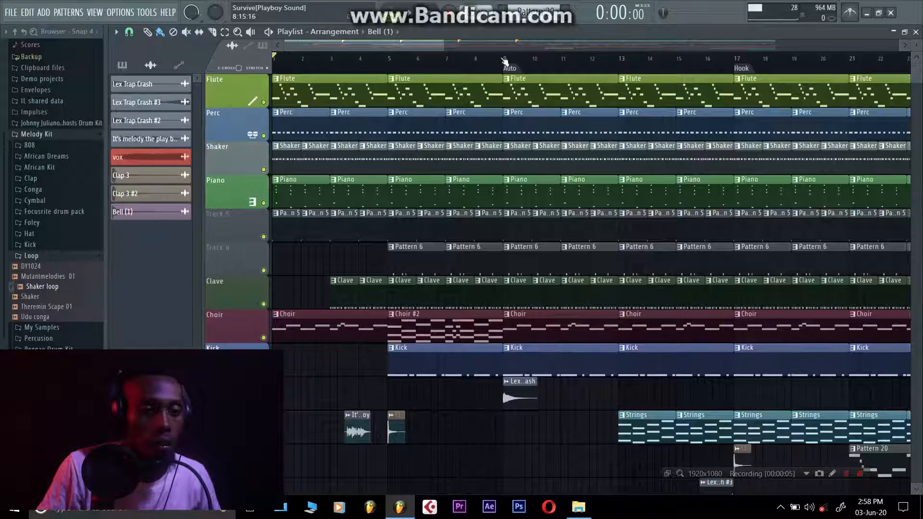
- Select bars 1 to 8 in the playlist timeline, solo the Flute track and play the selection
drag(509, 64, 274, 62)
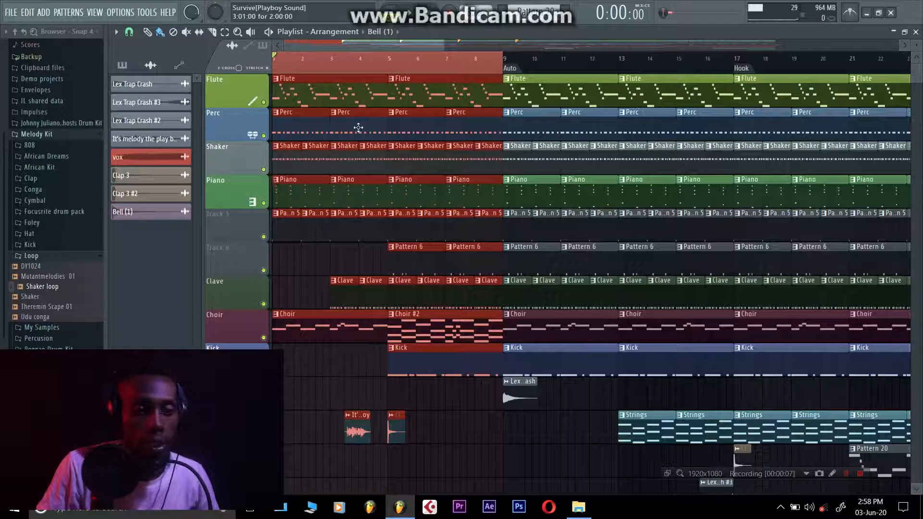
right_click(264, 103)
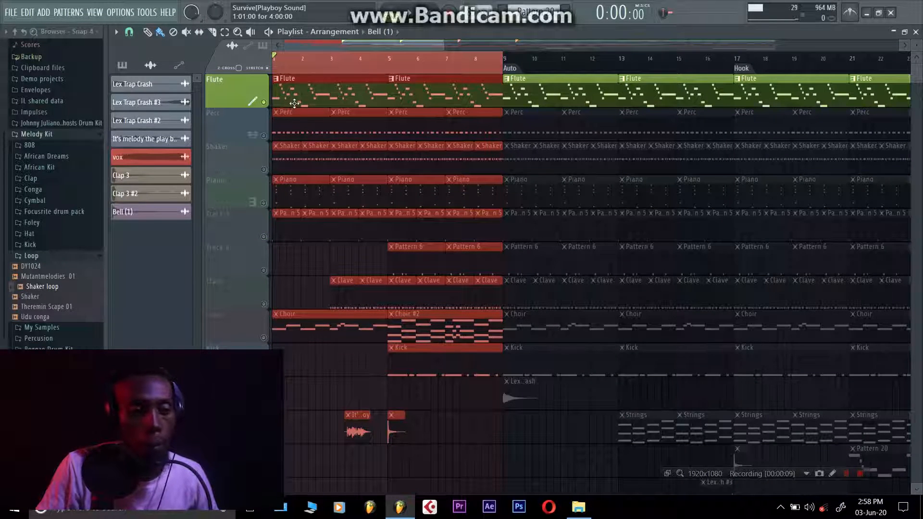
key(space)
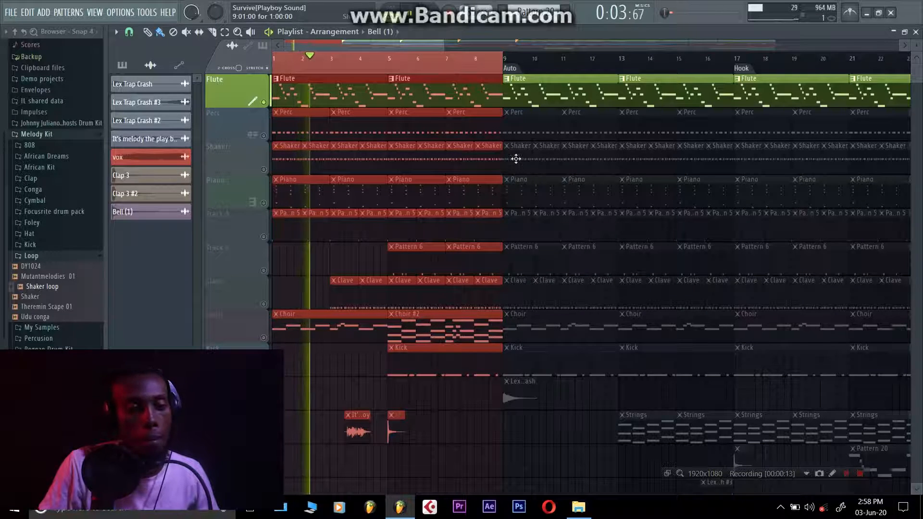
key(space)
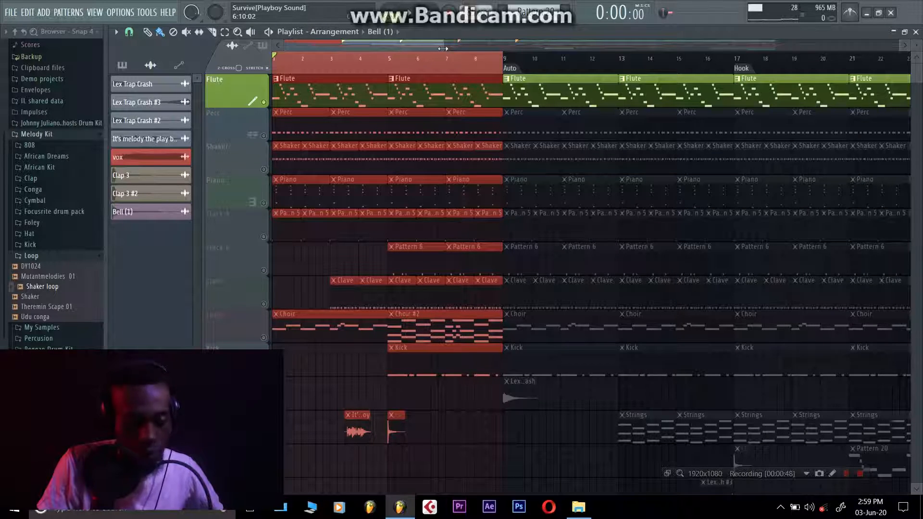
- Play the soloed section, make Flute the active pattern and show its channels in the Channel rack, moved fully into view
key(space)
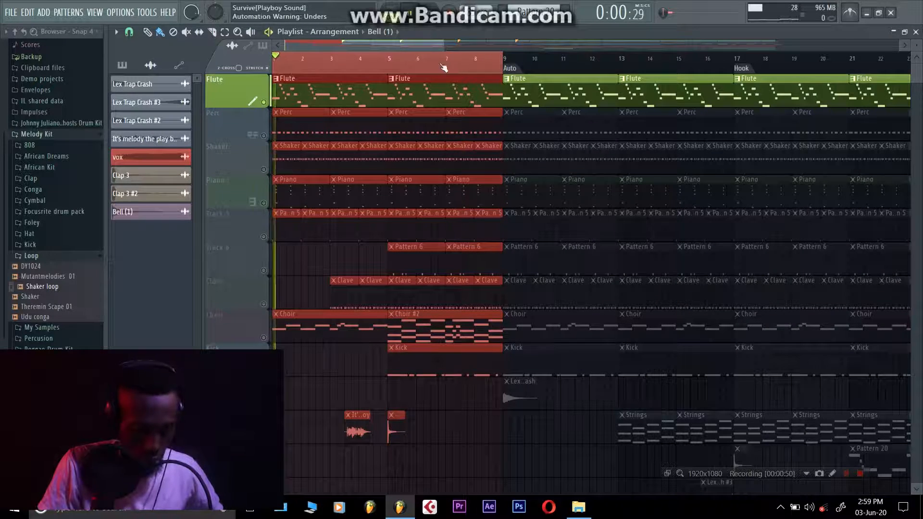
click(461, 105)
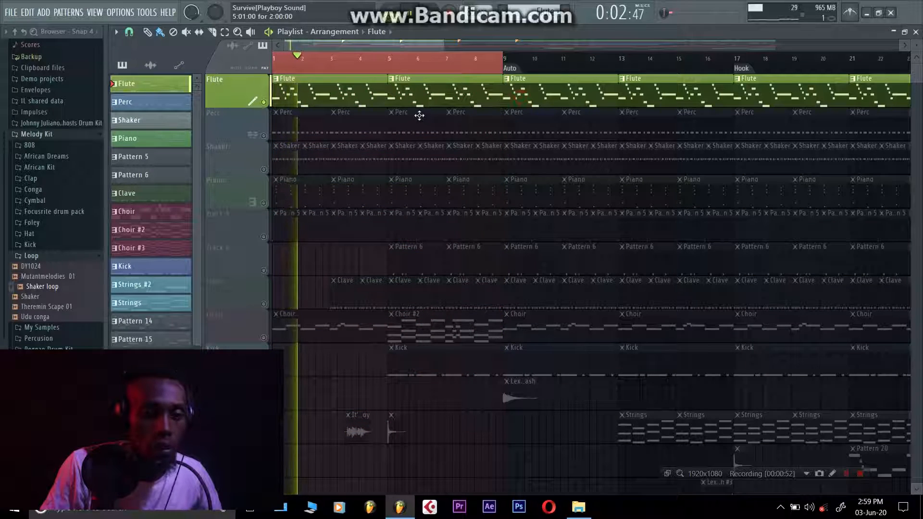
key(F6)
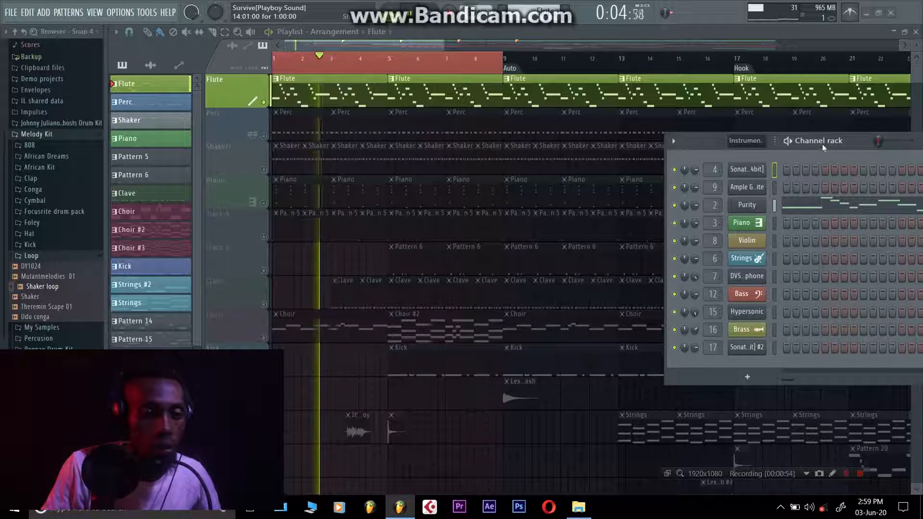
drag(822, 143, 656, 137)
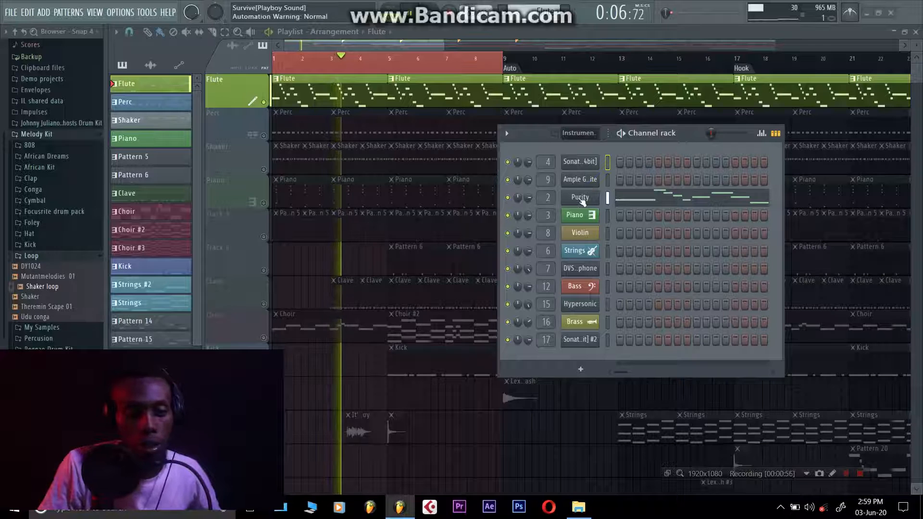
key(space)
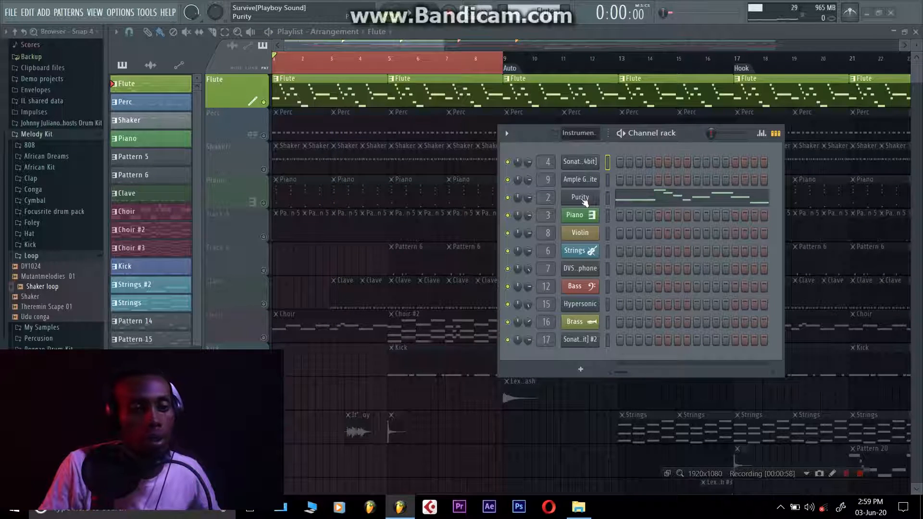
- Play the soloed Flute section again and hide the Channel rack while listening
click(423, 46)
key(space)
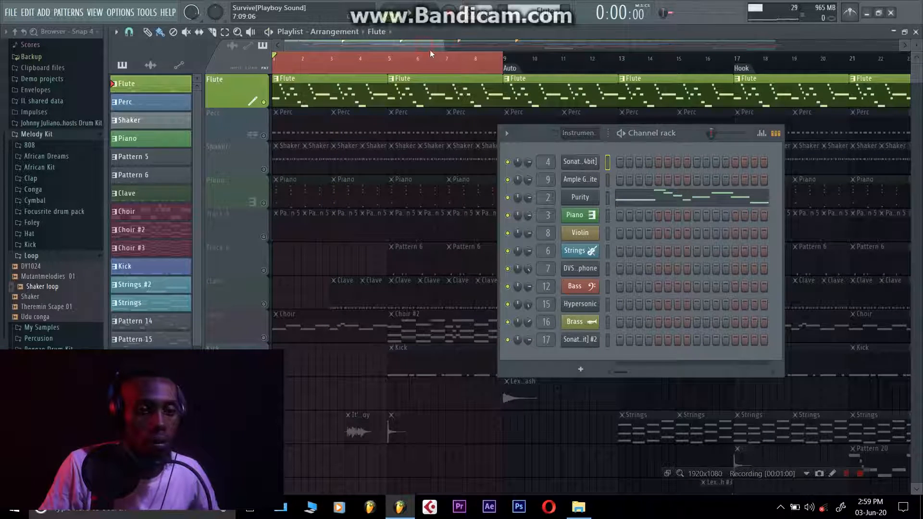
click(507, 133)
mouse_move(543, 357)
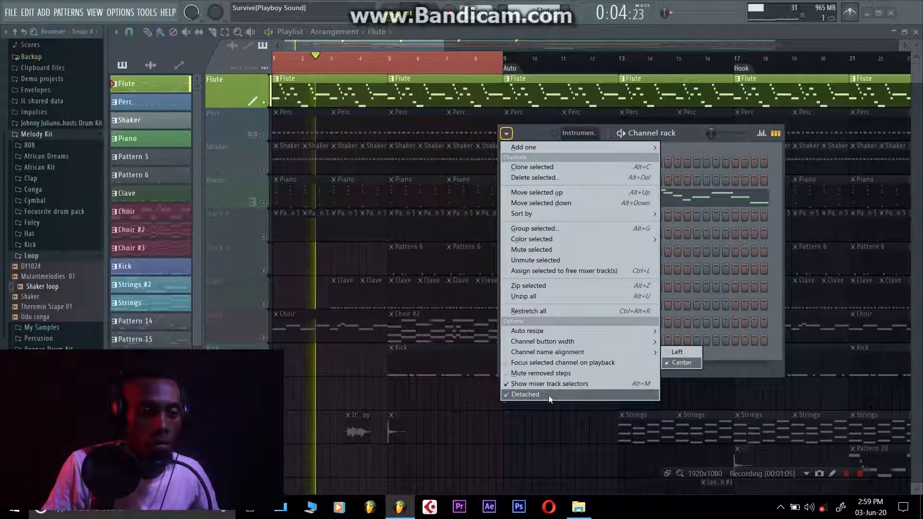
click(678, 357)
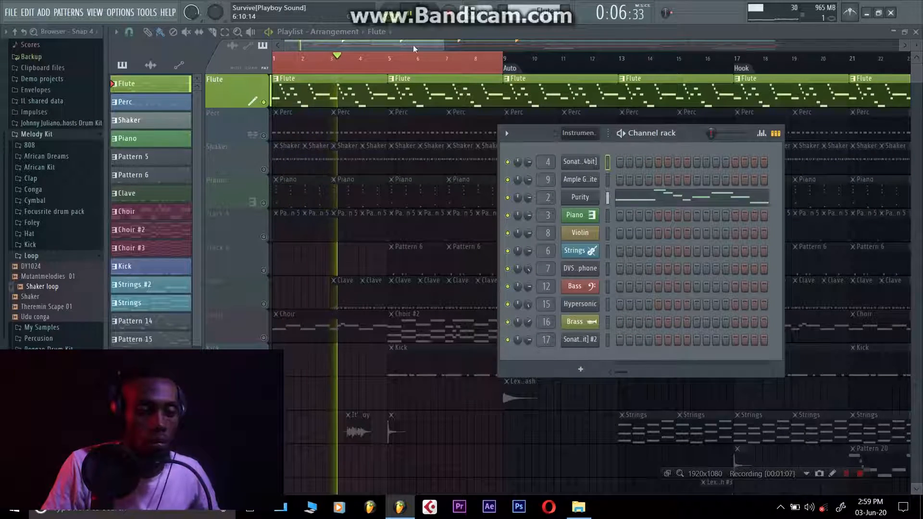
key(F6)
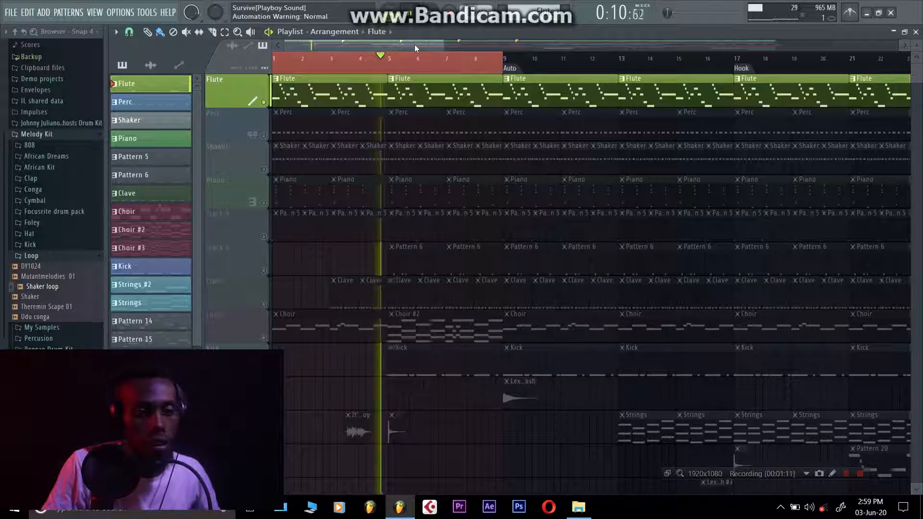
key(space)
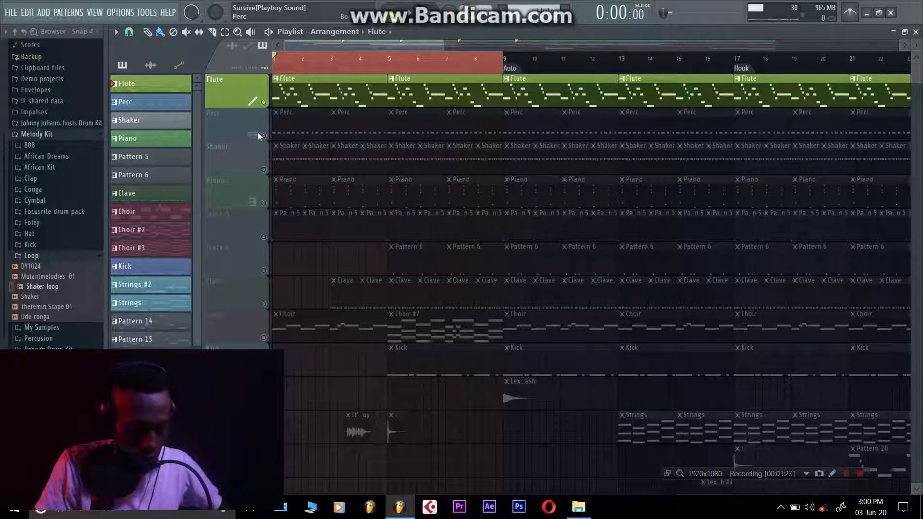
- Enable the Perc track alongside the Flute and play the selected bars
scroll(258, 132, down, 3)
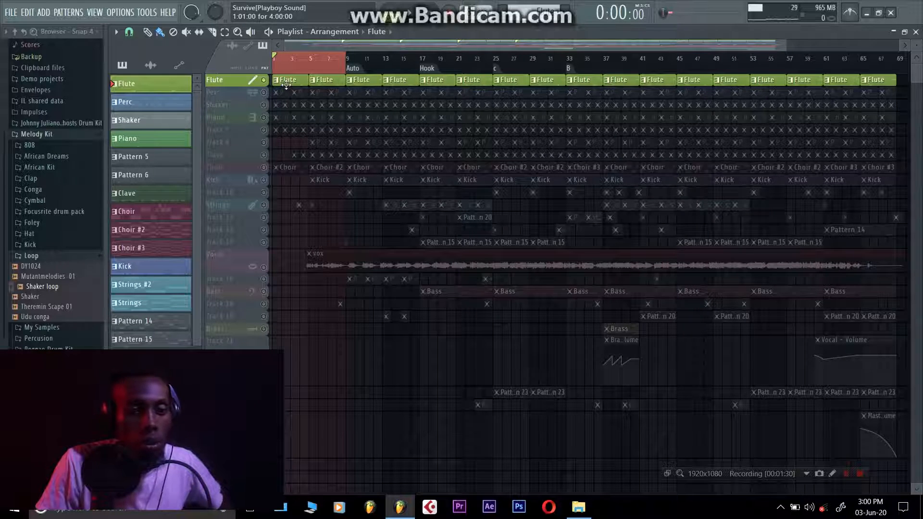
scroll(358, 113, up, 4)
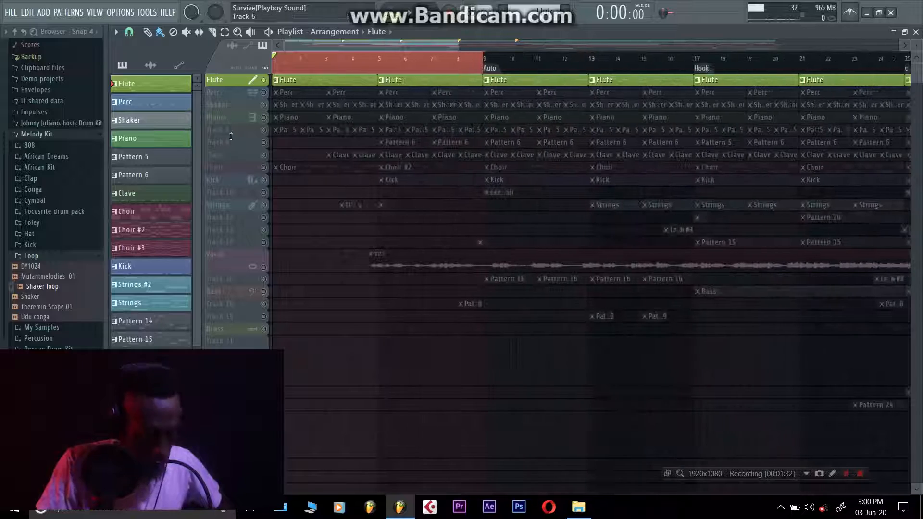
scroll(288, 120, up, 2)
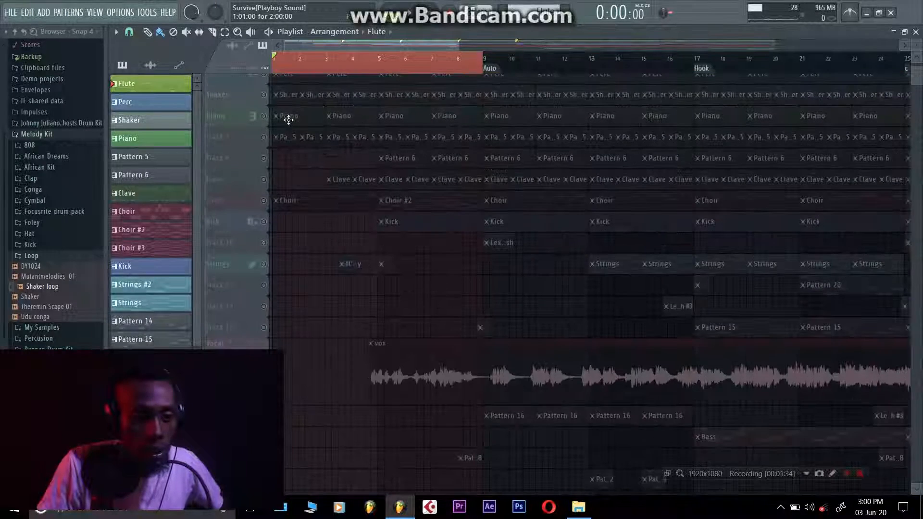
scroll(288, 120, up, 2)
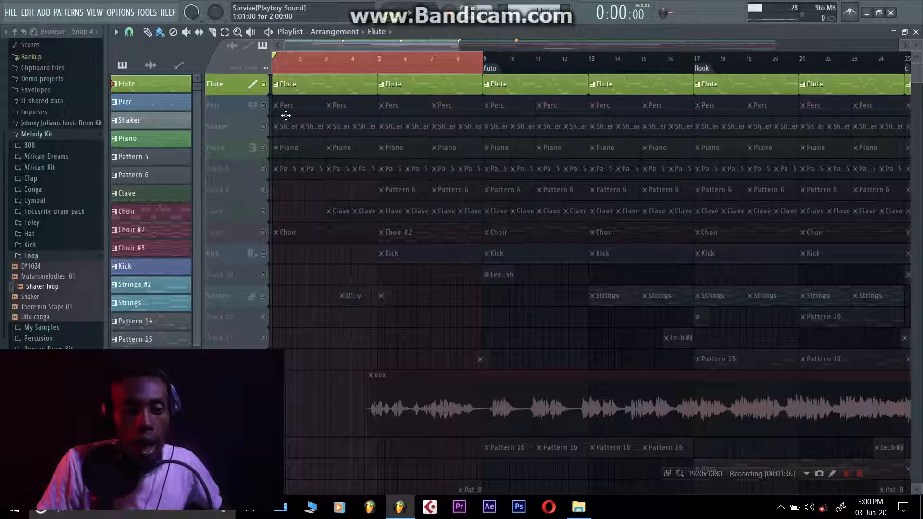
scroll(286, 115, up, 2)
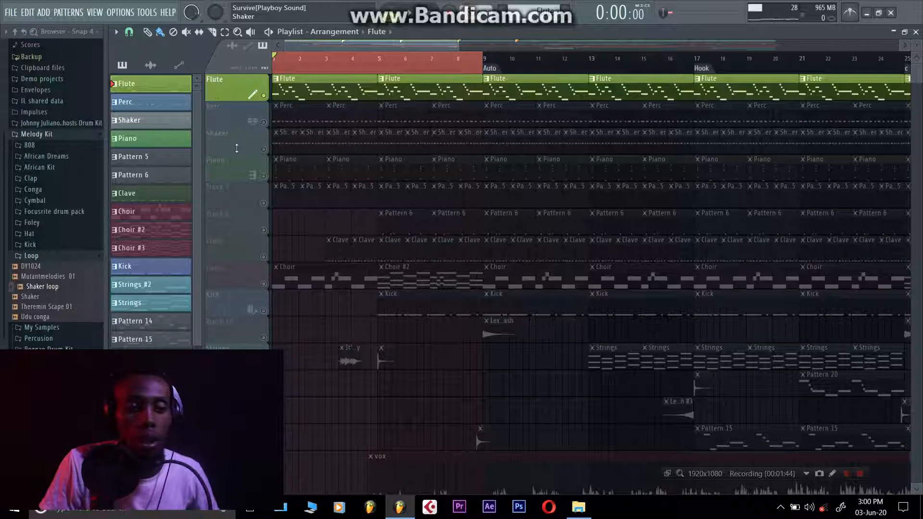
click(264, 122)
key(space)
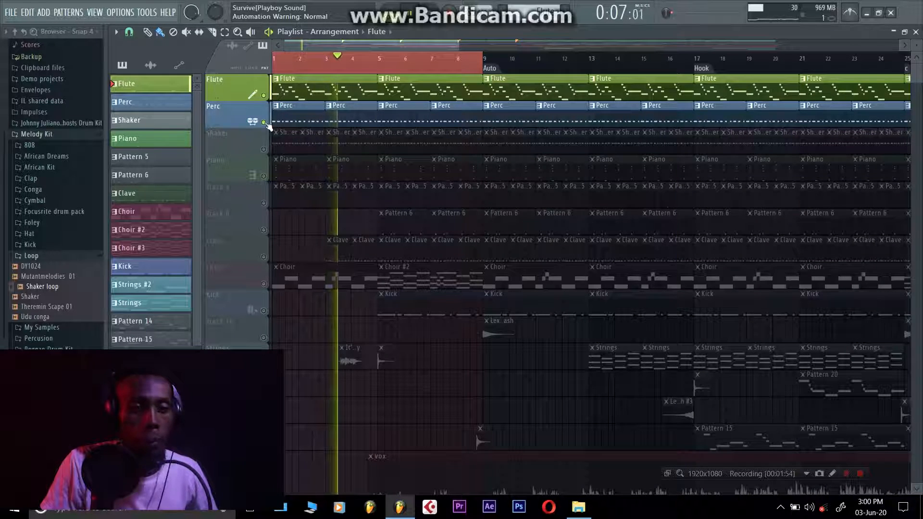
key(space)
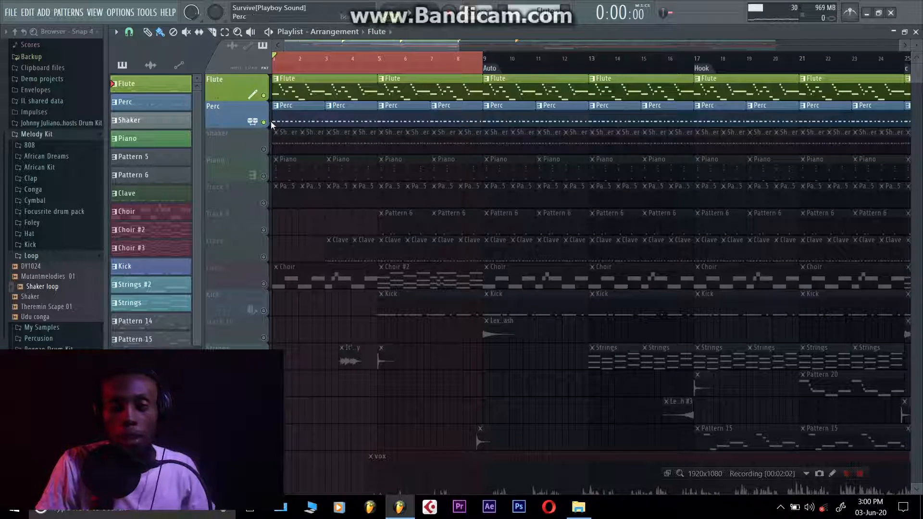
- Enable the Shaker track as well and play the selected bars with Flute and Perc
click(265, 150)
key(space)
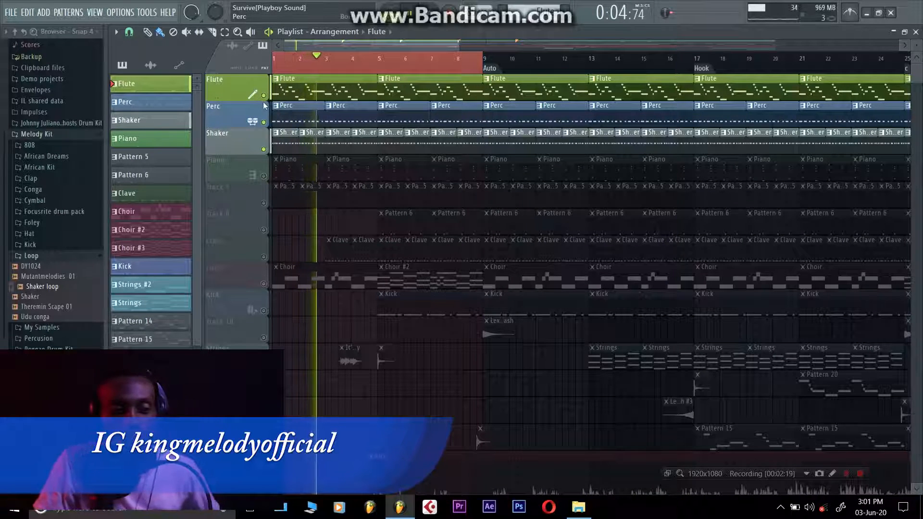
key(space)
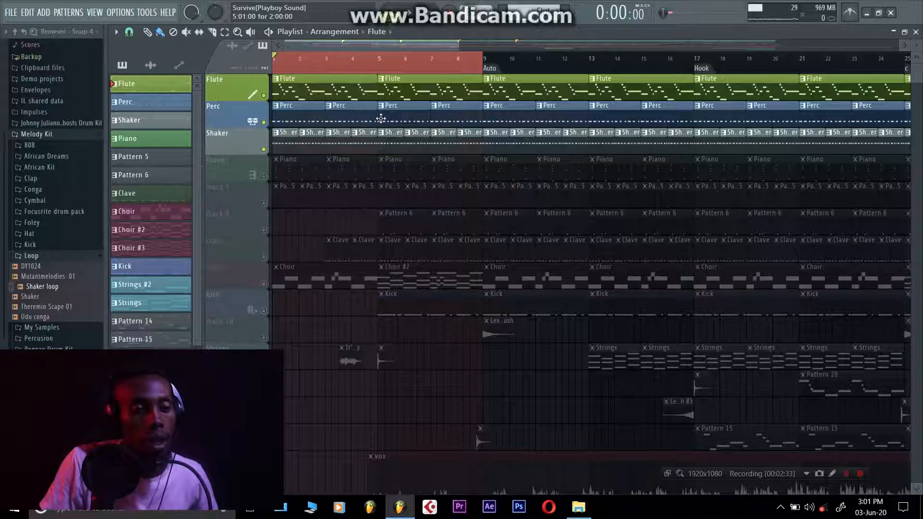
- Enable the Piano track and view the Nexus instrument on the Piano pattern's Piano channel
click(263, 177)
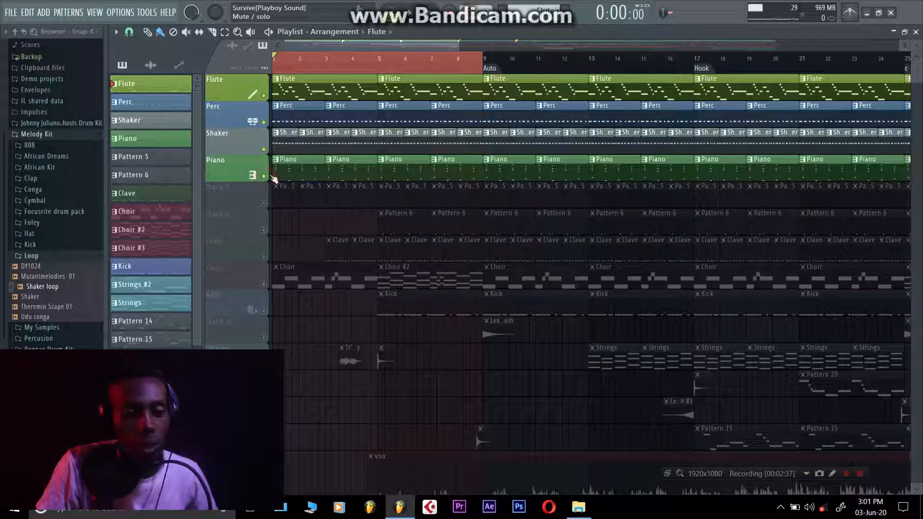
click(298, 170)
key(F6)
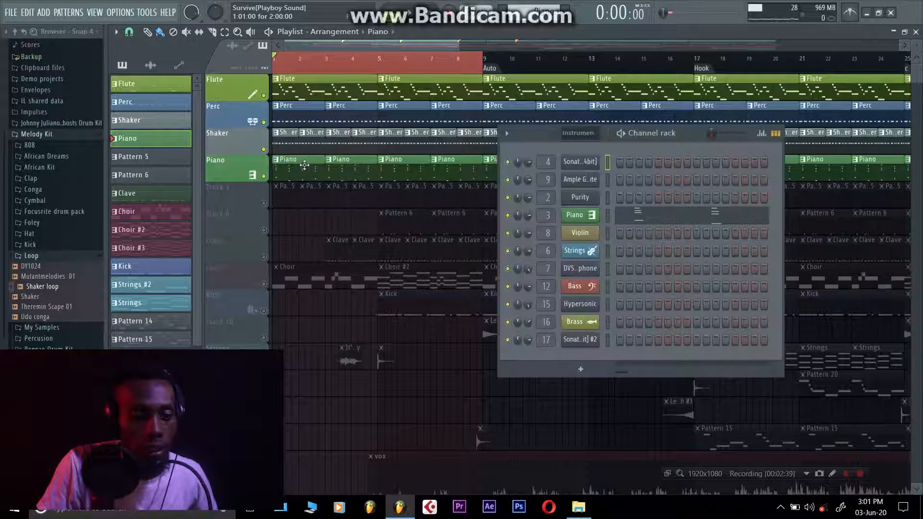
click(579, 215)
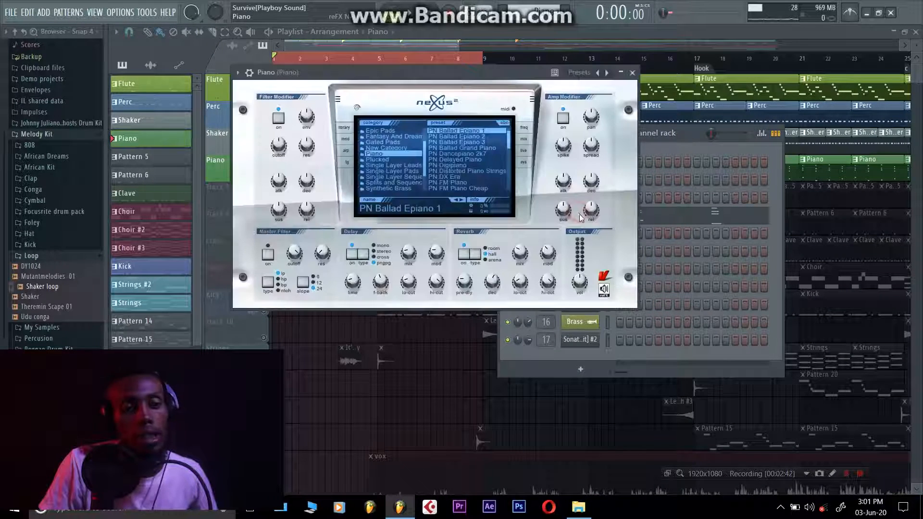
click(631, 72)
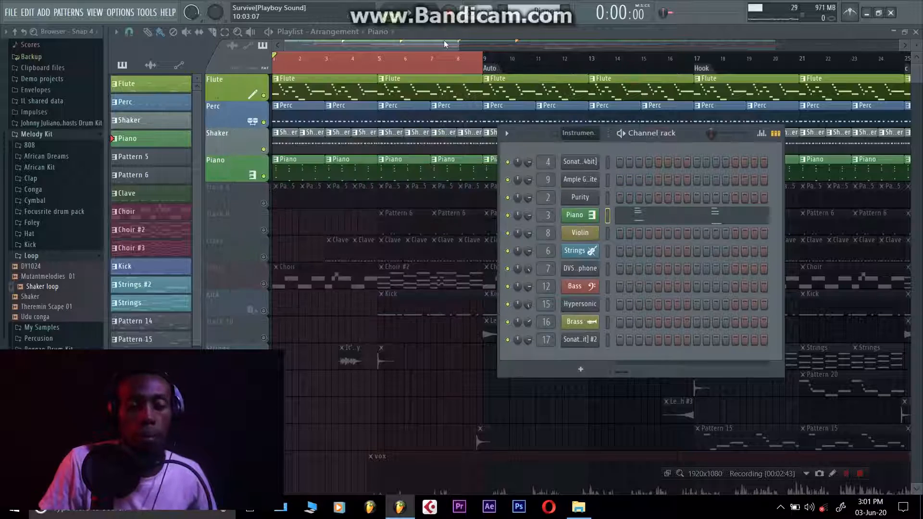
- Hide the Channel rack and play the selected bars with Flute, Perc, Shaker and Piano together
click(445, 44)
key(space)
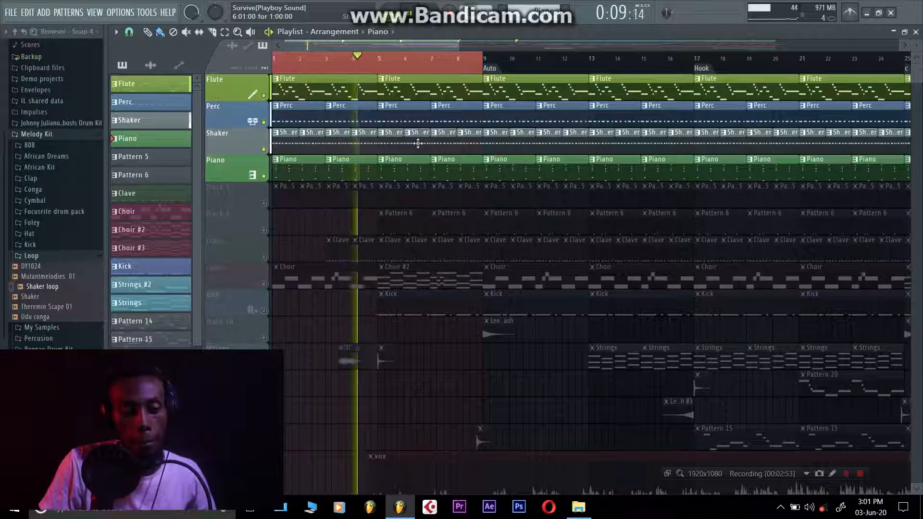
key(space)
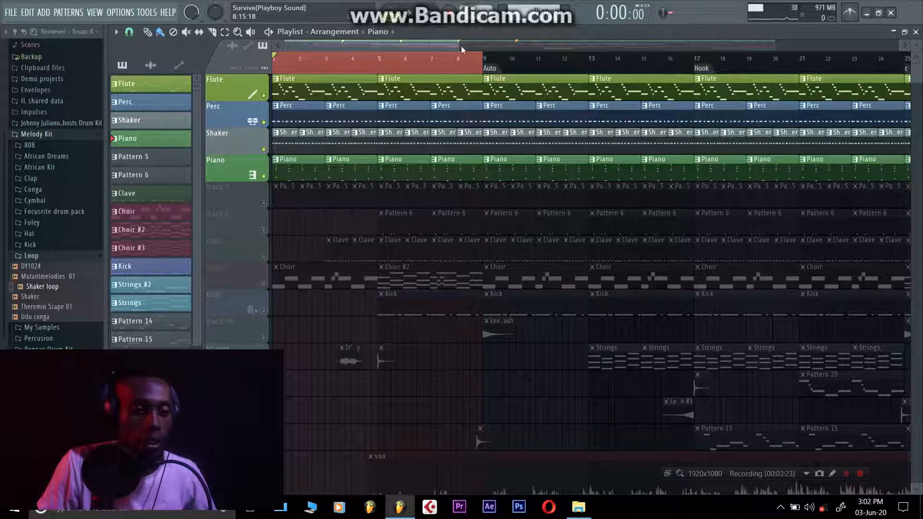
- Enable Track 5, which holds the Pattern 5 clips, and play the selected bars
click(264, 203)
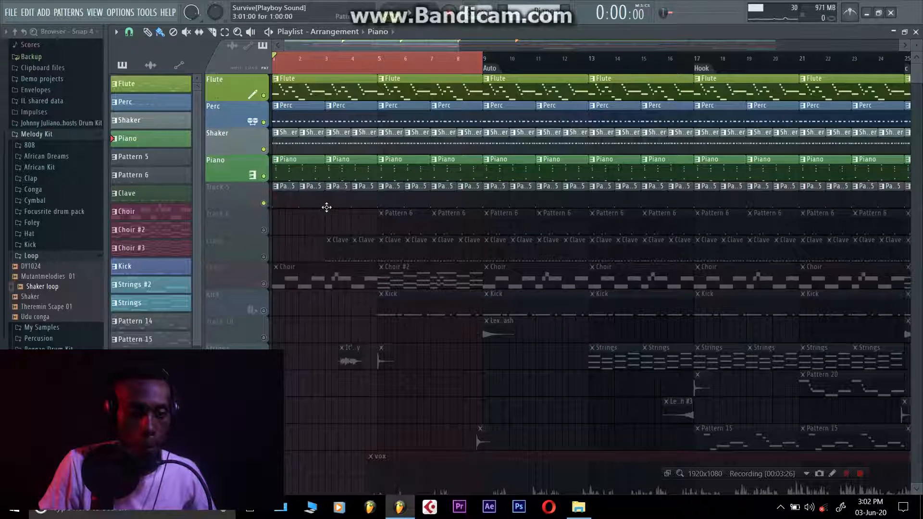
key(space)
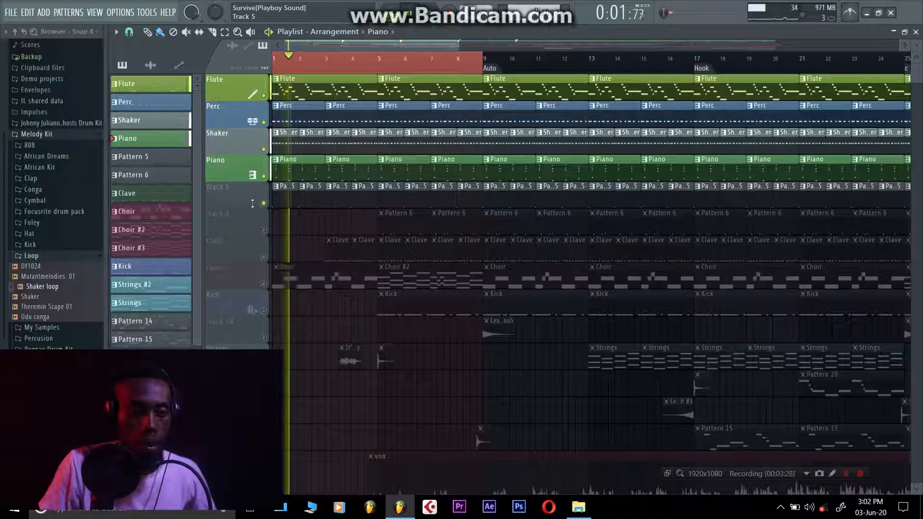
key(space)
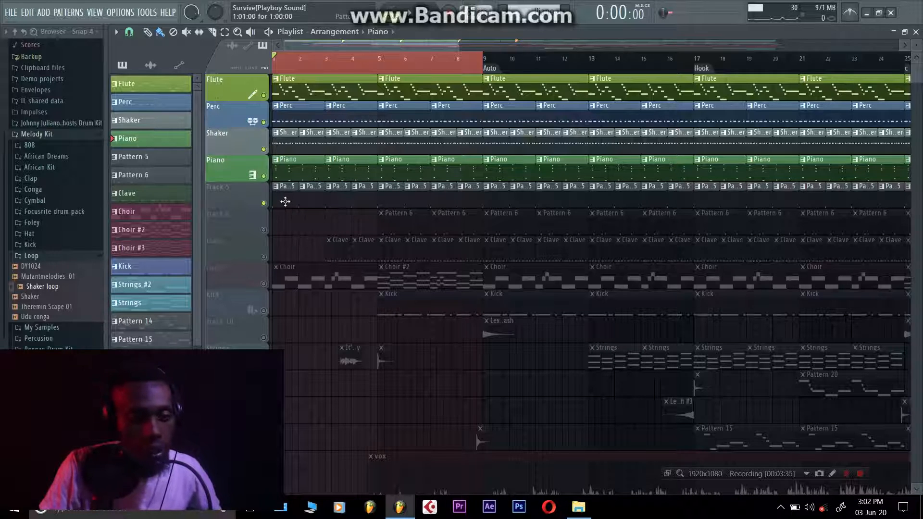
- Make Pattern 5 active, show its drum channels in the Channel rack and open the AF GANZA sampler settings
key(KP_Add)
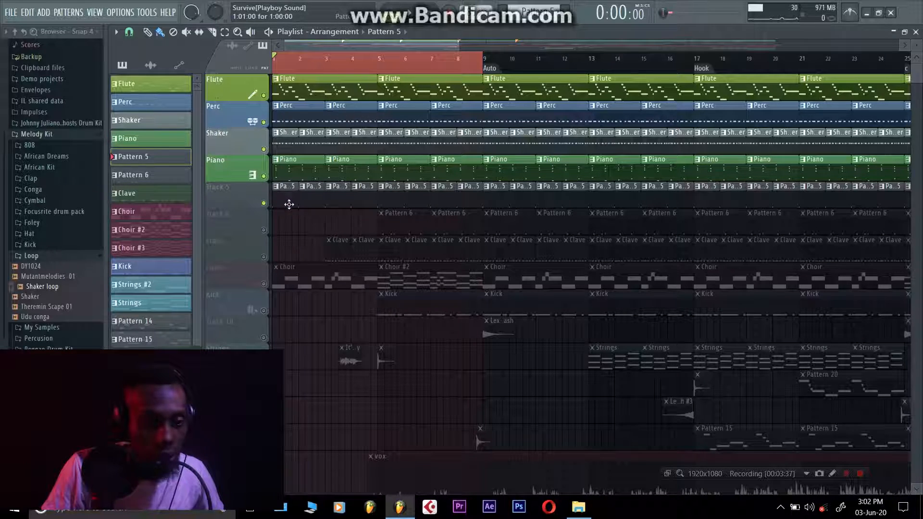
key(F6)
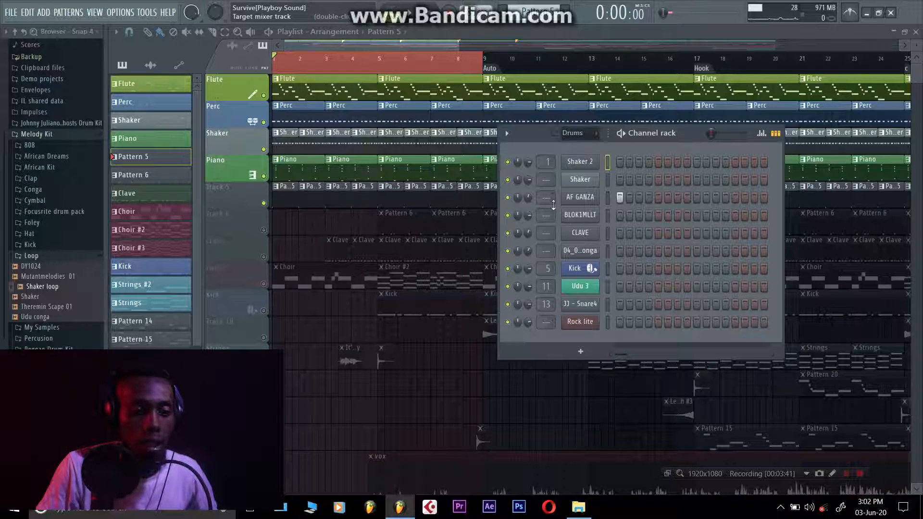
click(581, 197)
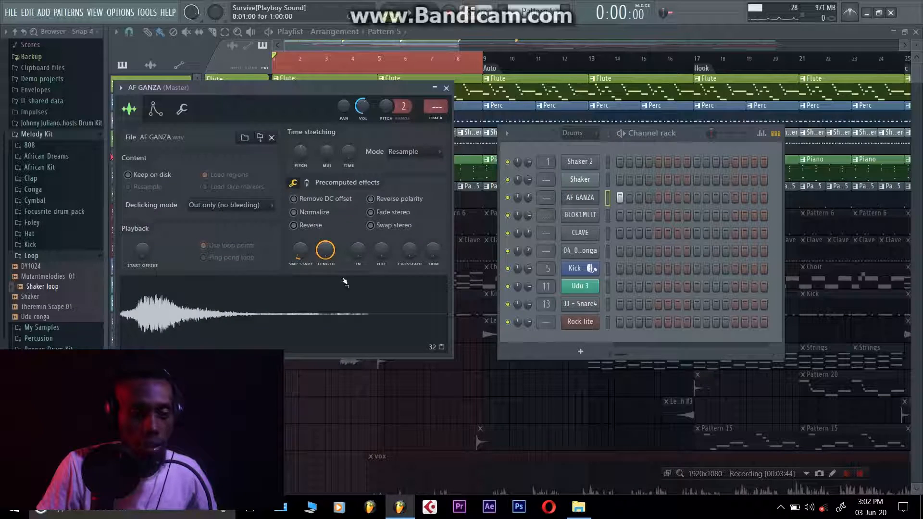
- Audition the AF GANZA sample from its waveform, then close its sampler settings and the Channel rack
click(330, 313)
click(331, 316)
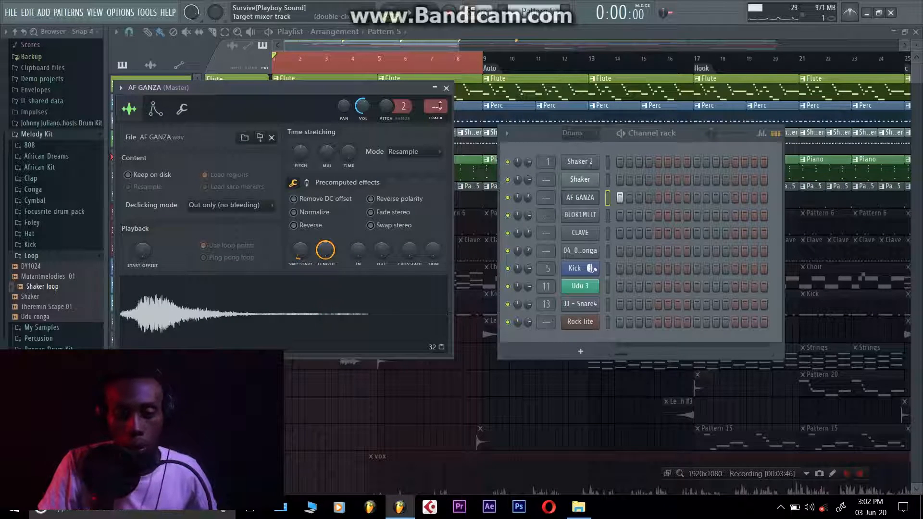
click(447, 88)
click(426, 40)
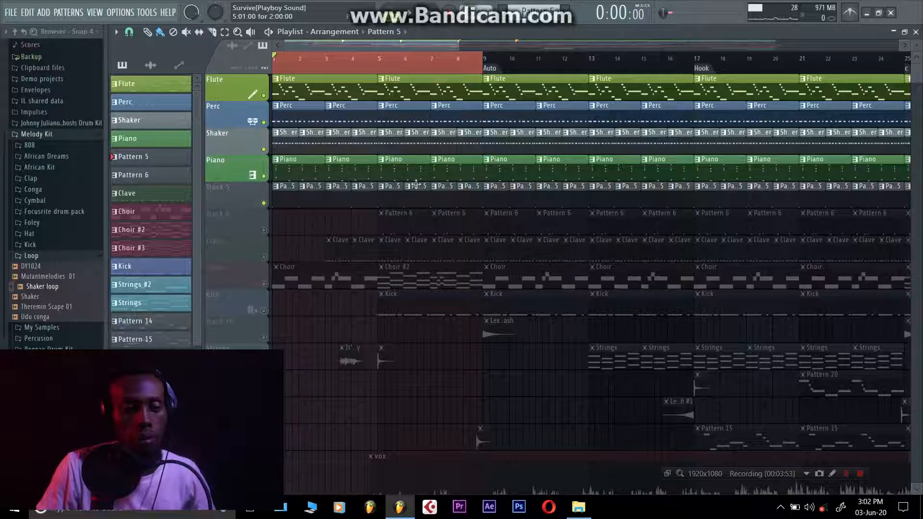
- Play the selected bars, replay them with the Flute and Piano tracks muted, and re-enable both tracks
key(space)
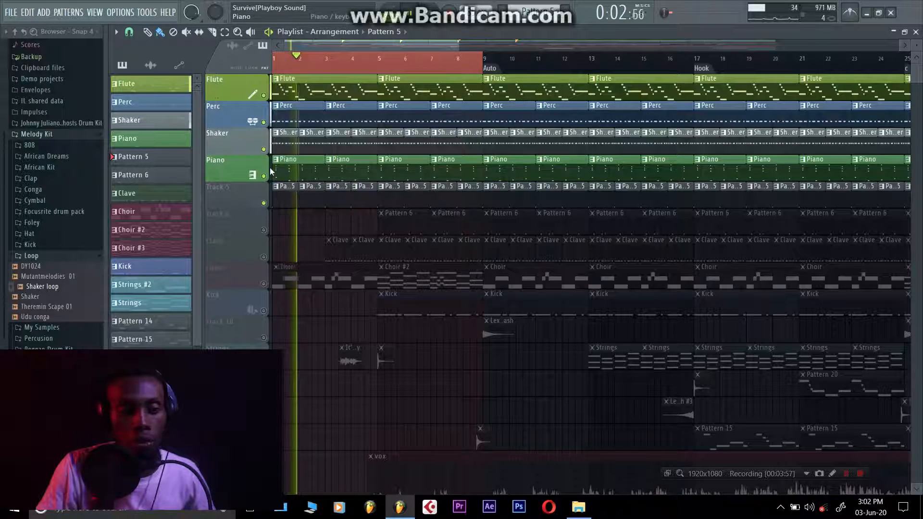
key(space)
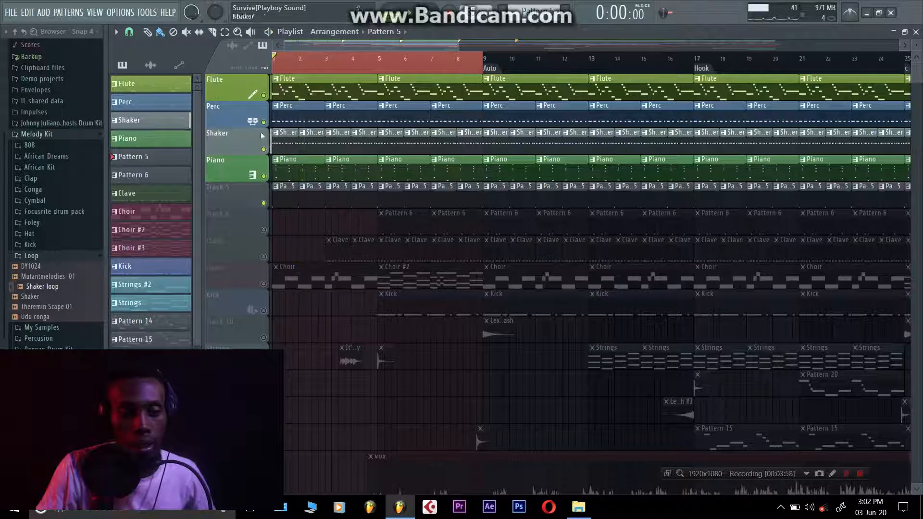
click(264, 95)
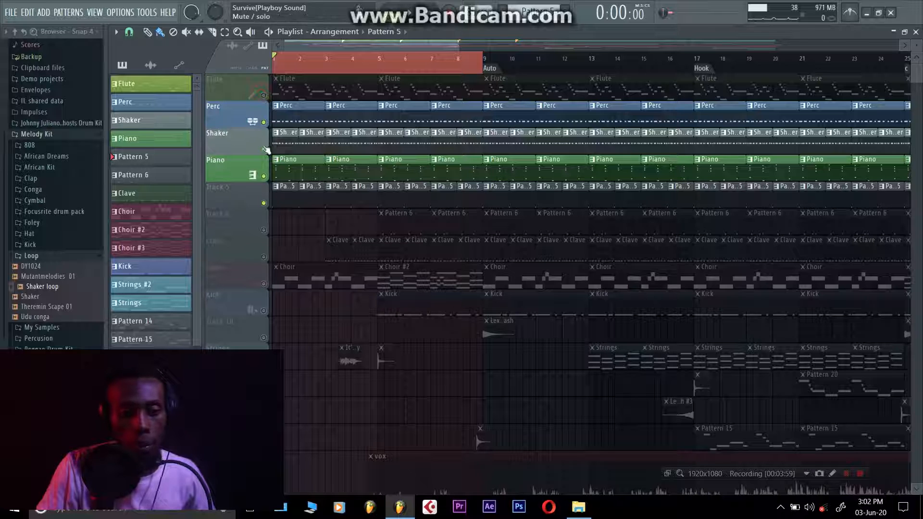
click(263, 176)
key(space)
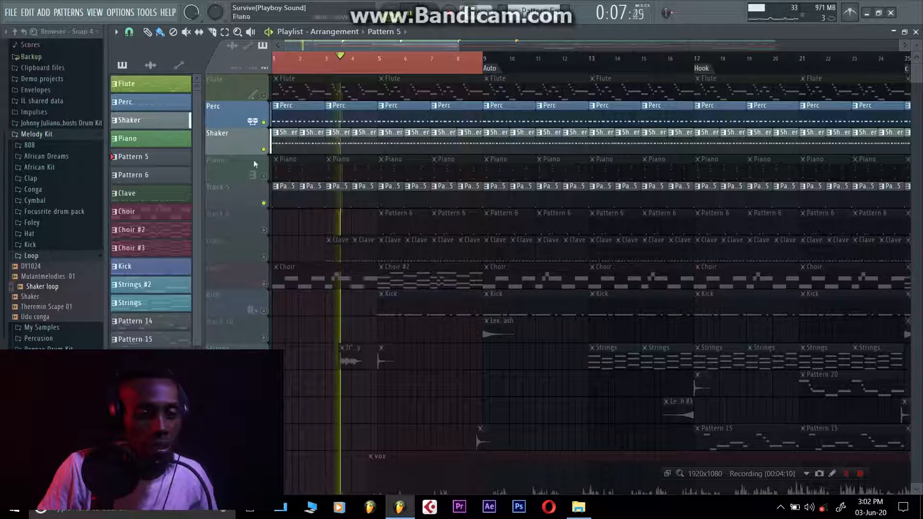
key(space)
click(264, 96)
click(264, 176)
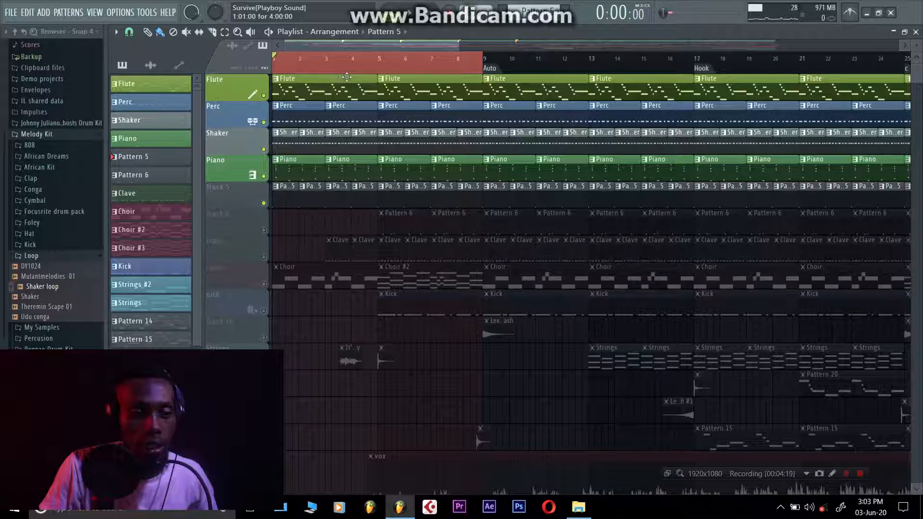
- Enable Track 6, which holds the Pattern 6 clips, and play the arrangement from bar 5
click(381, 61)
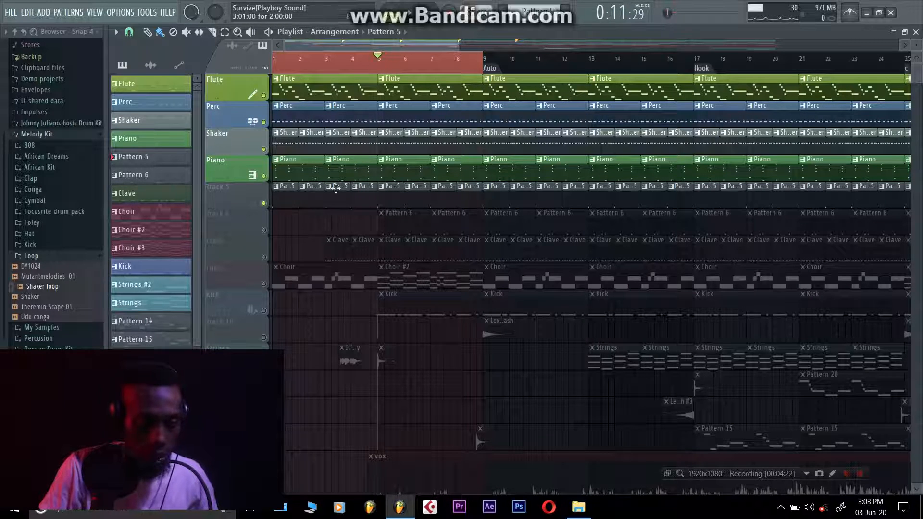
click(264, 230)
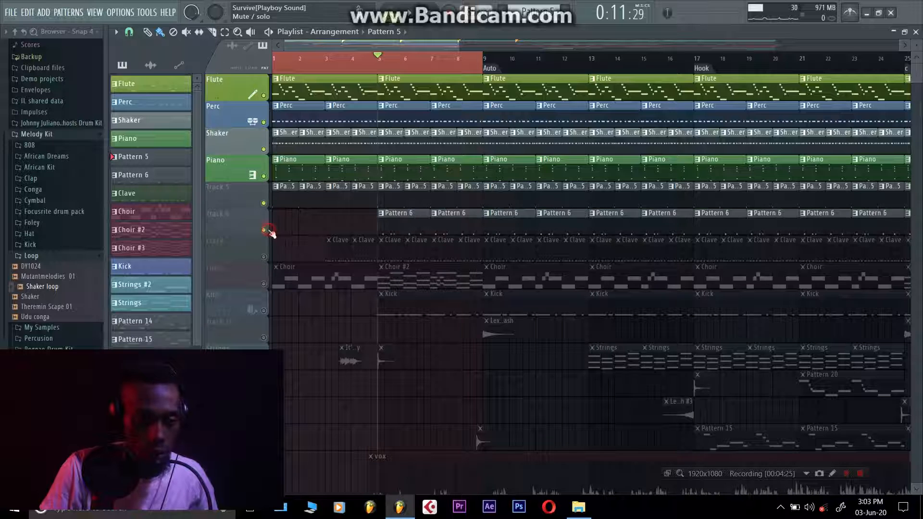
key(space)
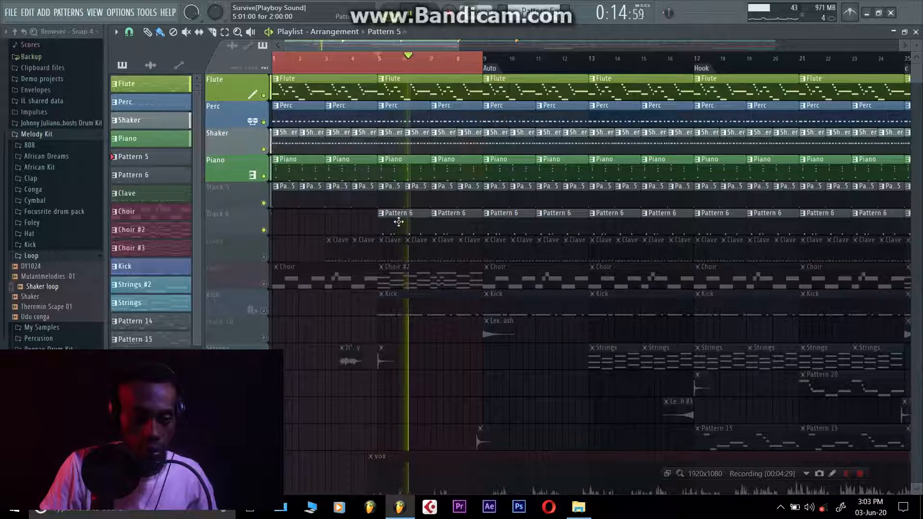
key(space)
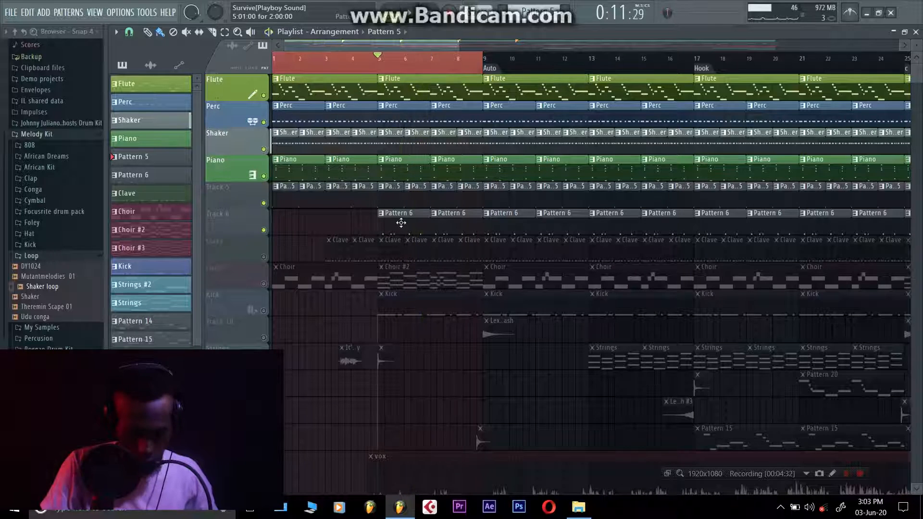
- Make Pattern 6 active, play it alone in pattern mode and show its drum channels in the Channel rack
click(401, 223)
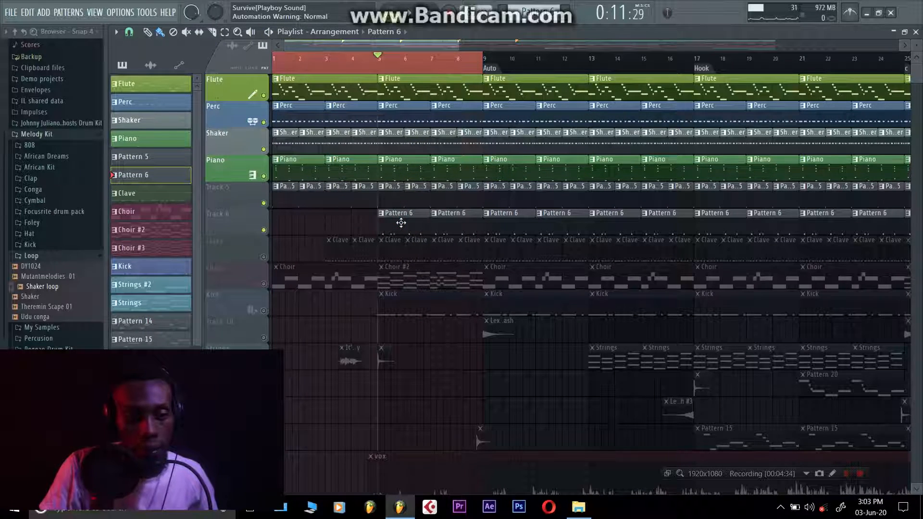
click(390, 8)
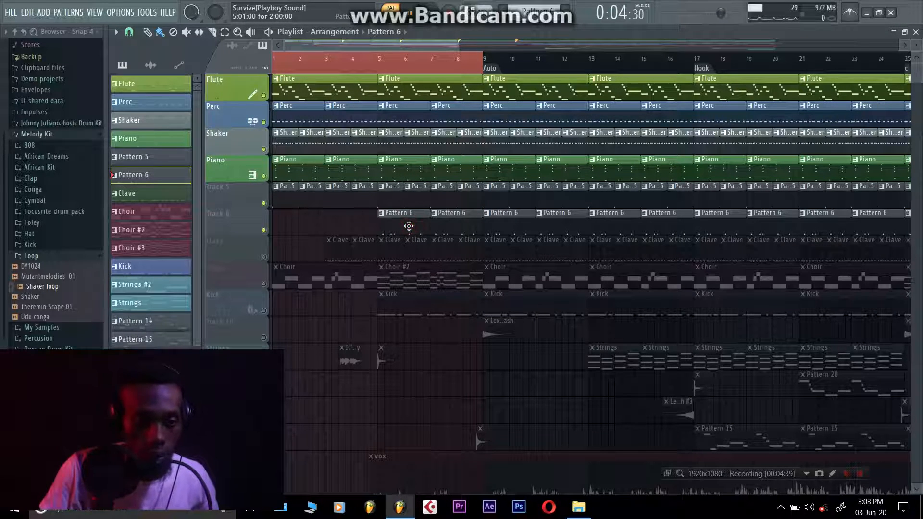
key(F6)
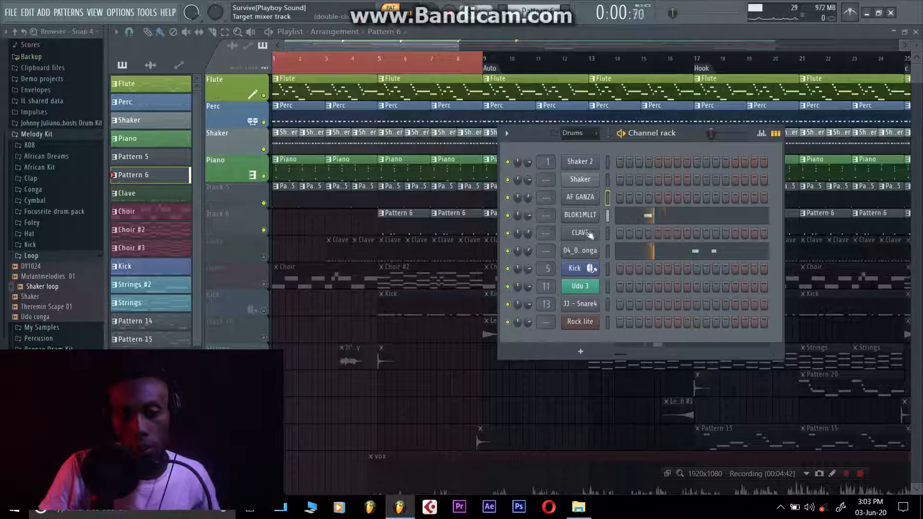
key(space)
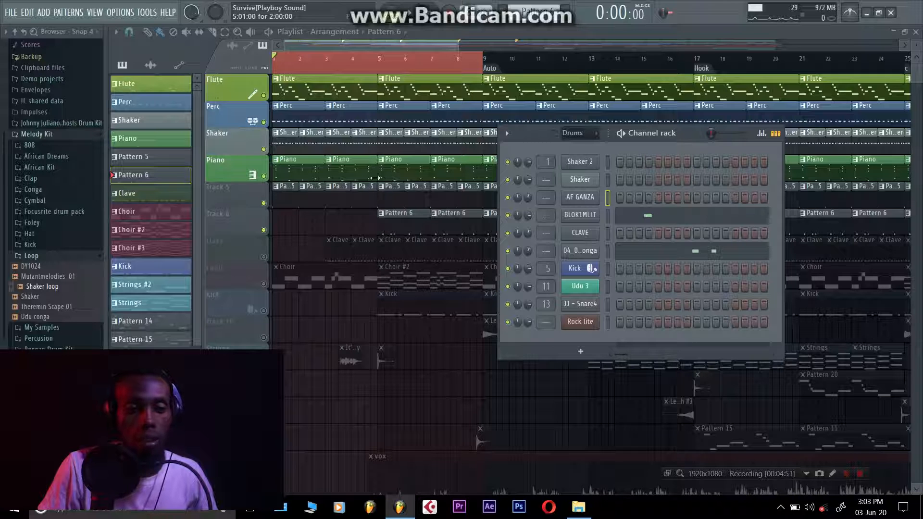
- Hide the Channel rack and play the arrangement in song mode from about bar 5 with Track 6 included
click(382, 62)
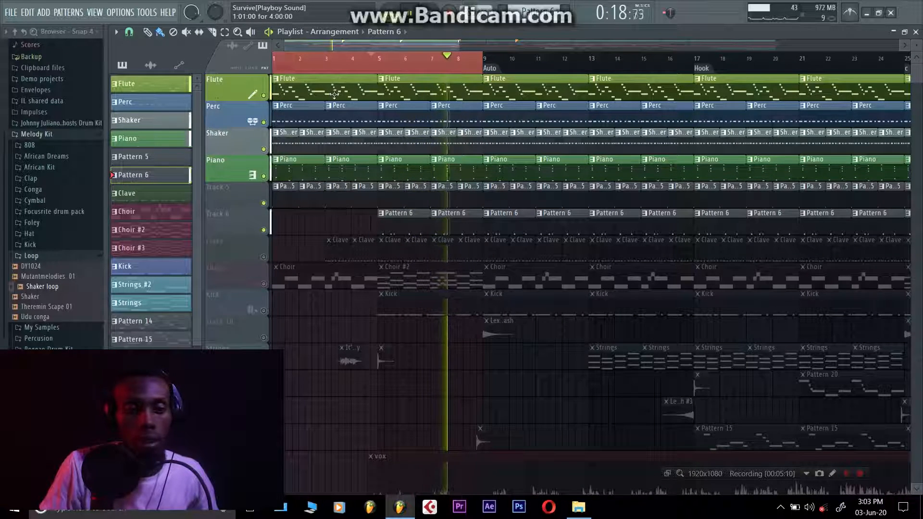
key(space)
- Enable the Clave track and audition its first clip at bar 3 in isolation with the Playback tool
click(326, 59)
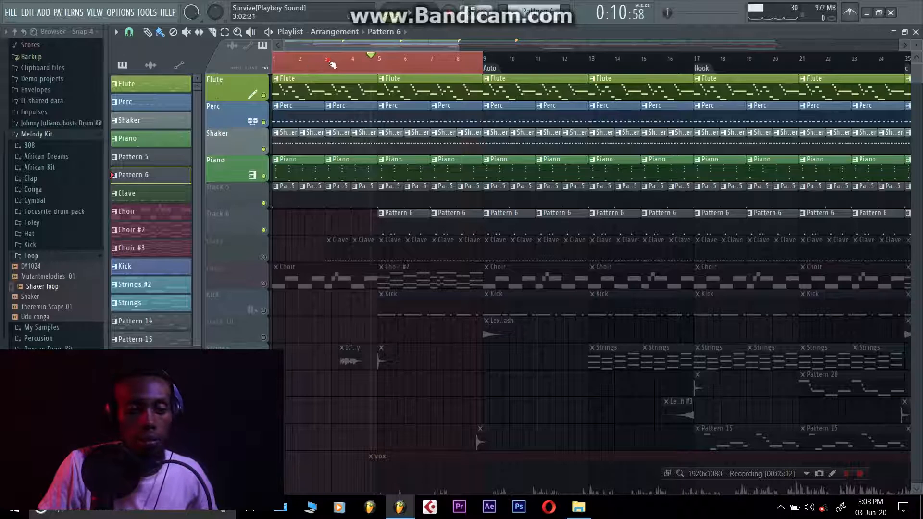
click(264, 257)
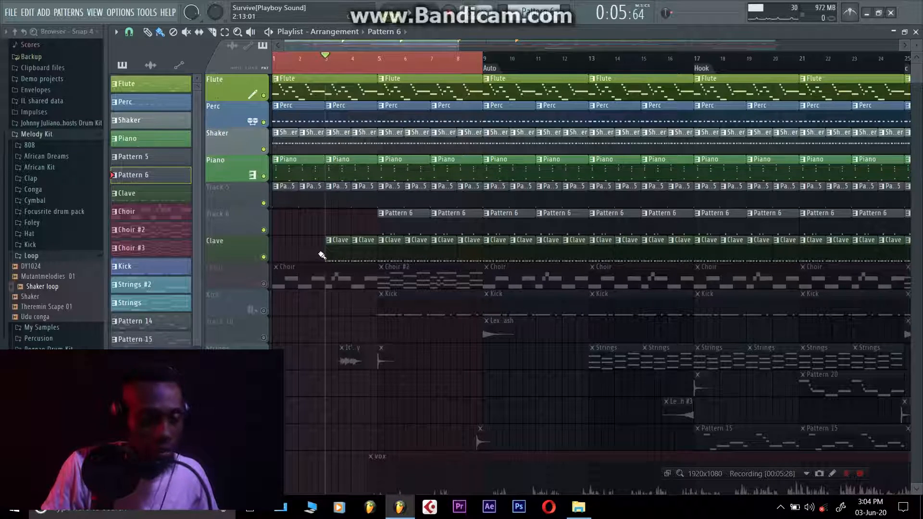
key(t)
key(y)
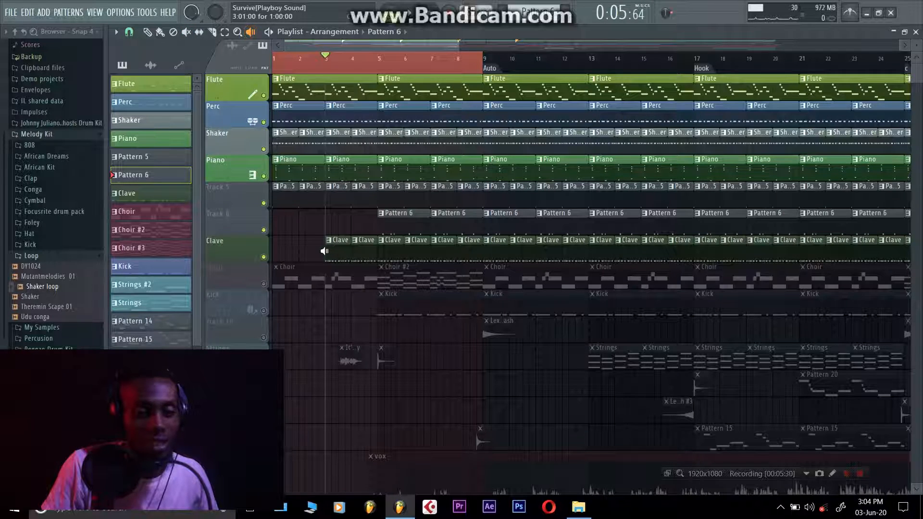
click(323, 251)
click(323, 251)
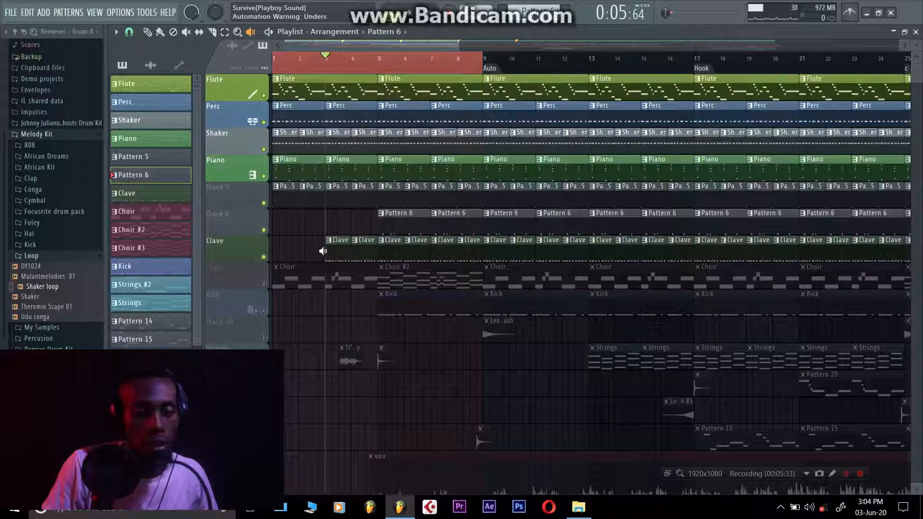
click(325, 248)
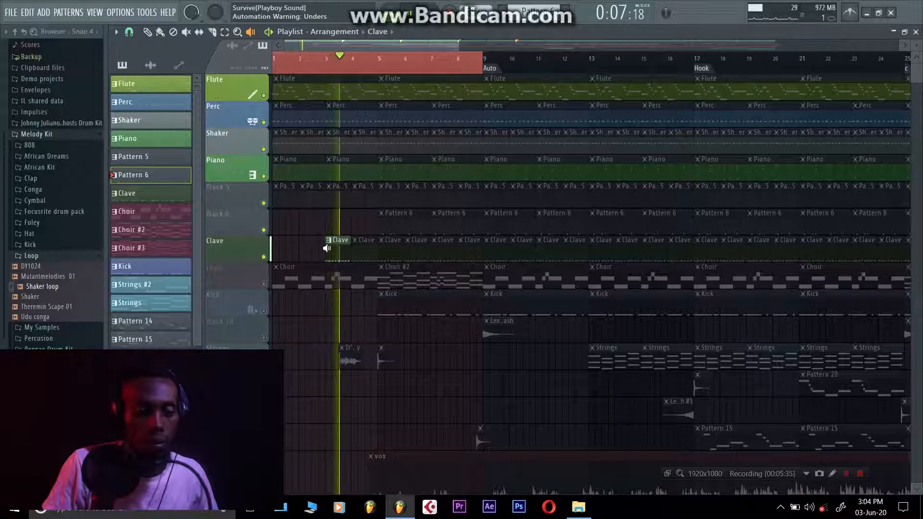
click(326, 248)
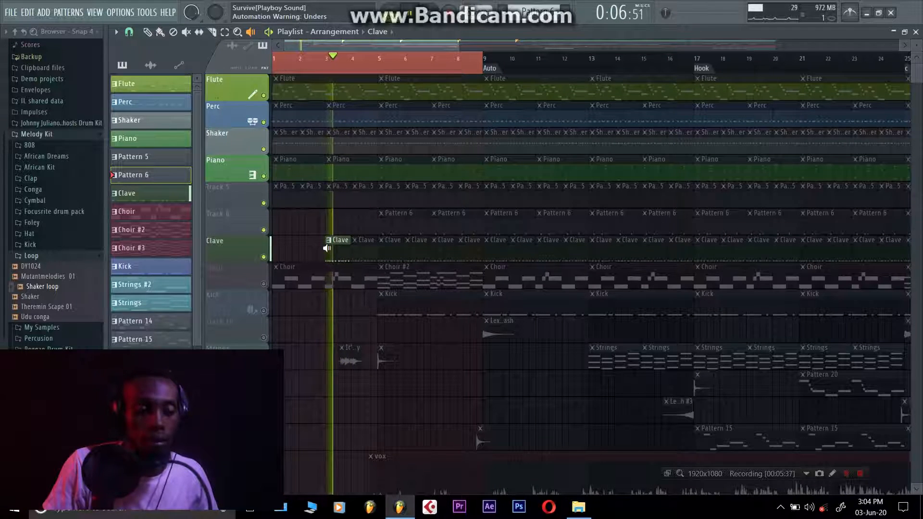
click(326, 248)
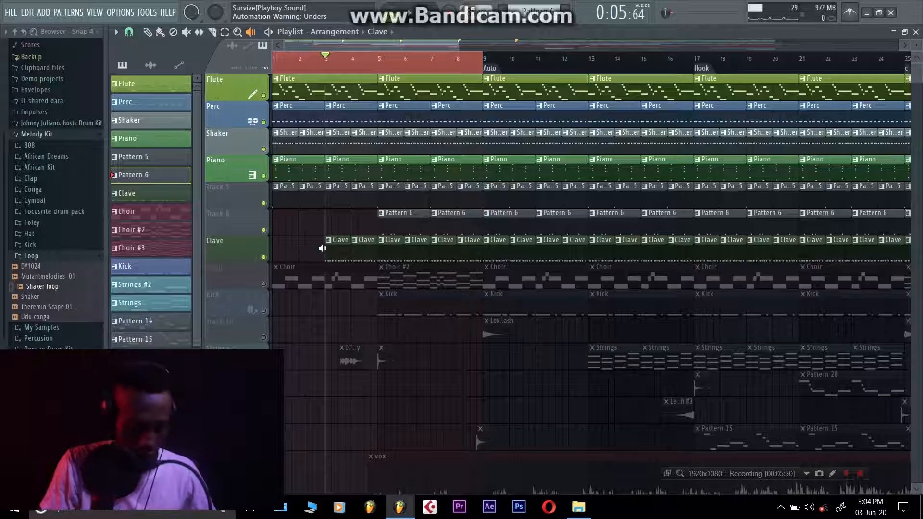
- Return to the Paint tool and play the arrangement from bar 1 with the Clave included
key(b)
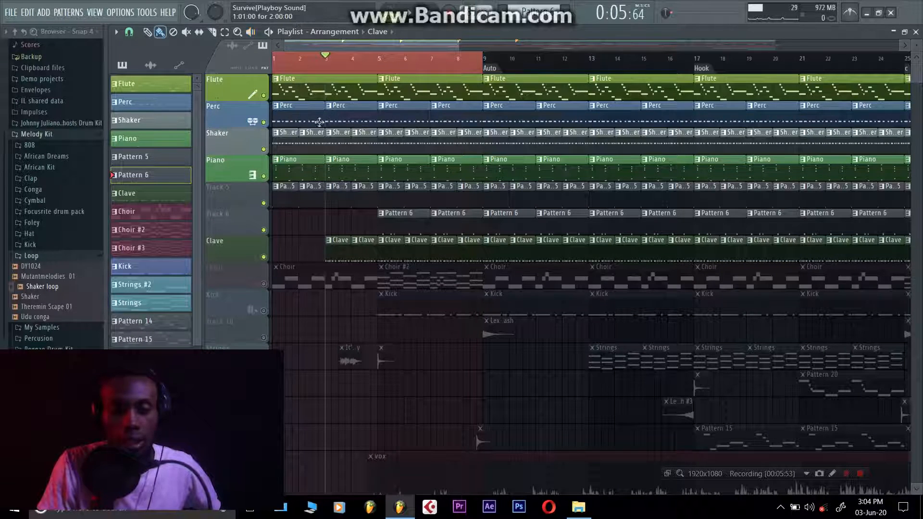
click(286, 59)
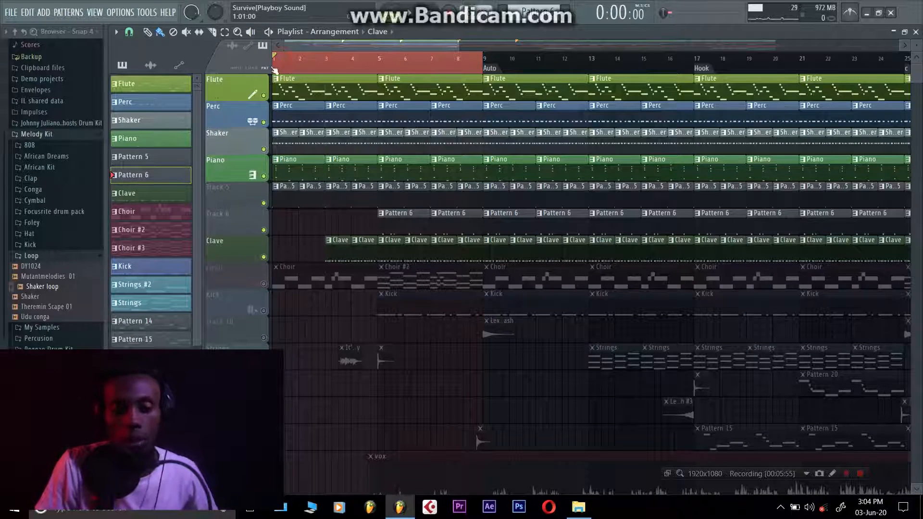
key(space)
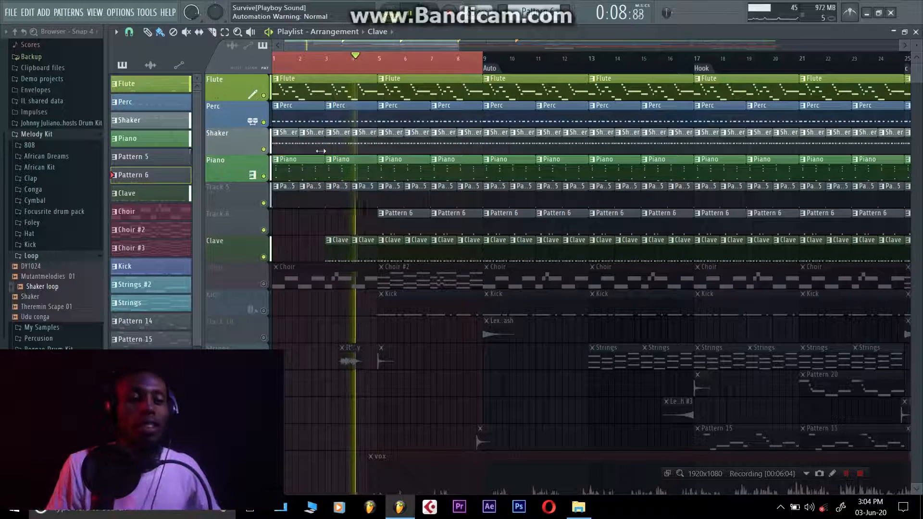
key(space)
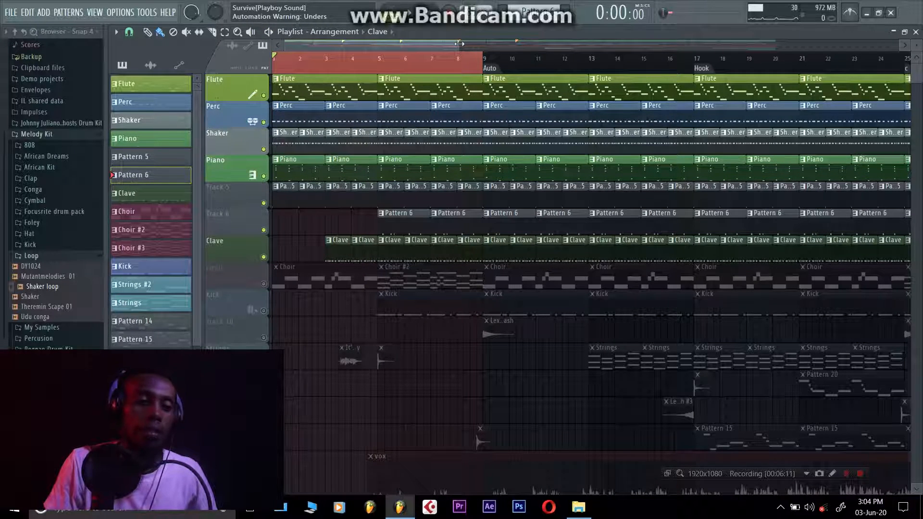
- Enable the Choir track and play the Choir and Choir #2 patterns on their own in pattern mode
mouse_move(459, 44)
mouse_down()
mouse_move(496, 46)
mouse_move(476, 46)
mouse_up()
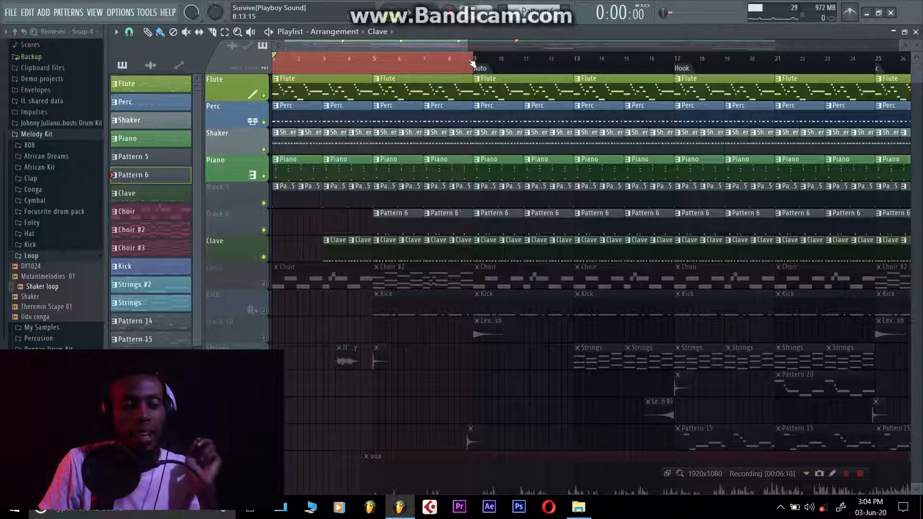
click(264, 284)
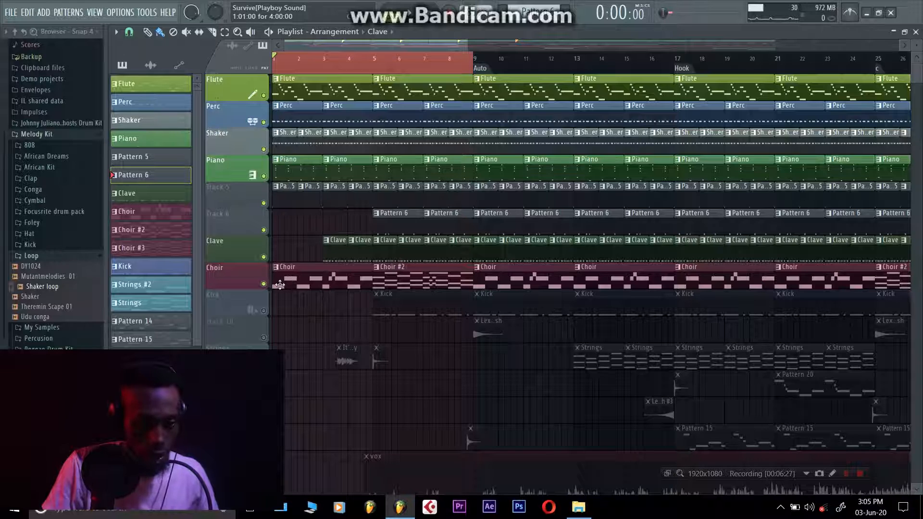
click(294, 278)
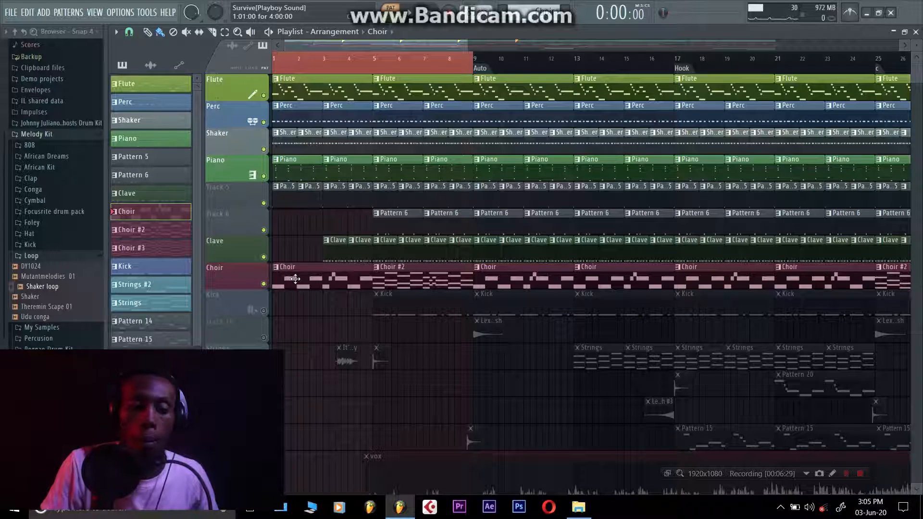
key(space)
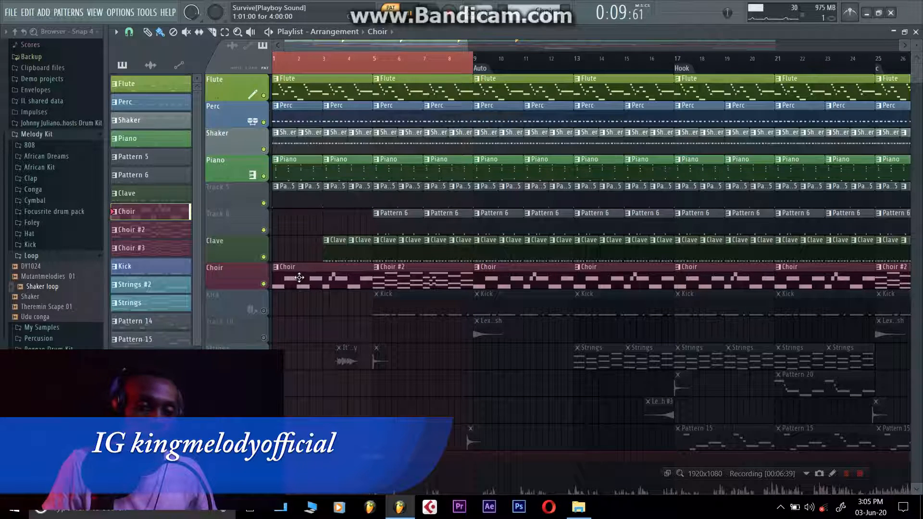
key(space)
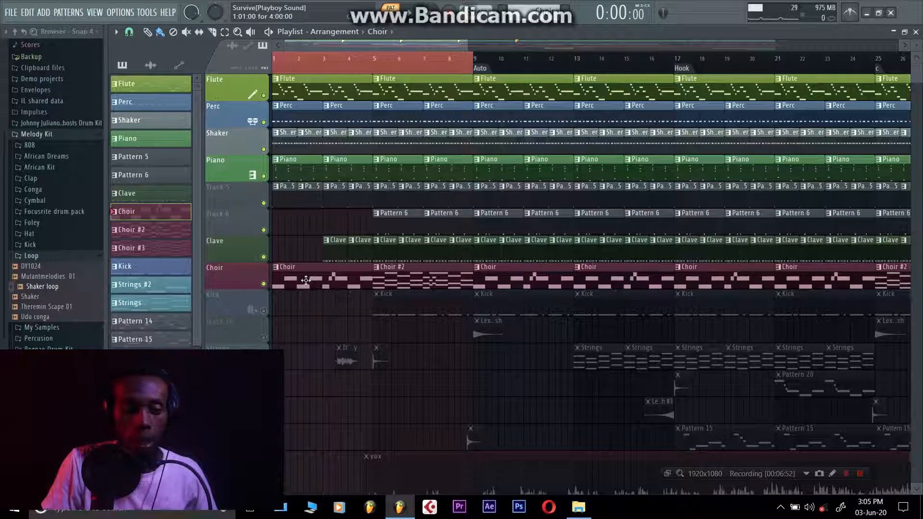
key(space)
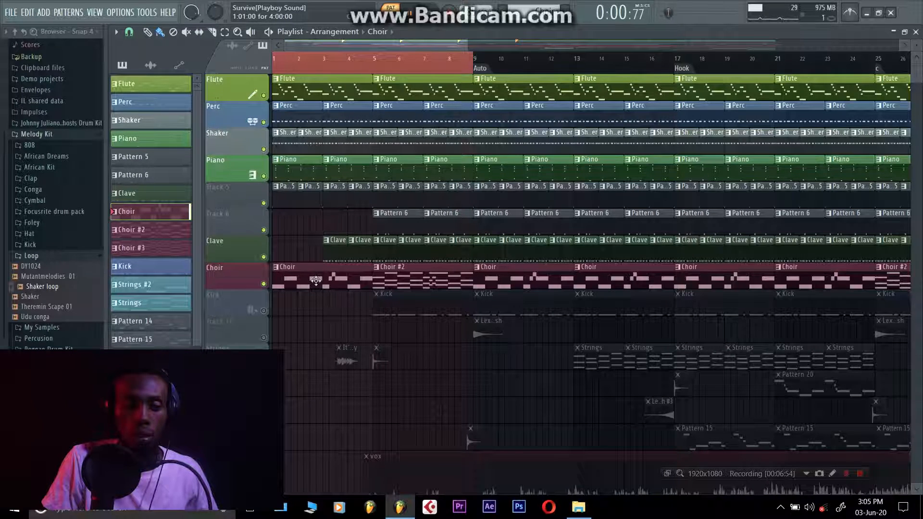
key(space)
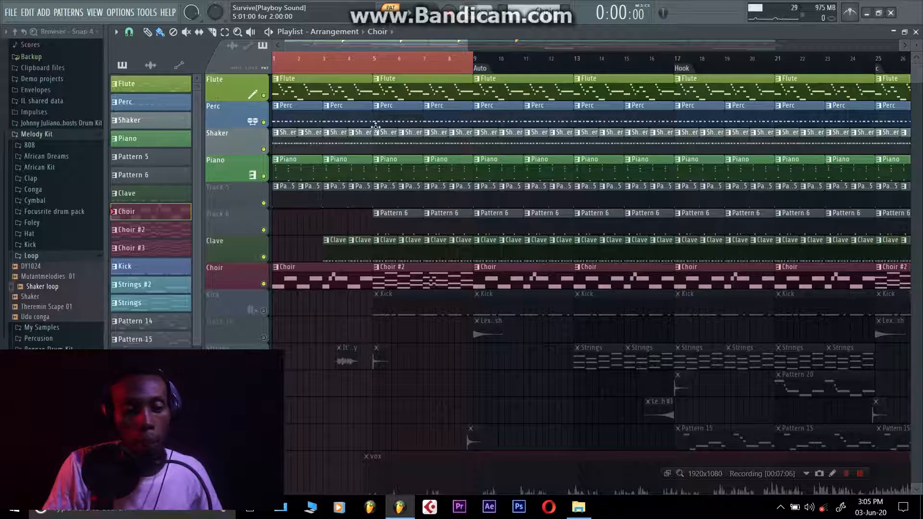
click(418, 284)
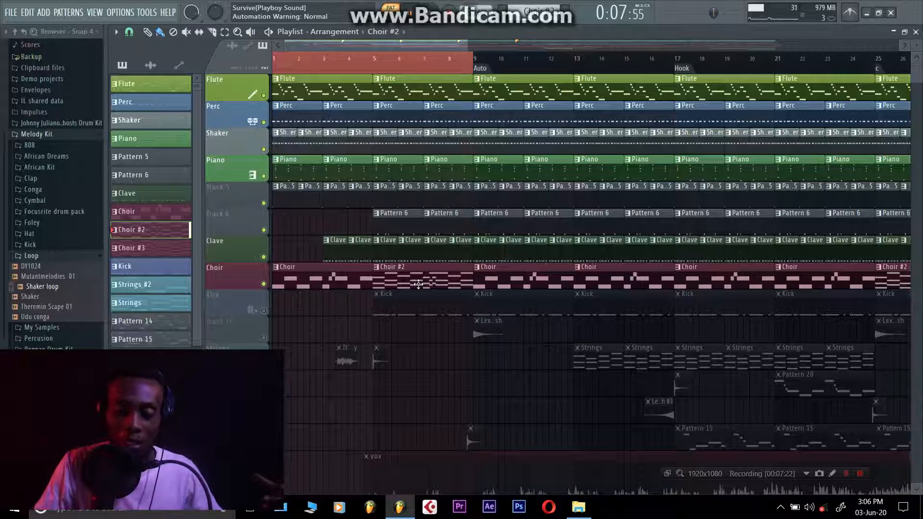
- Play the arrangement in song mode from bar 1 with the Choir included, and stop it after bar 8 starts
key(space)
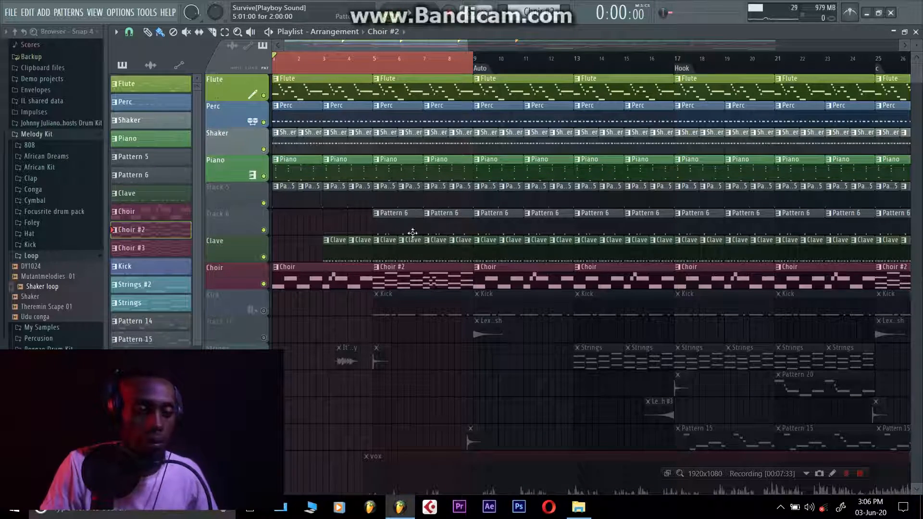
key(space)
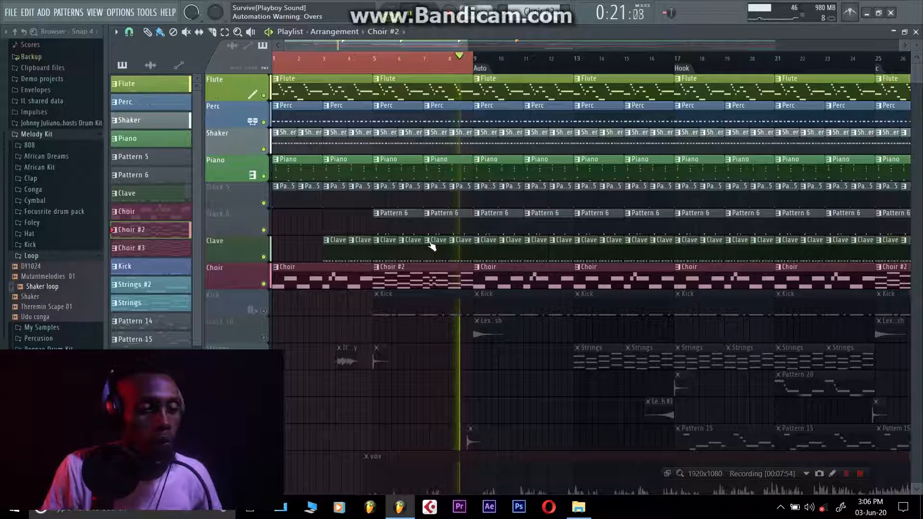
key(space)
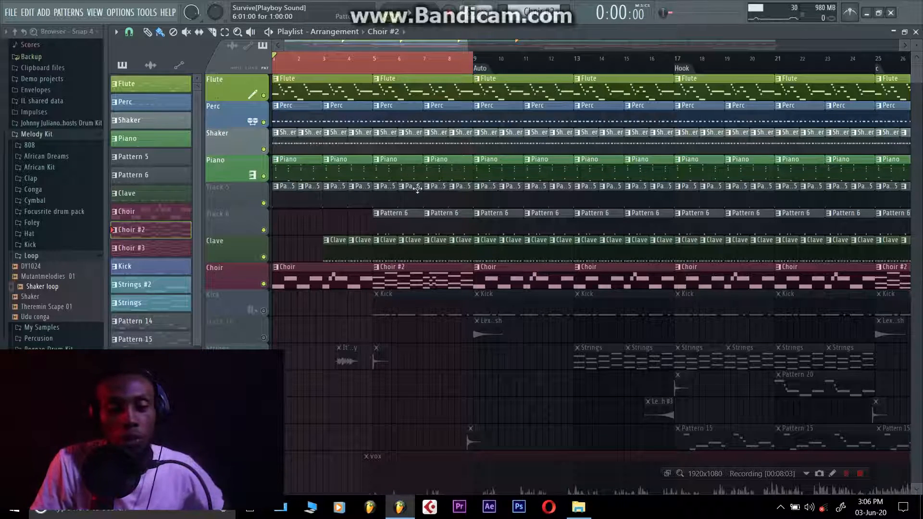
- Enable the Kick track and play the arrangement from bar 5 with the kick included
click(376, 60)
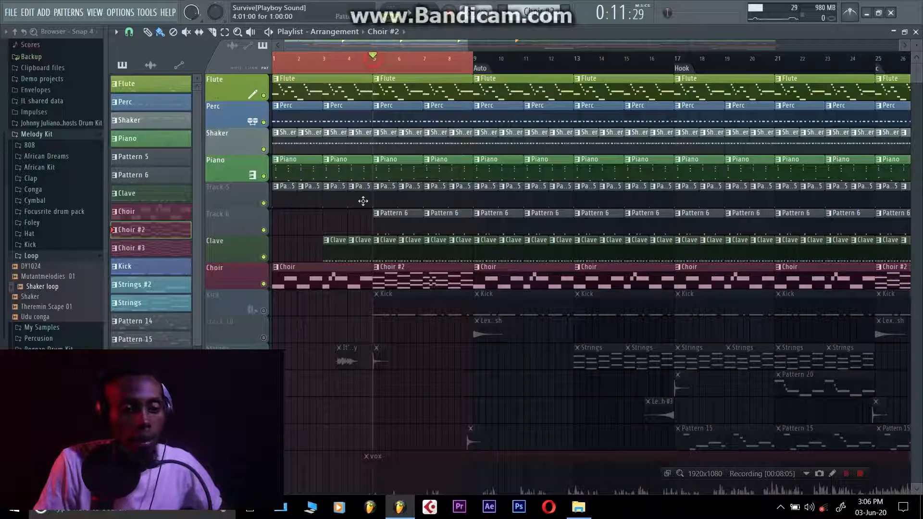
click(264, 310)
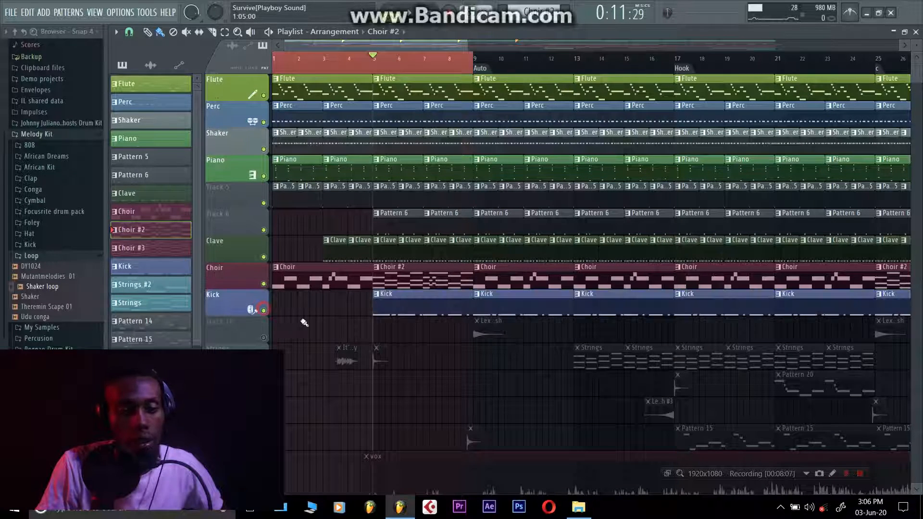
key(space)
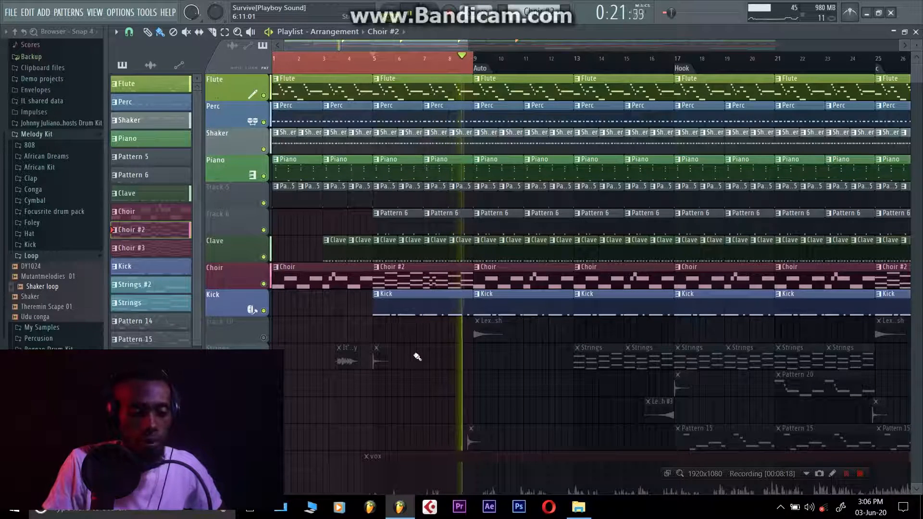
key(space)
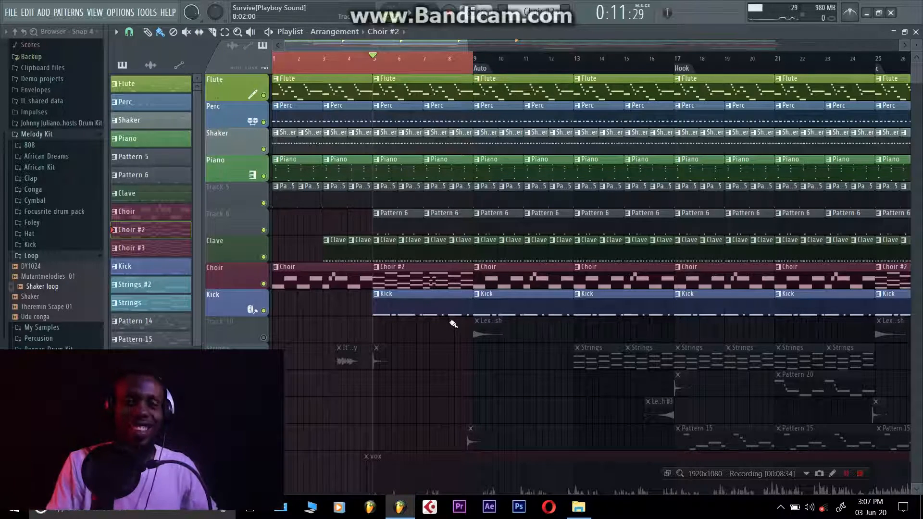
- Enable the Strings track and inspect the channel settings of its "It's melody the play boy" audio clip before bar 5
scroll(370, 365, down, 5)
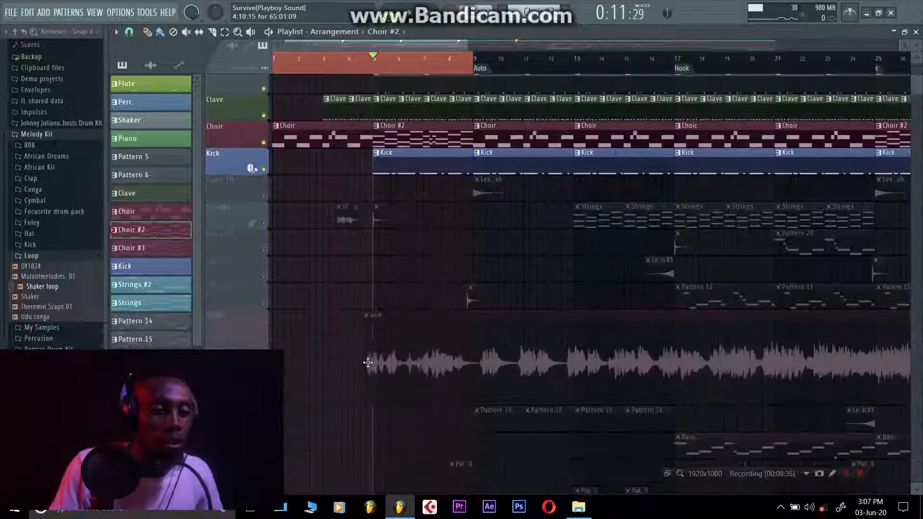
scroll(371, 364, up, 5)
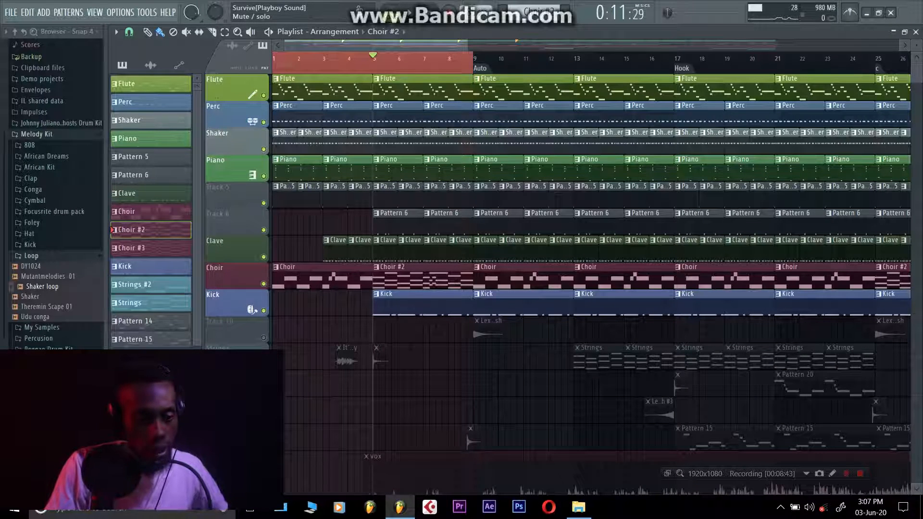
click(289, 367)
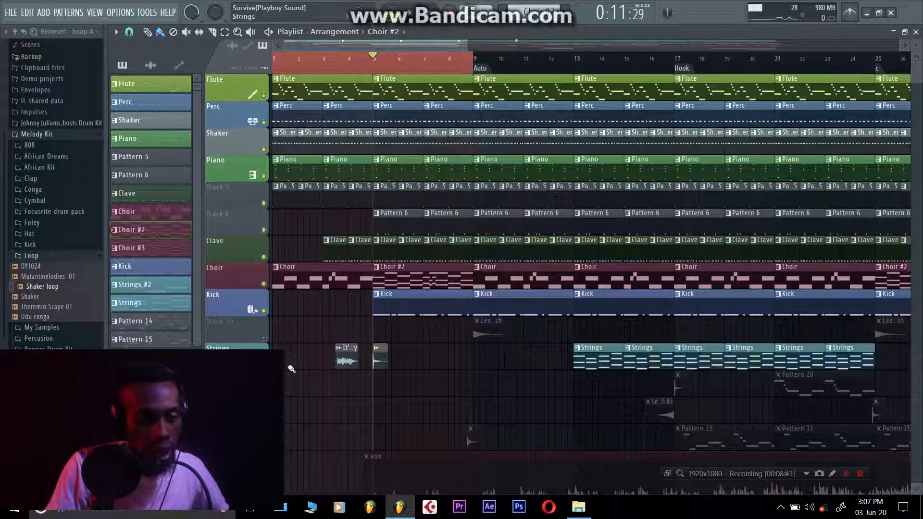
double_click(346, 360)
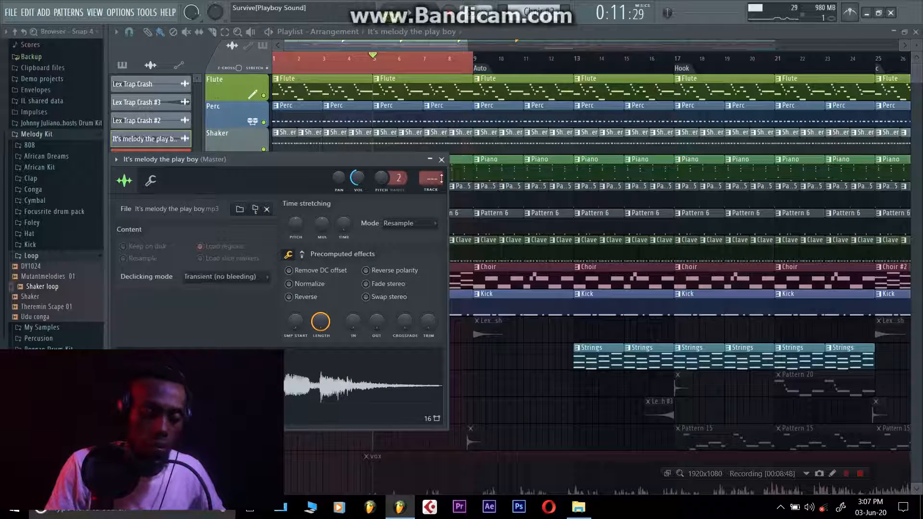
click(442, 160)
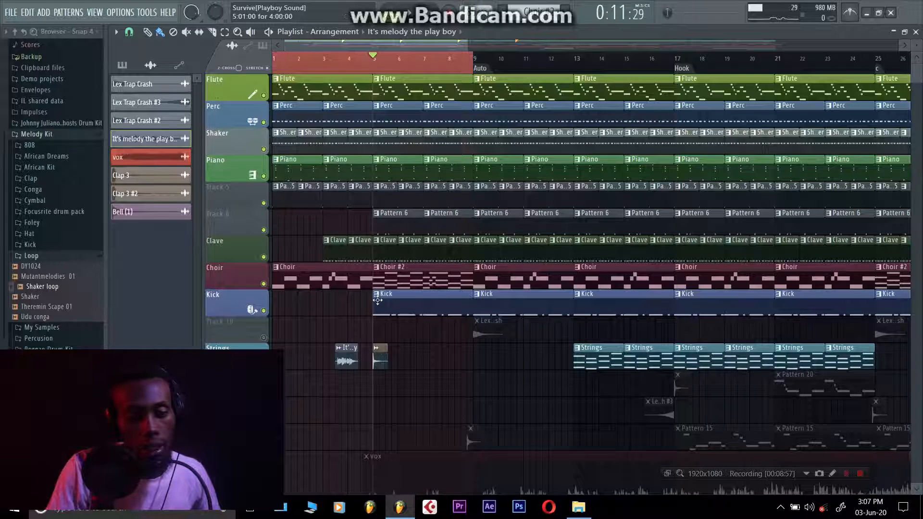
- Inspect the channel settings of the Clap 3 clip at bar 5, close them and return playback to bar 1
double_click(379, 361)
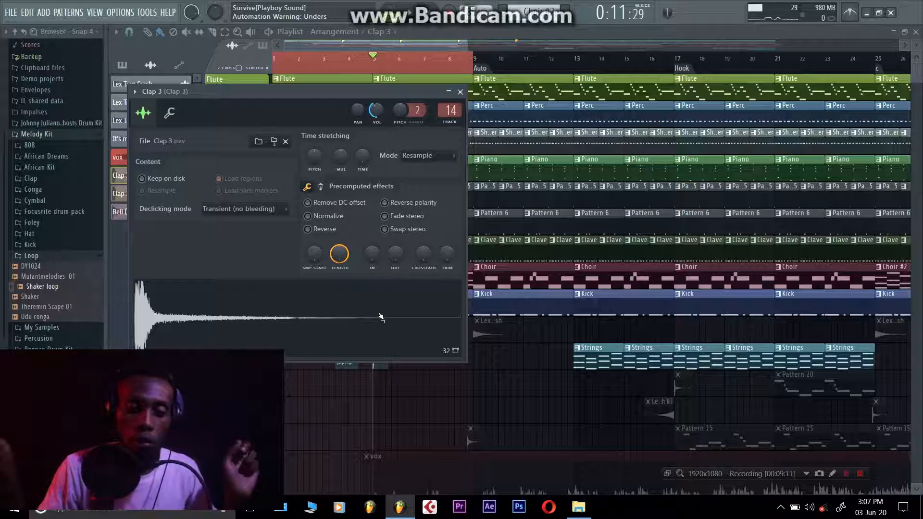
click(859, 474)
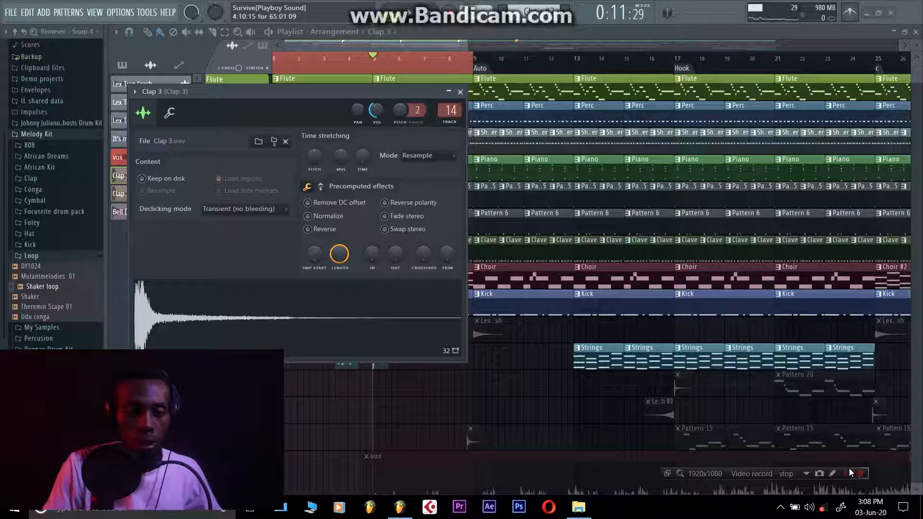
click(334, 42)
key(space)
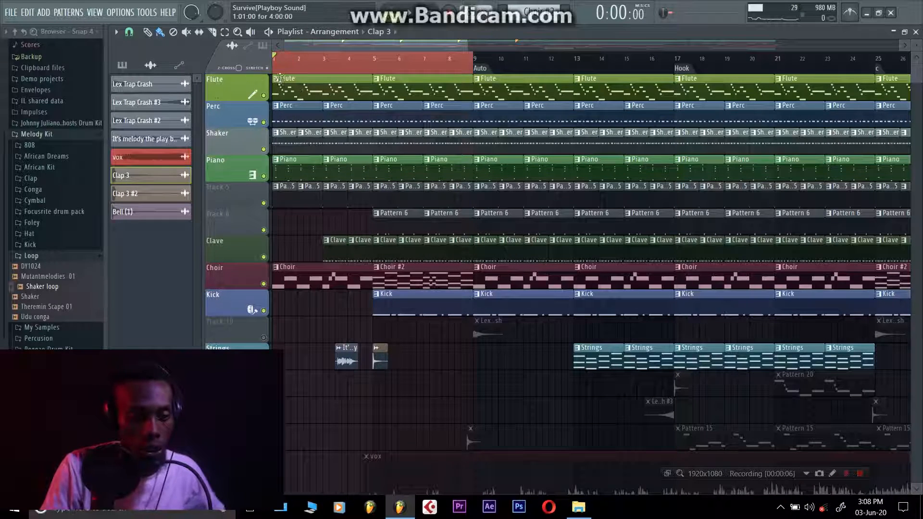
- Play the arrangement from bar 1 with the Strings track included, reducing the height of the Brass volume automation track meanwhile
scroll(376, 299, down, 3)
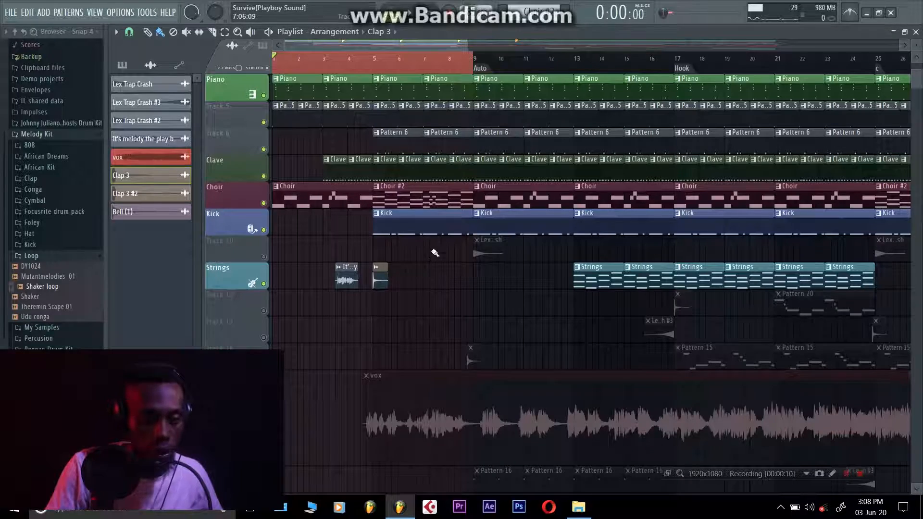
scroll(433, 262, down, 3)
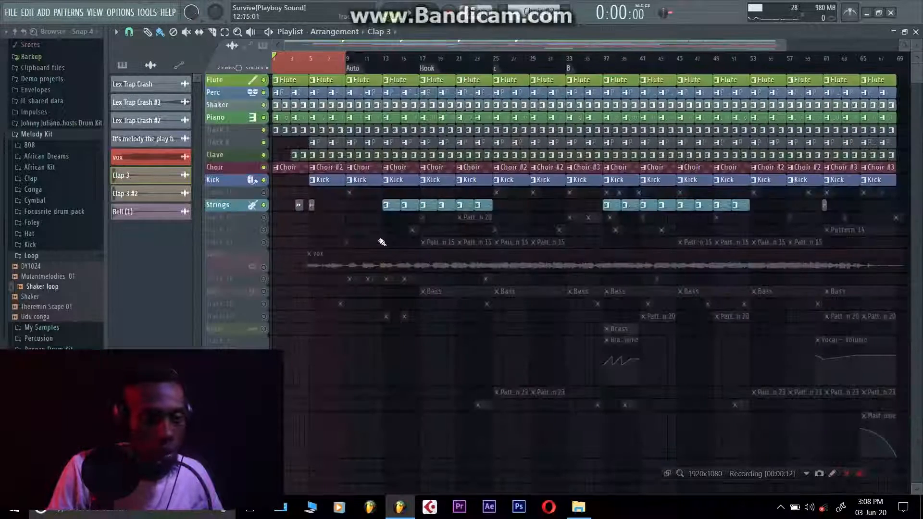
key(space)
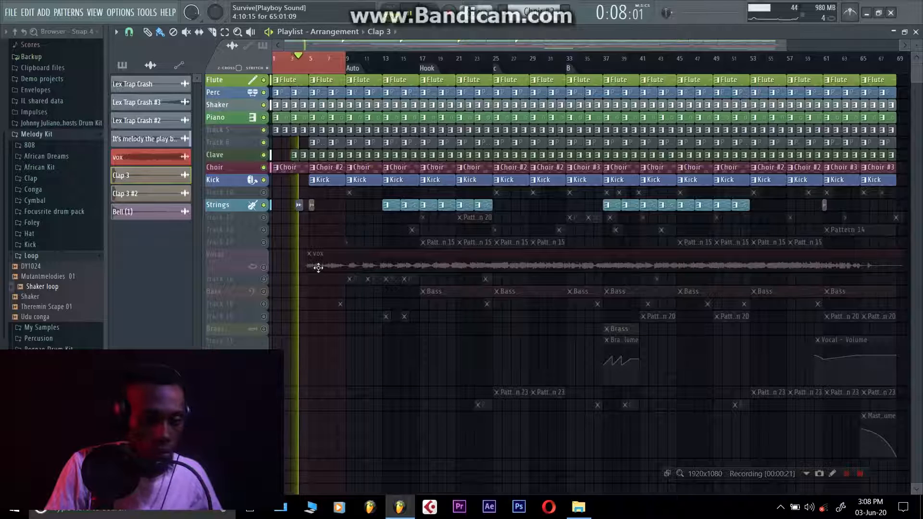
drag(236, 386, 235, 371)
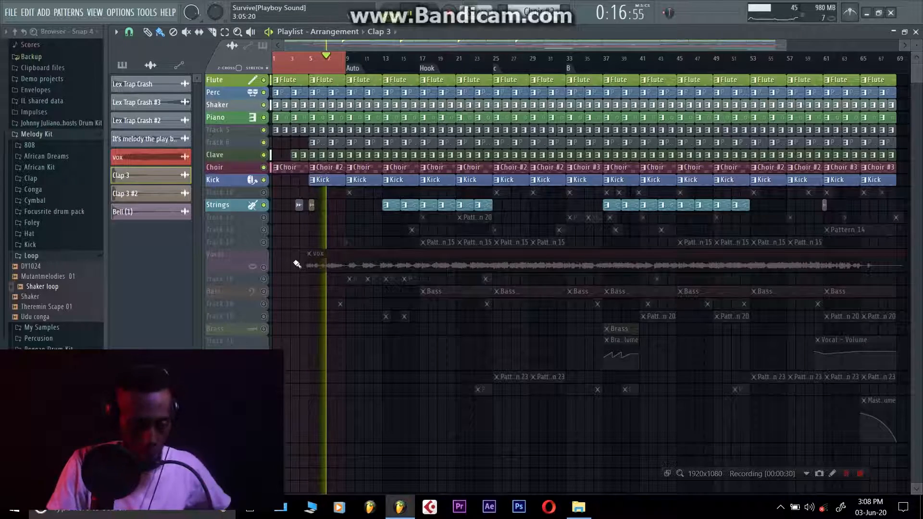
scroll(297, 264, up, 2)
scroll(296, 264, up, 2)
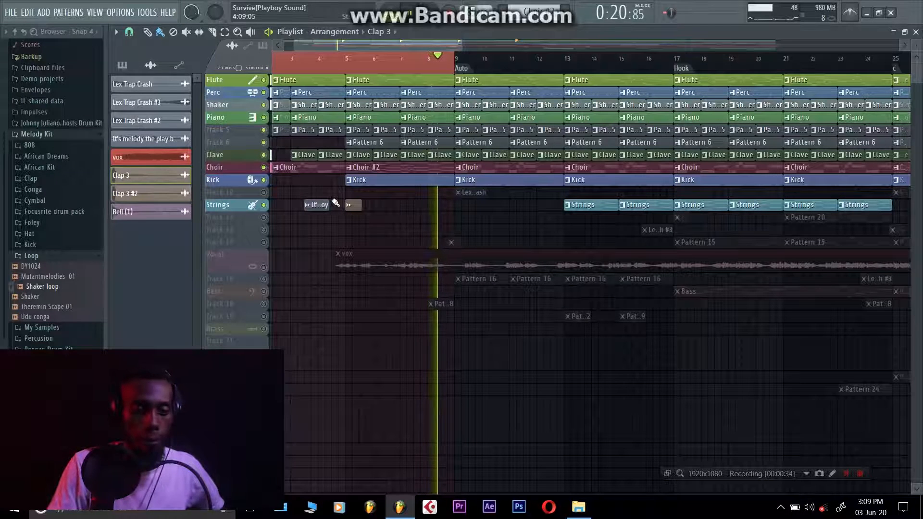
key(space)
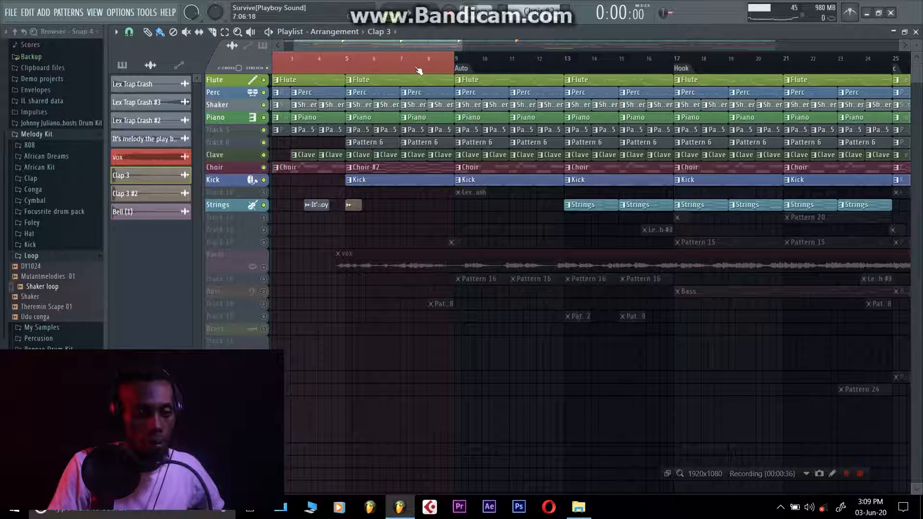
- Clear the time selection over the first eight bars and enable Track 14 with the Bell (1) clip
key(ctrl+d)
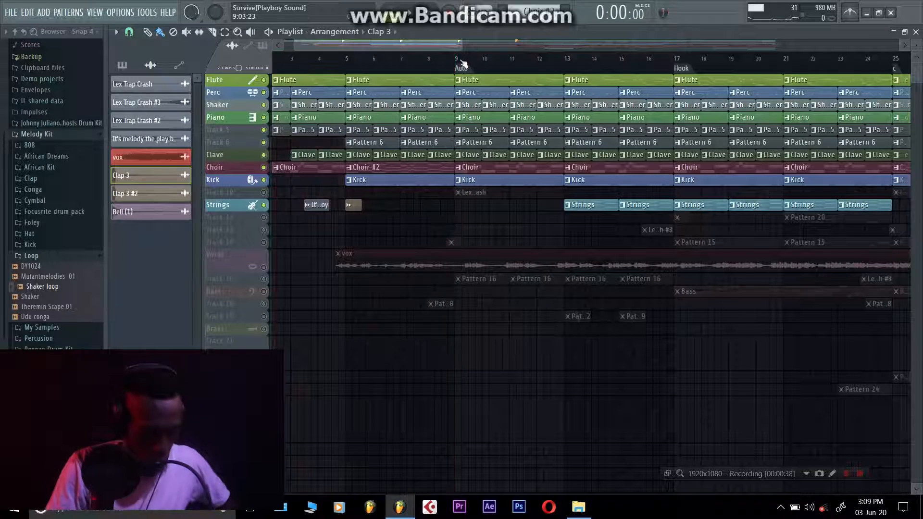
click(441, 61)
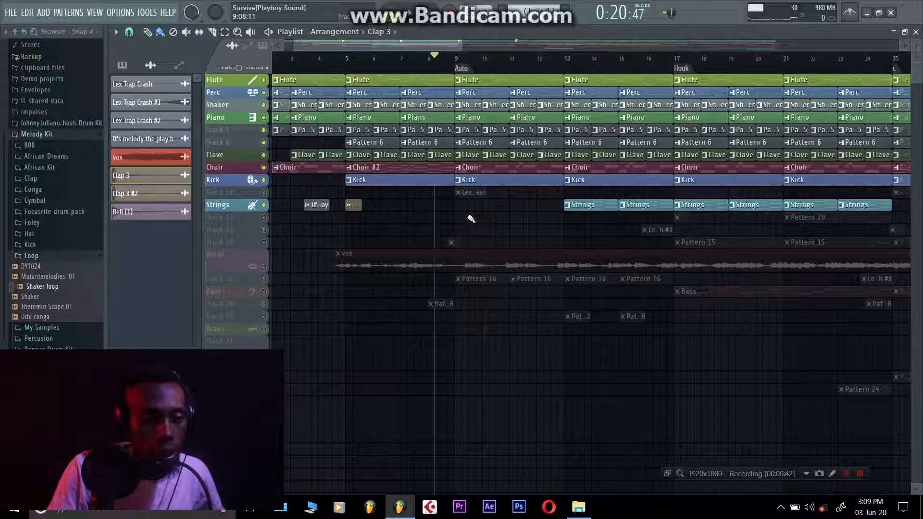
scroll(471, 219, up, 5)
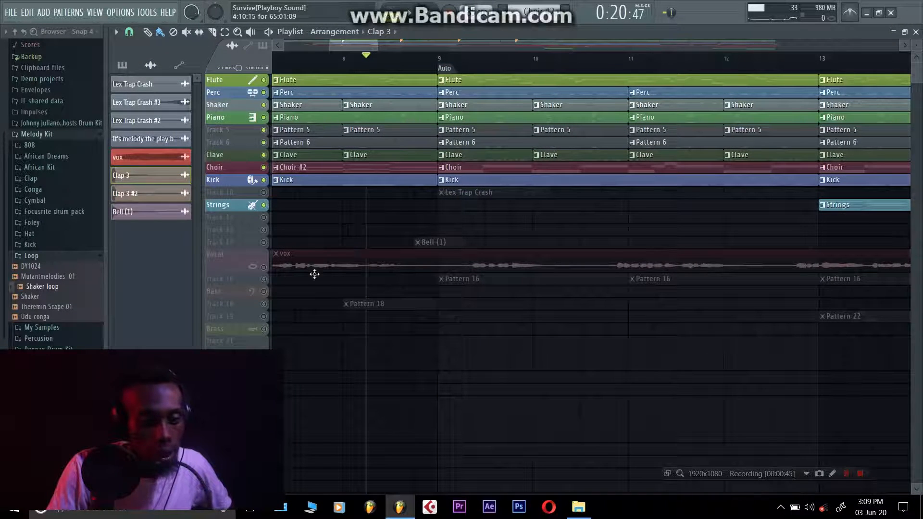
click(264, 304)
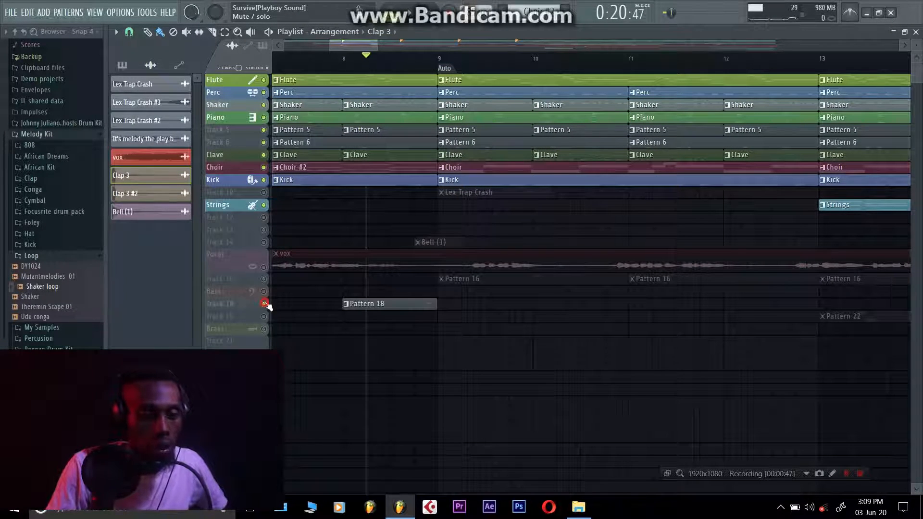
click(264, 304)
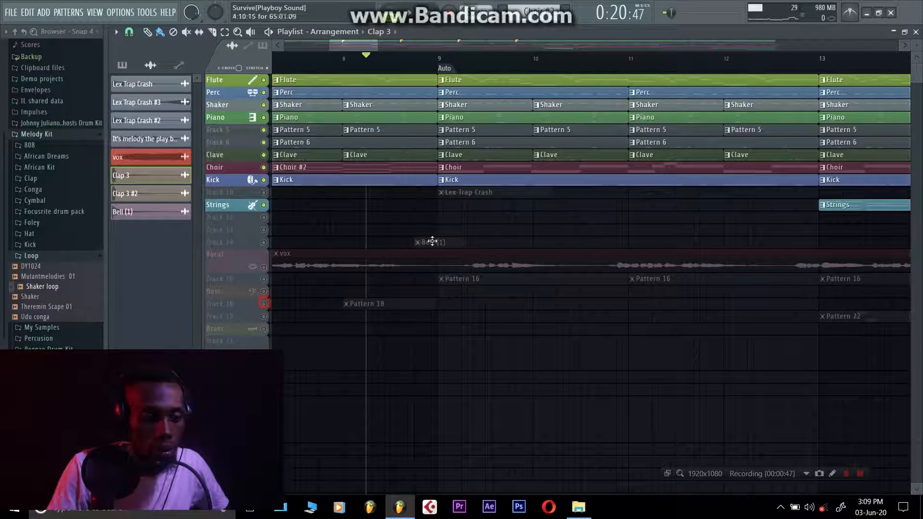
click(264, 243)
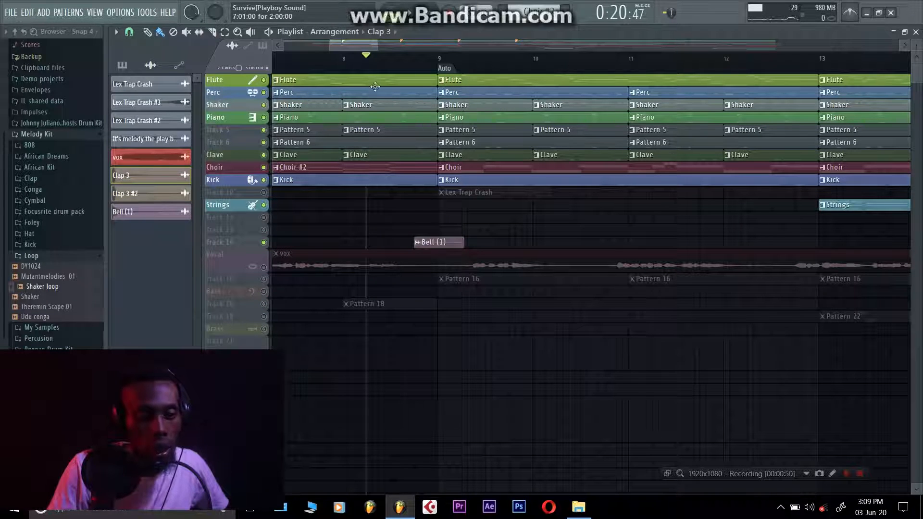
- Play the arrangement from bar 8 to hear the Bell (1) clip lead into bar 9
click(344, 61)
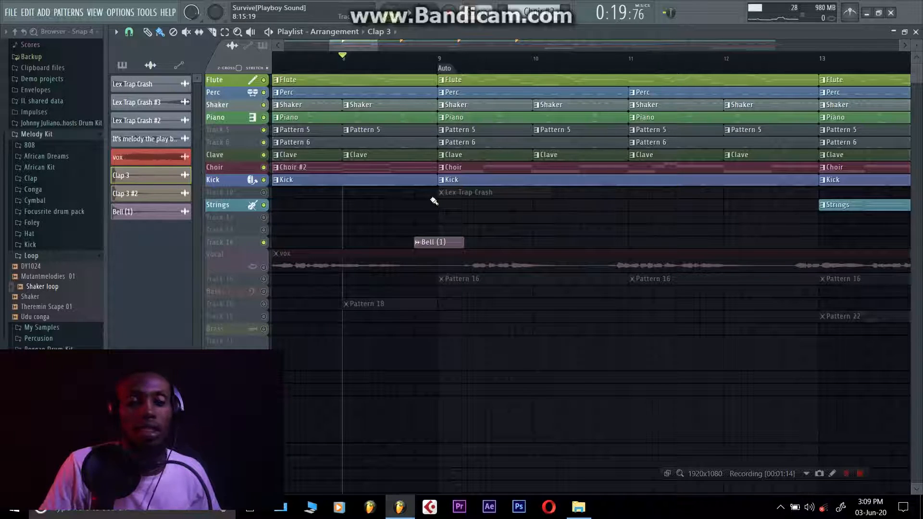
key(space)
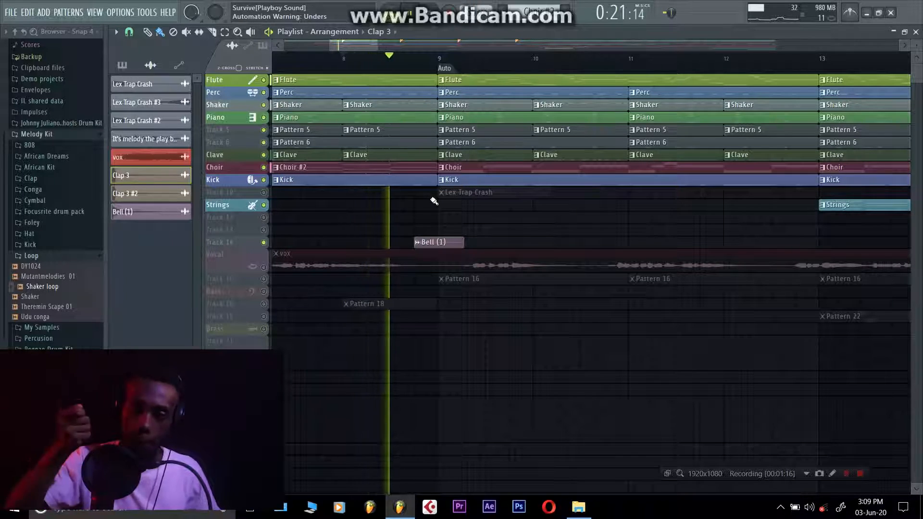
key(space)
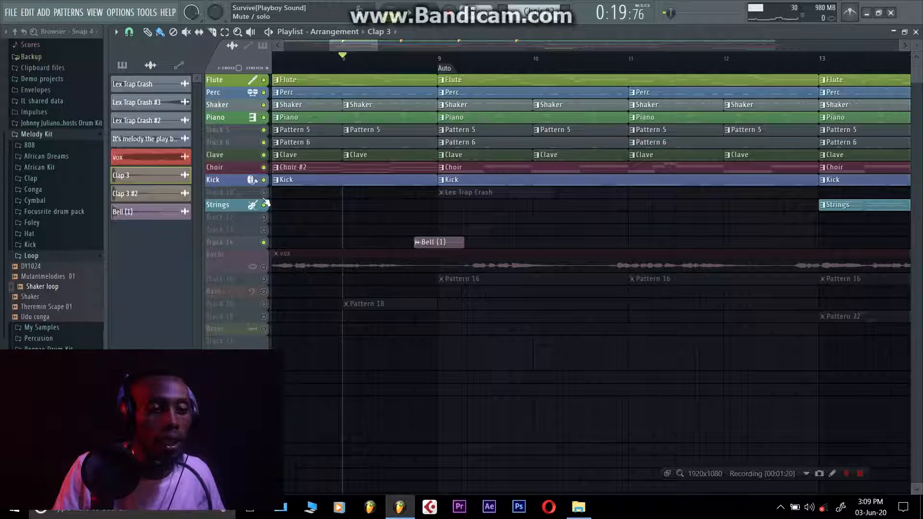
- Enable Track 10 with the Lex Trap Crash clip and play the transition from bar 8
click(265, 193)
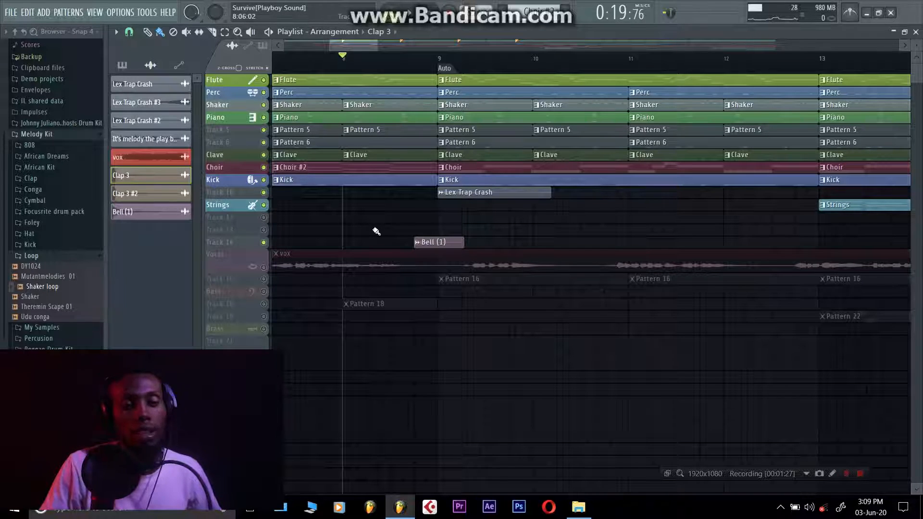
key(space)
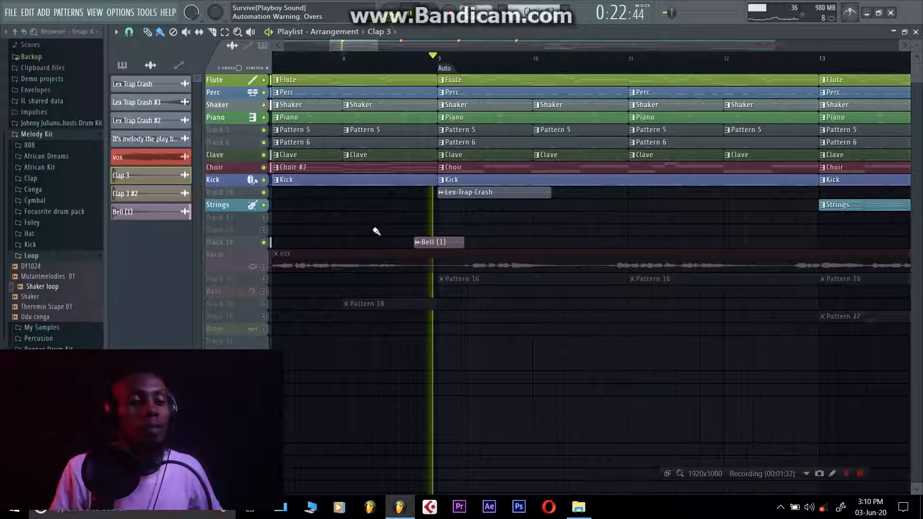
key(space)
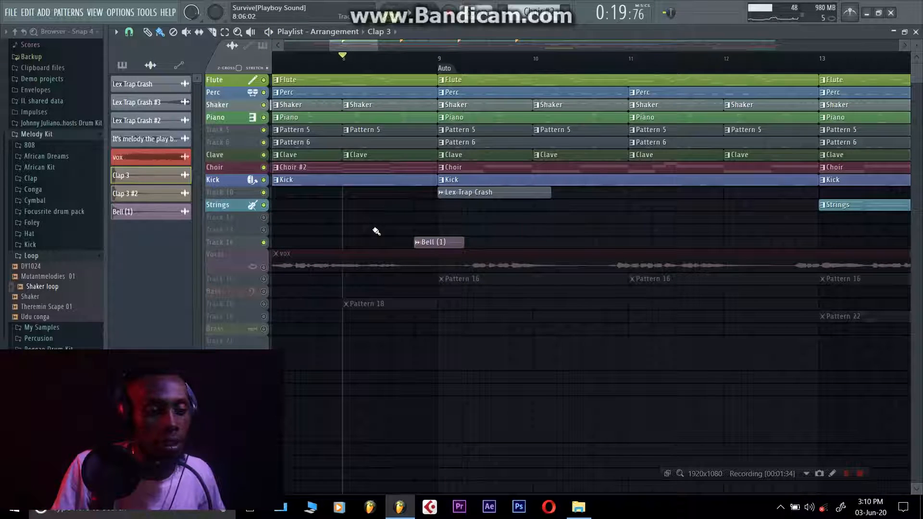
- Enable Track 18 with the Pattern 18 clip and play the arrangement from bar 8
click(264, 305)
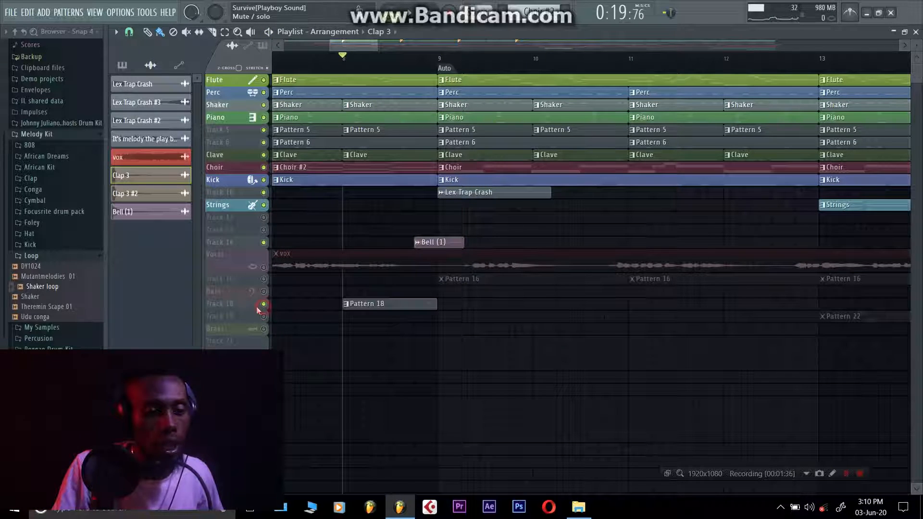
key(space)
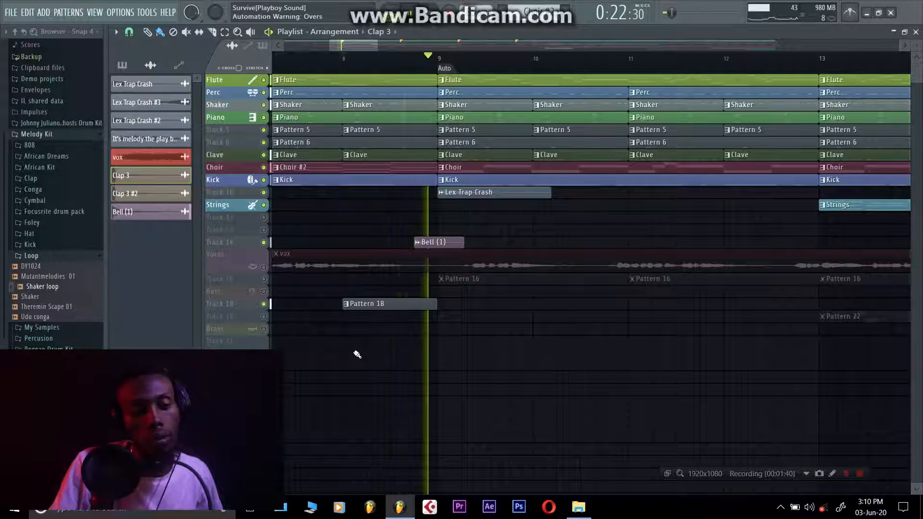
key(space)
- Select Pattern 18 and play it on its own in pattern mode
click(408, 300)
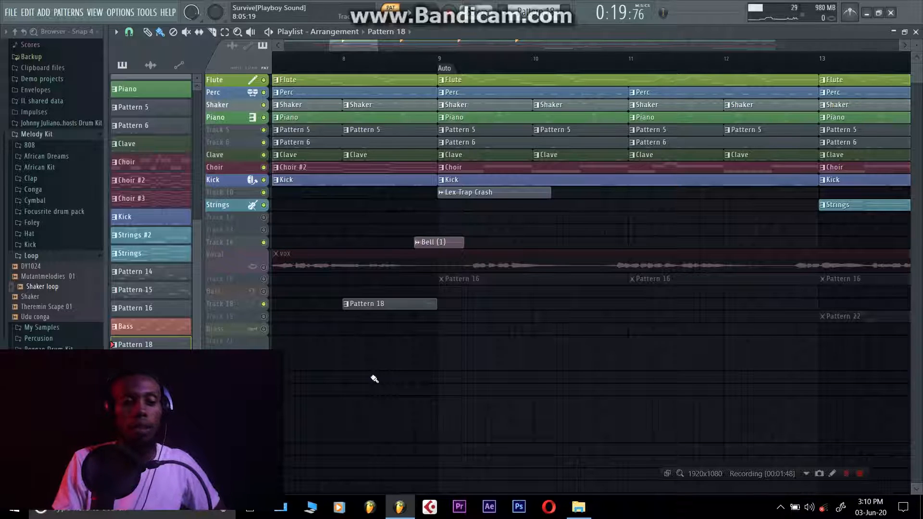
key(space)
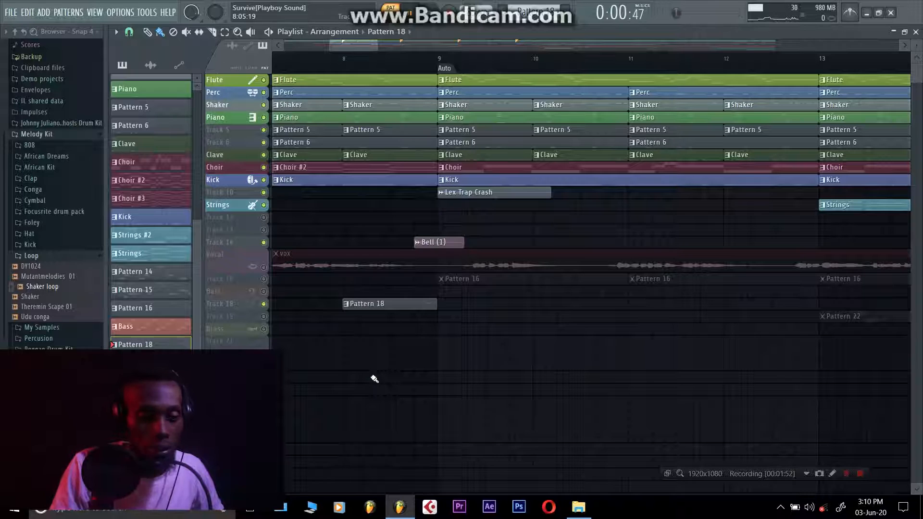
key(space)
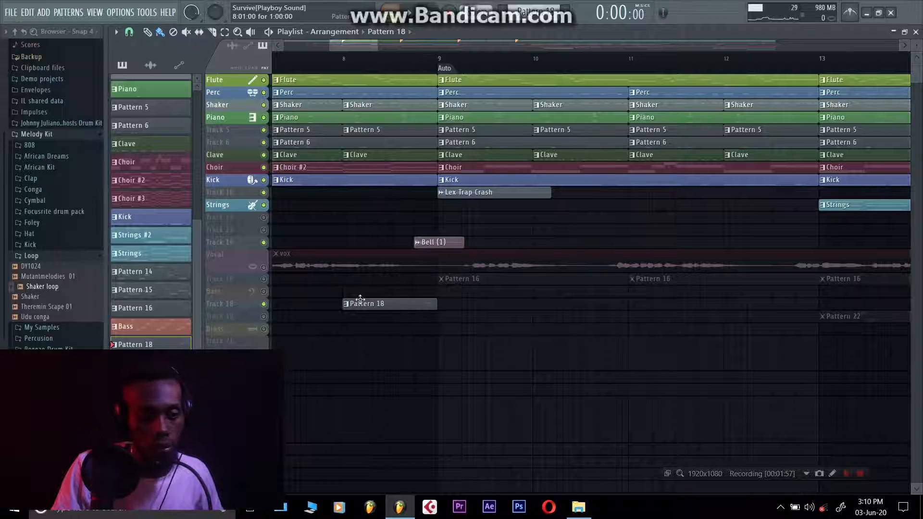
- Return to song mode and play the arrangement from bar 8 to hear Pattern 18 in the mix
click(348, 66)
key(space)
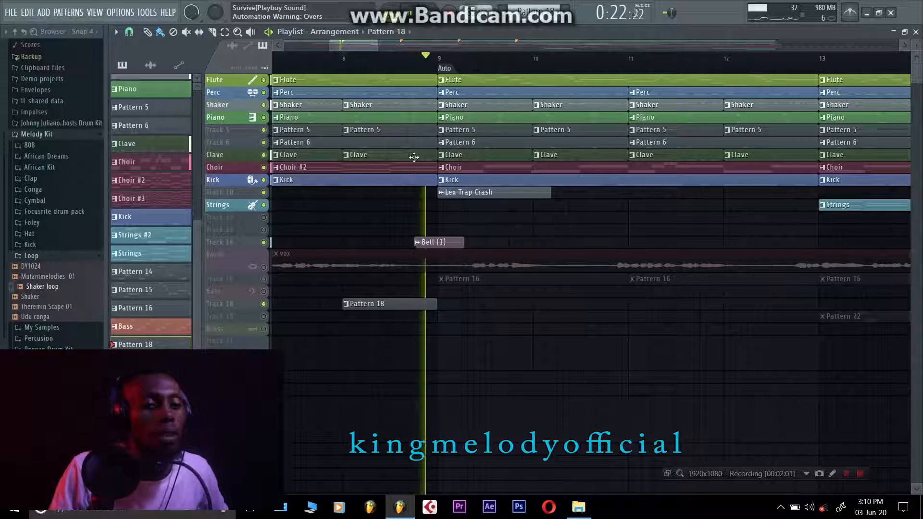
key(space)
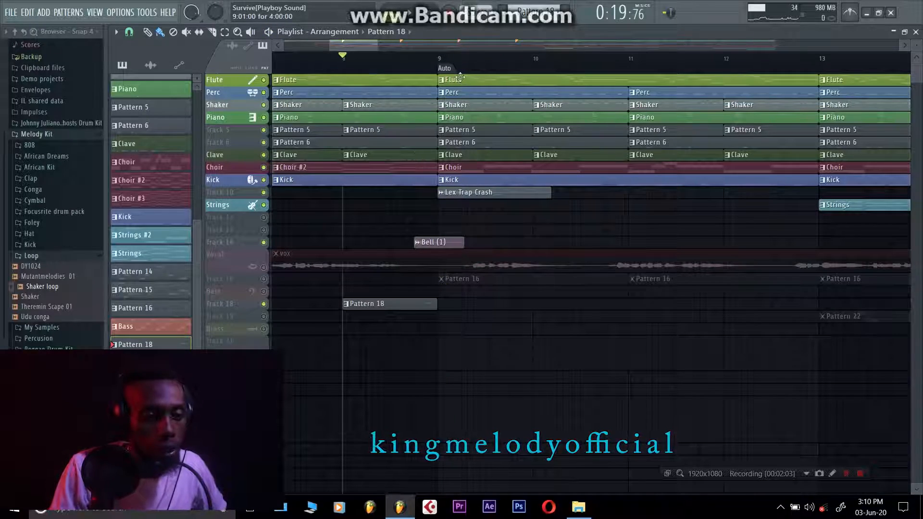
- Enable Track 16 with the Pattern 16 clips and play Pattern 16 on its own in pattern mode
scroll(431, 211, down, 5)
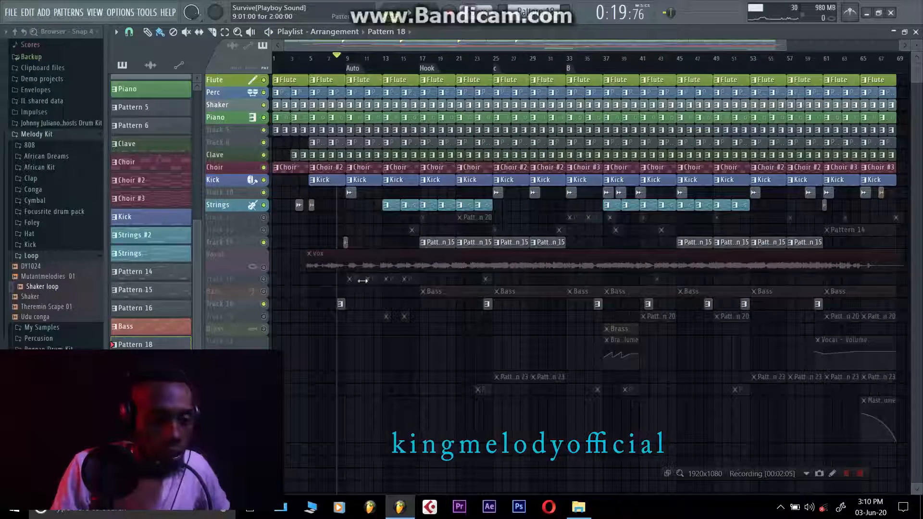
scroll(355, 281, up, 4)
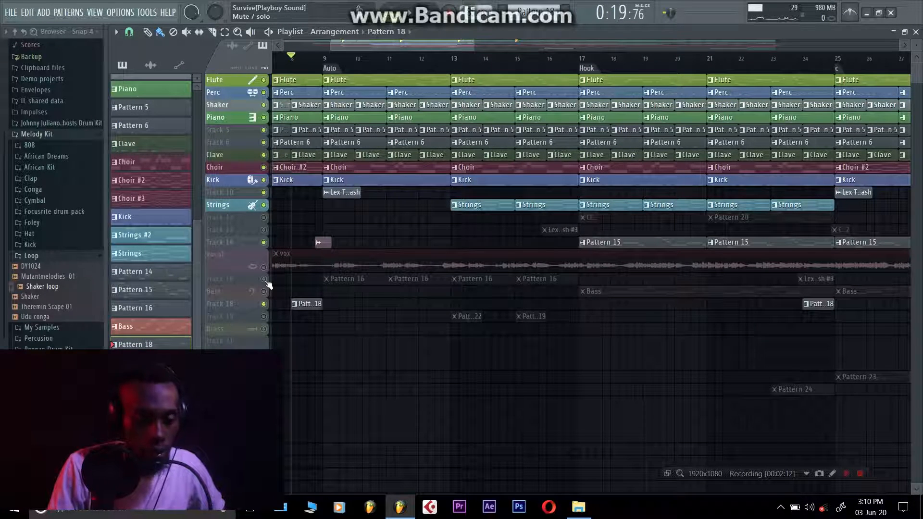
click(263, 279)
click(344, 278)
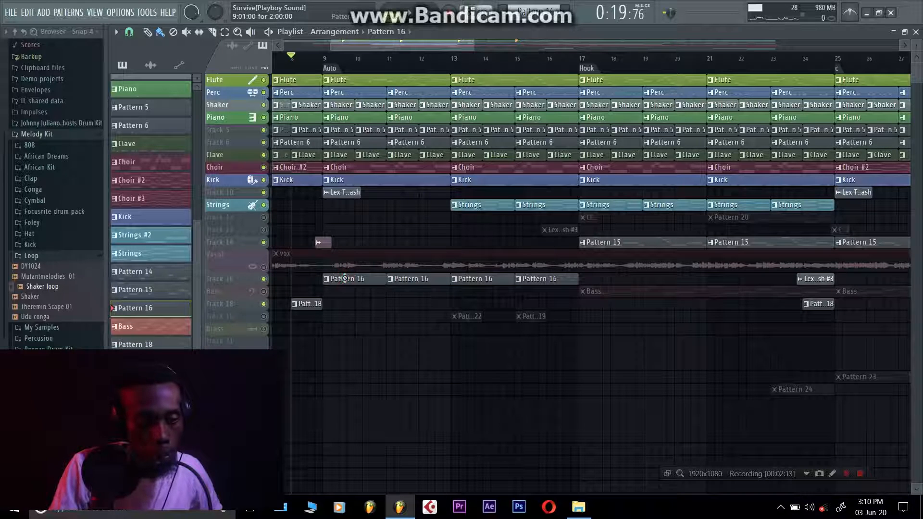
key(l)
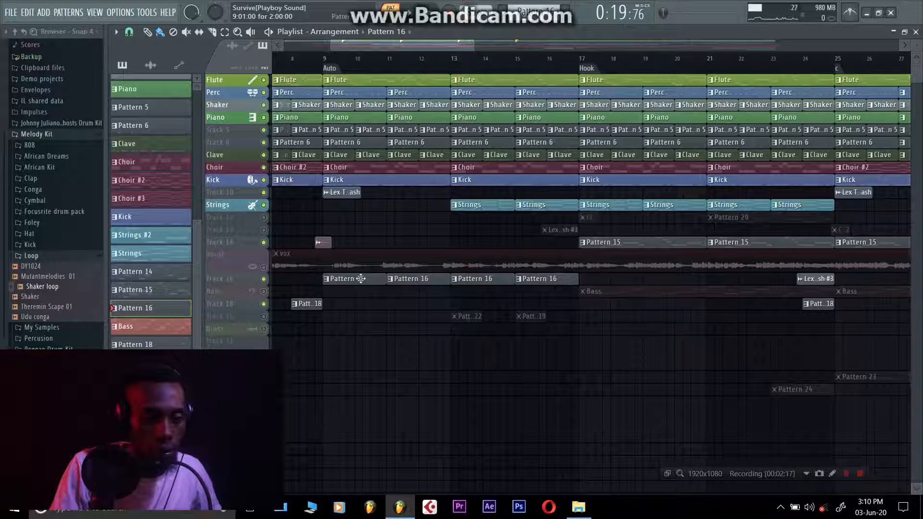
key(space)
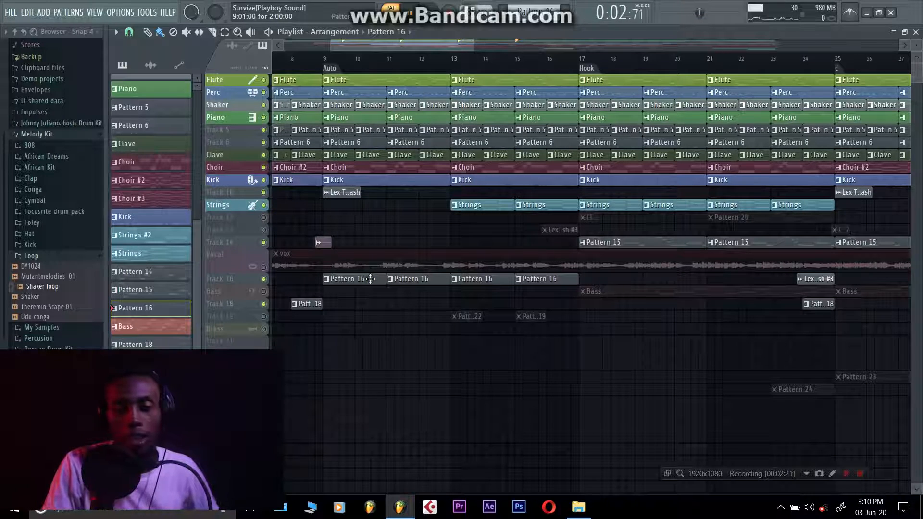
key(space)
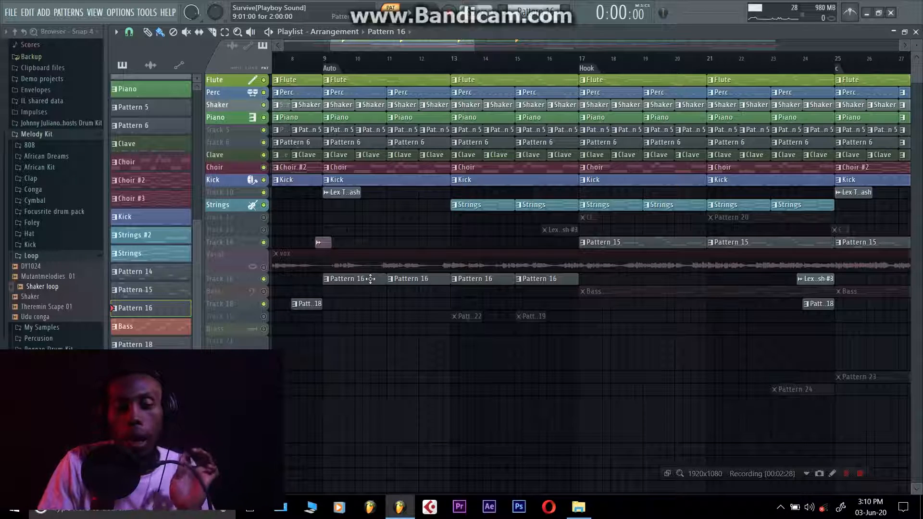
- Play the arrangement from bar 9, at the Auto marker, to hear Pattern 16 with the other tracks
click(331, 62)
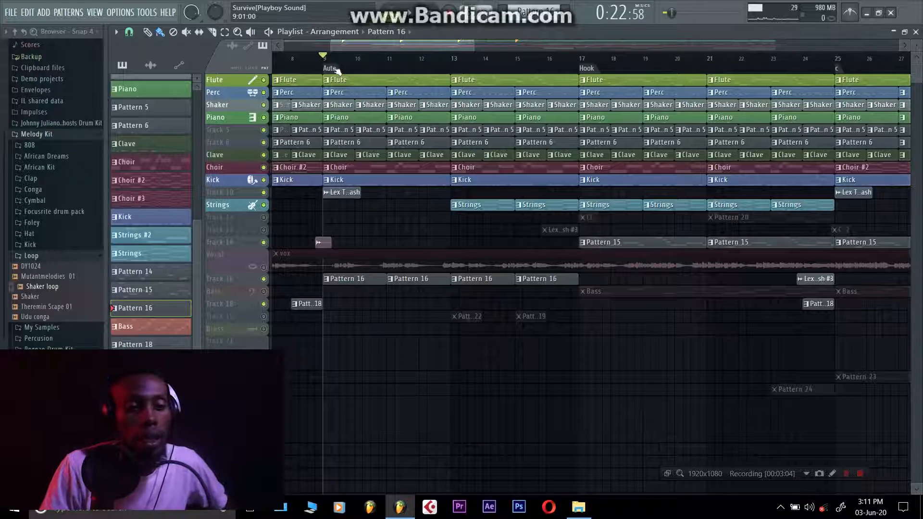
scroll(338, 70, down, 4)
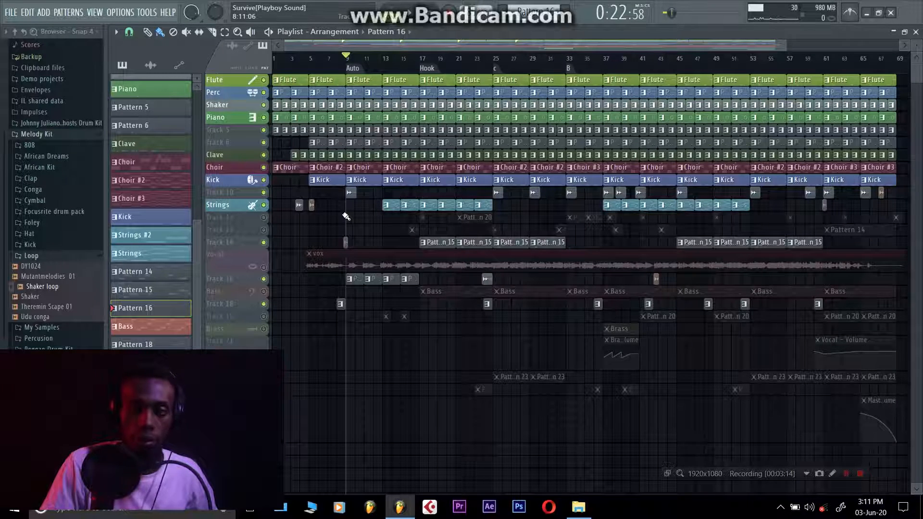
key(space)
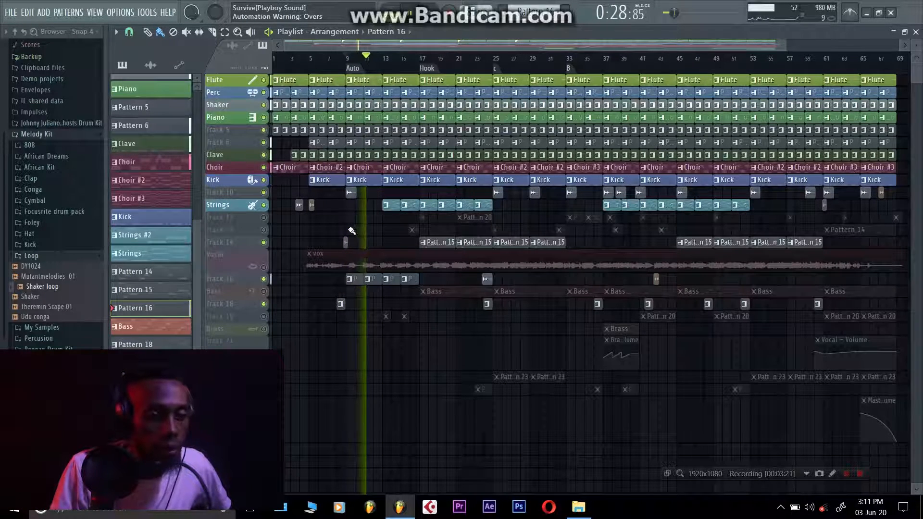
key(space)
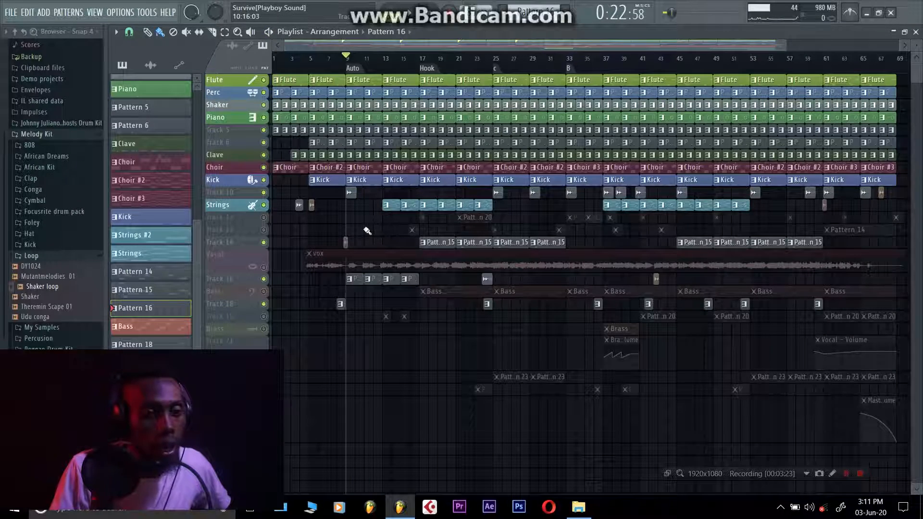
- Select the Strings pattern from the clip at bar 13 and play it on its own in pattern mode
scroll(368, 232, up, 4)
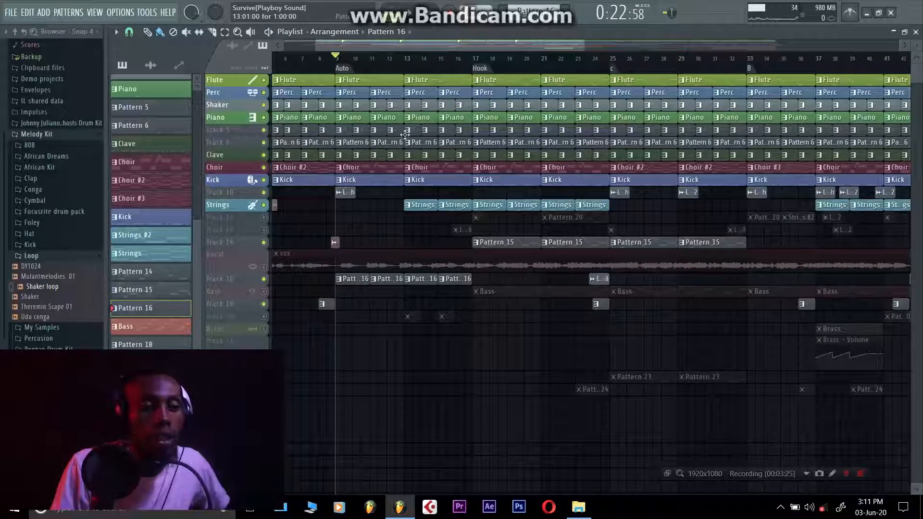
click(411, 64)
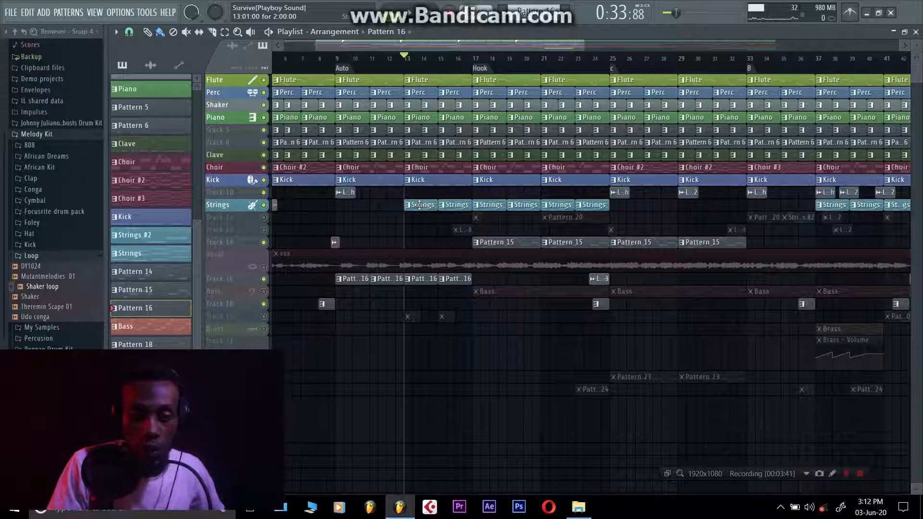
click(420, 205)
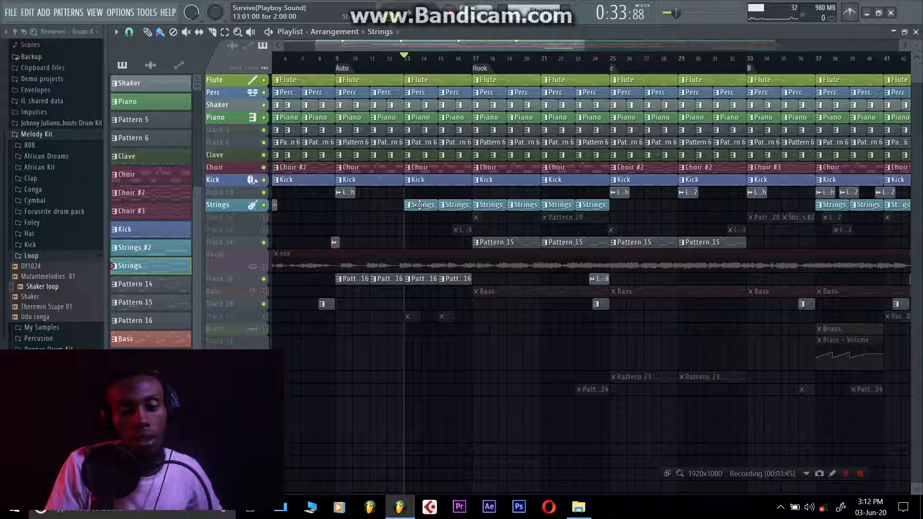
key(l)
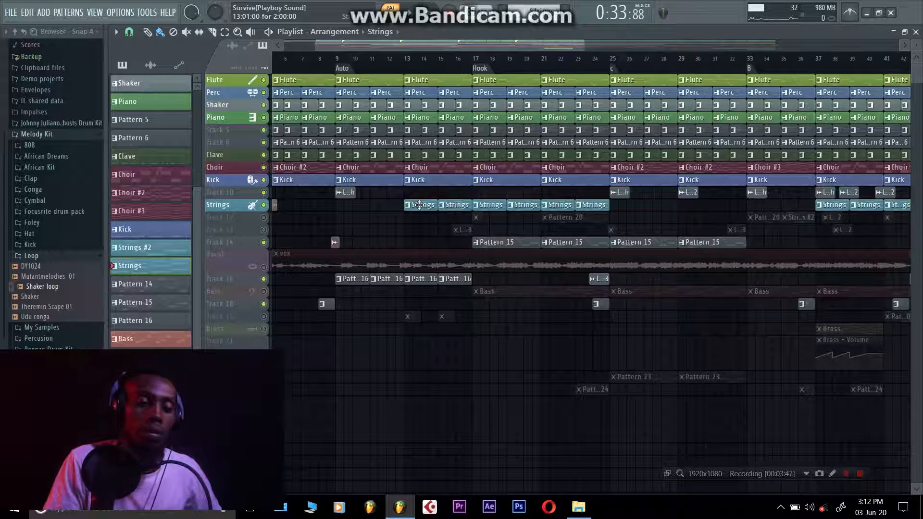
key(space)
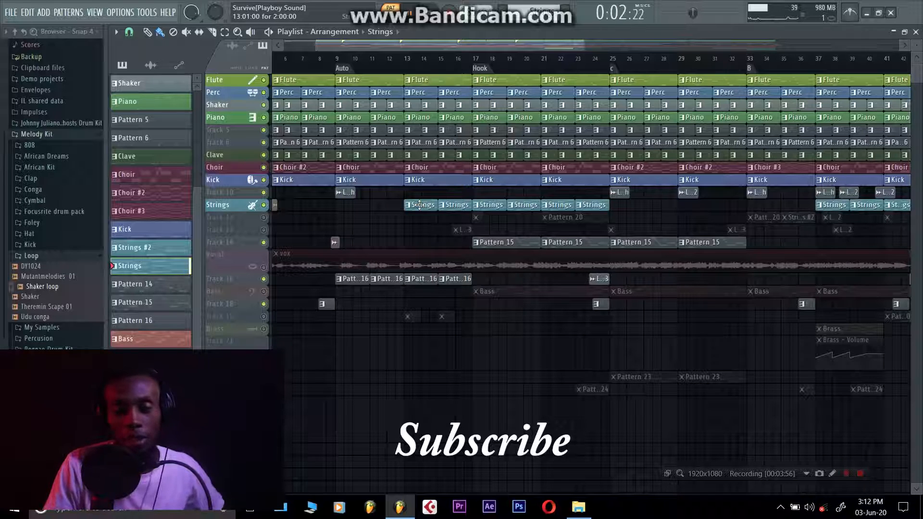
key(space)
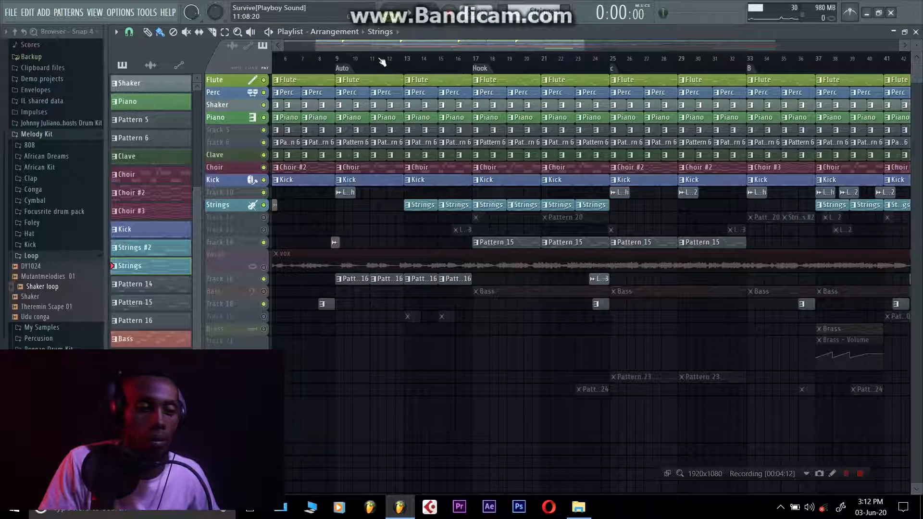
- Play the arrangement from bar 13 in song mode to hear the Strings in the mix
click(411, 60)
key(space)
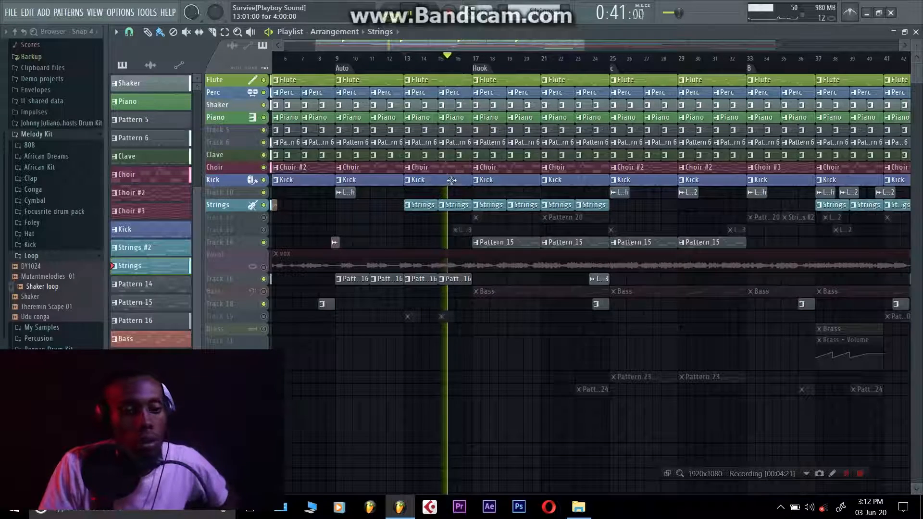
key(space)
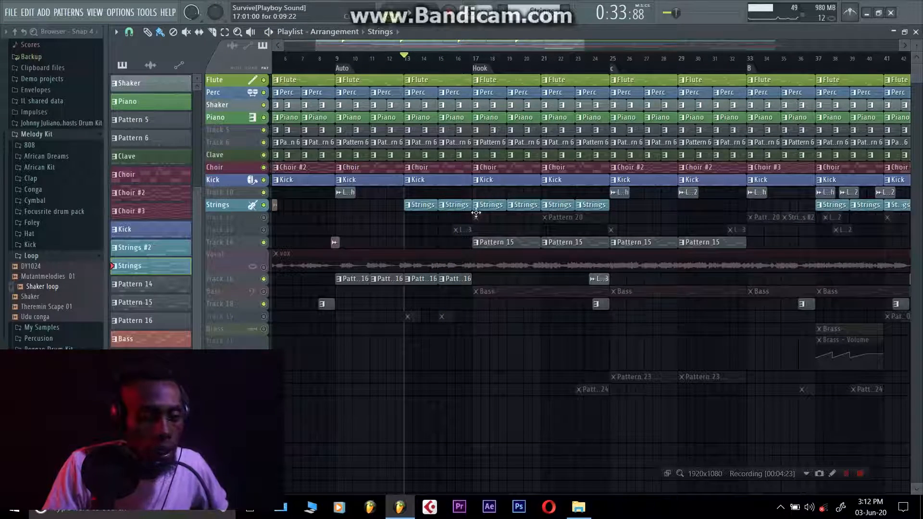
- Enable Track 13 with Lex Trap Crash #3 and Track 12 with Clap 3, and play from bar 15 into the Hook
scroll(435, 225, up, 3)
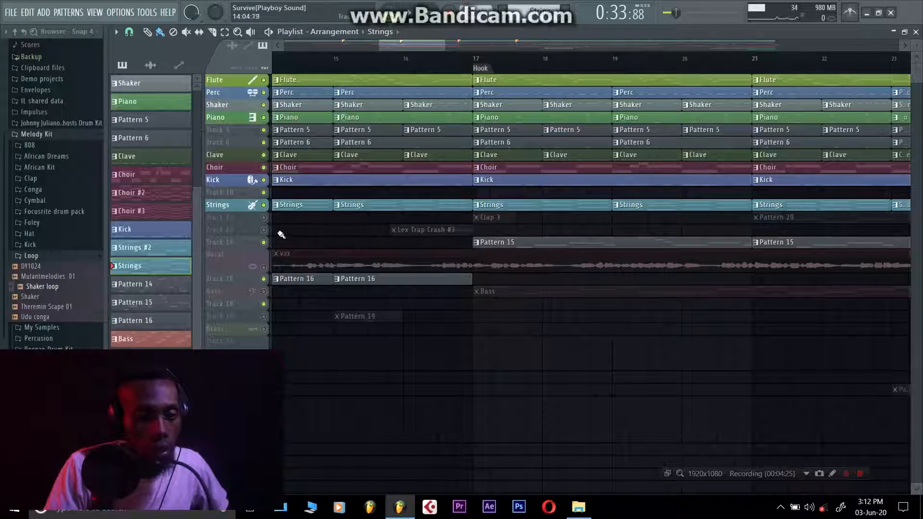
click(264, 230)
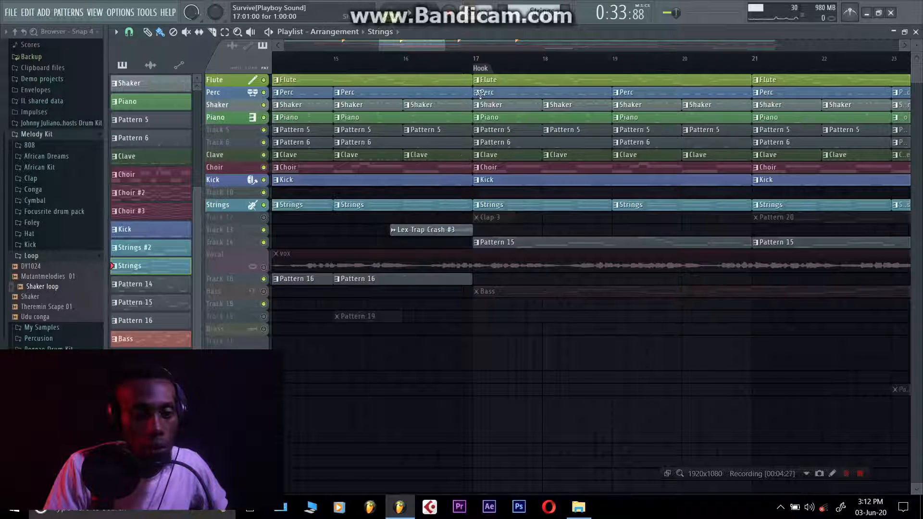
drag(443, 45, 481, 45)
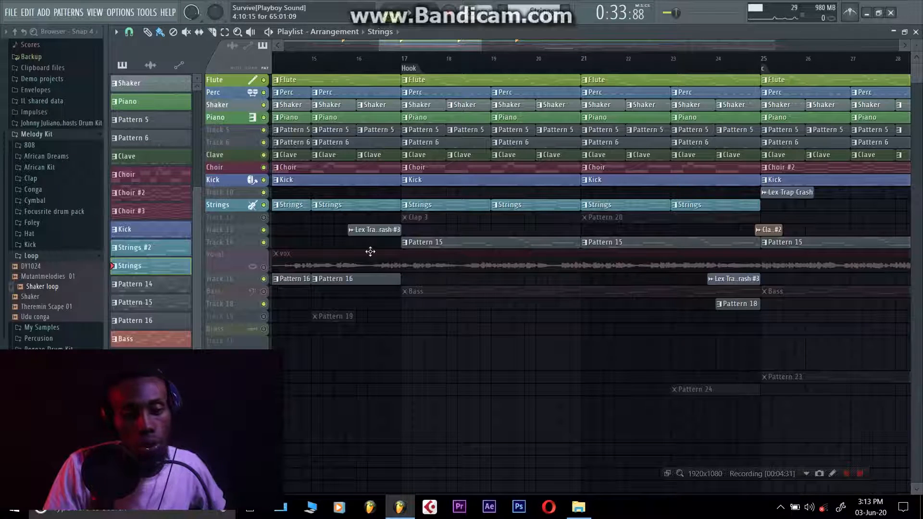
click(264, 217)
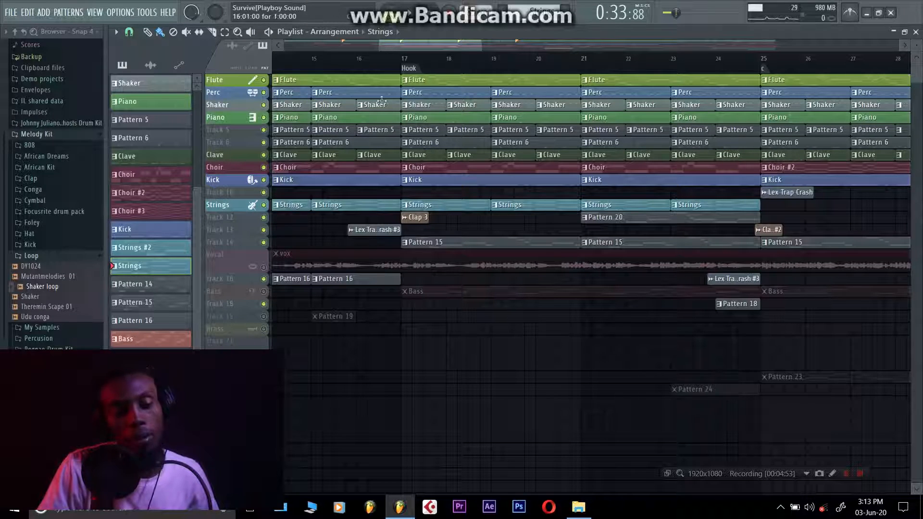
click(312, 58)
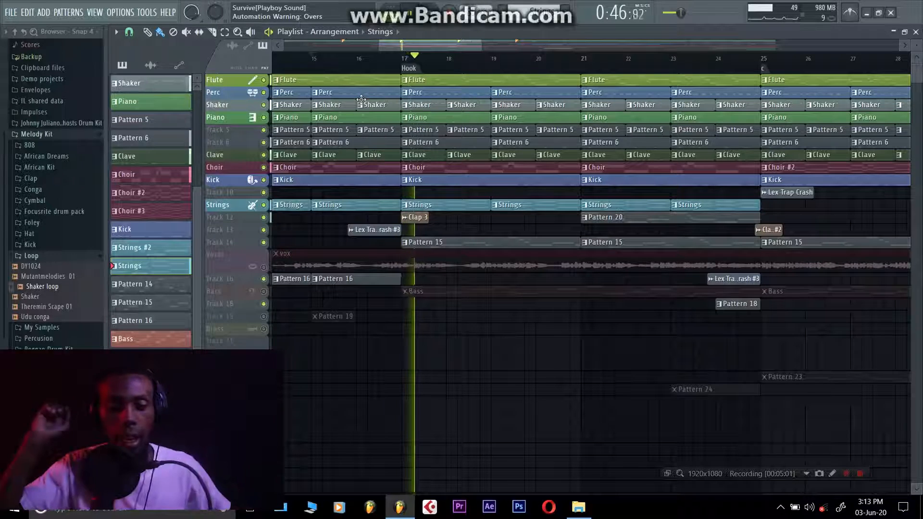
key(space)
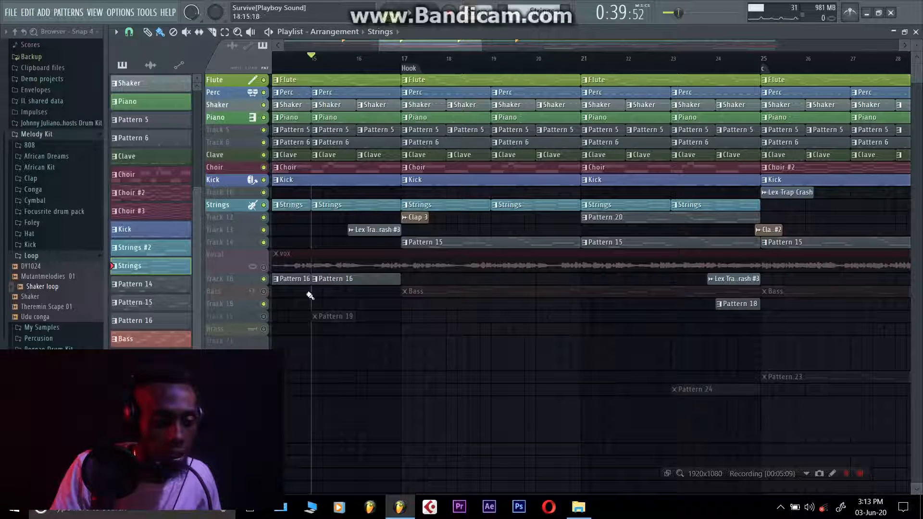
- Enable Track 19 with the Pattern 19 clip and play Pattern 19 on its own in pattern mode
click(264, 318)
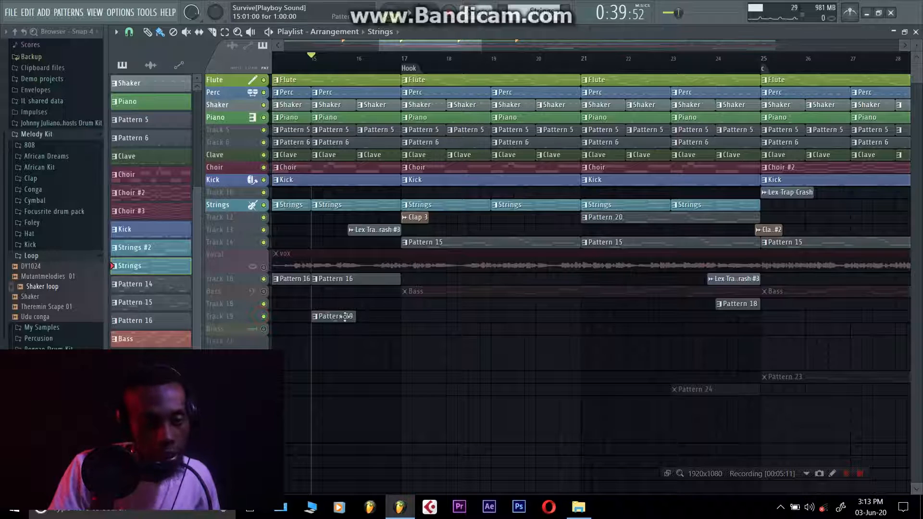
click(343, 315)
key(l)
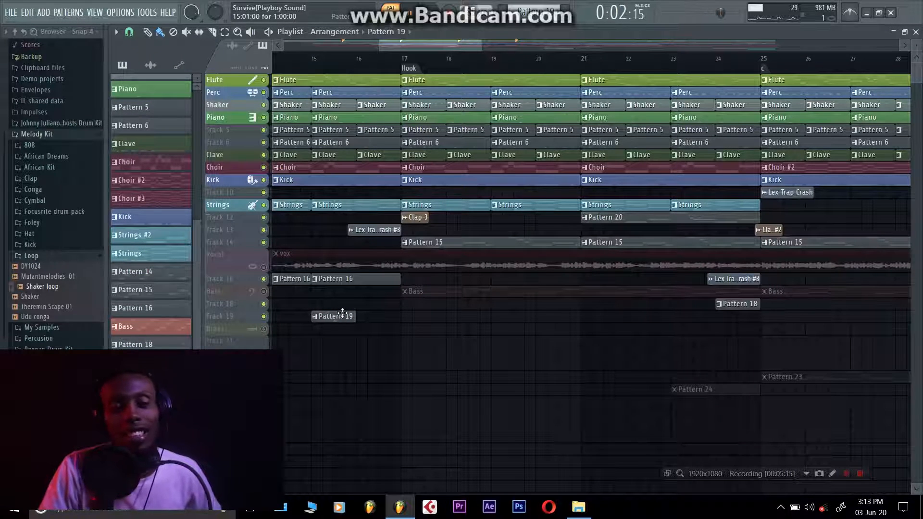
key(space)
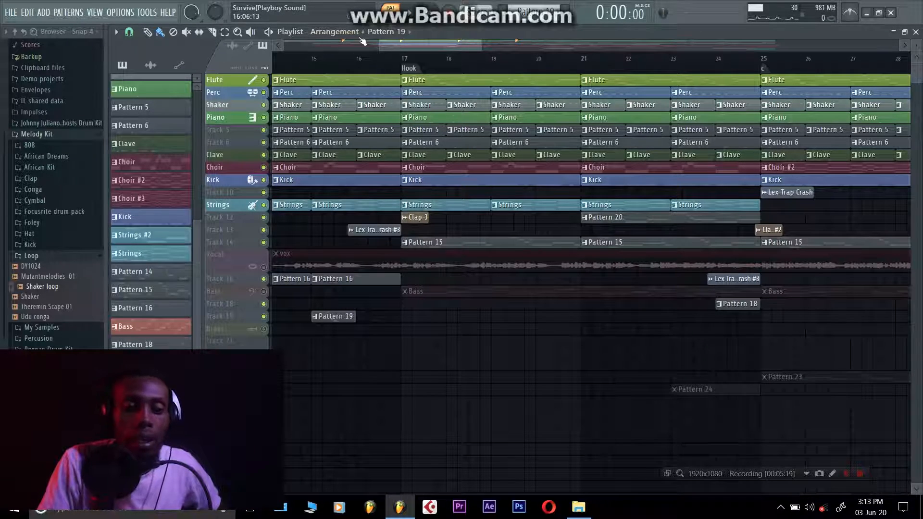
scroll(370, 65, down, 5)
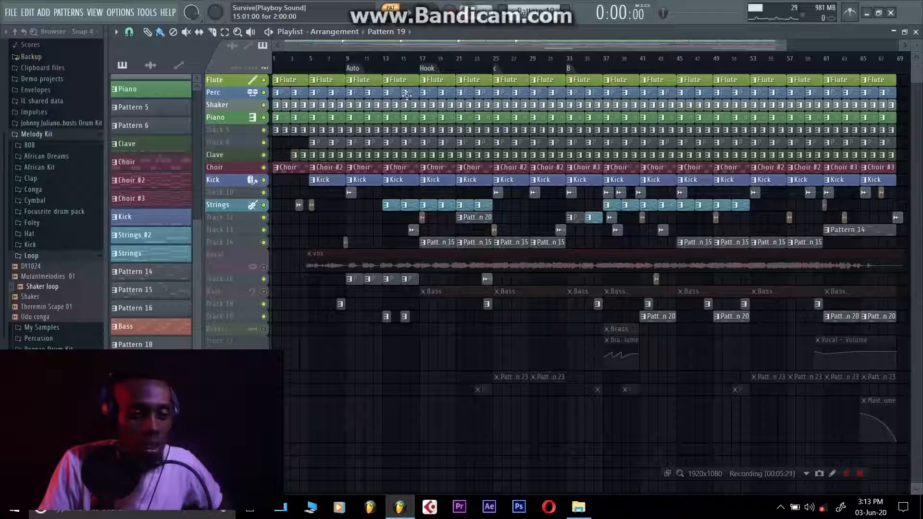
- Play the arrangement from bar 13 in song mode to hear Pattern 19 in the mix
scroll(409, 272, up, 3)
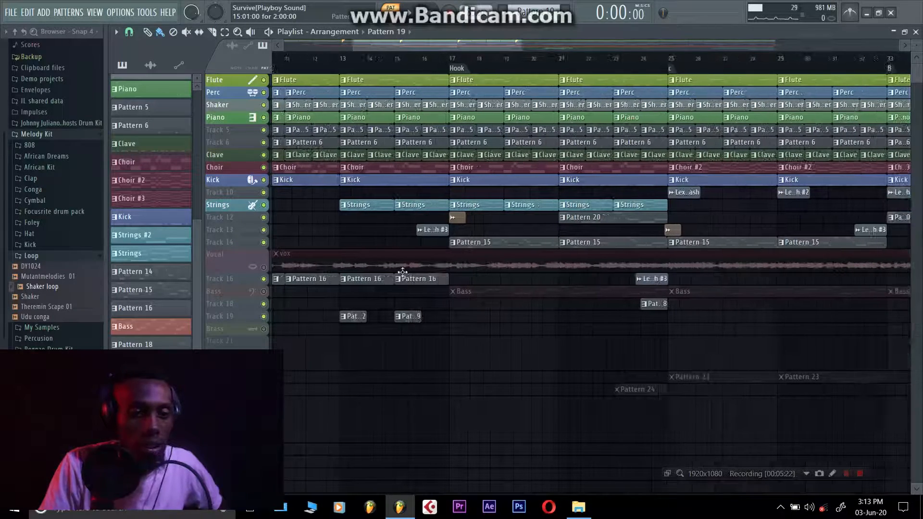
click(347, 60)
key(space)
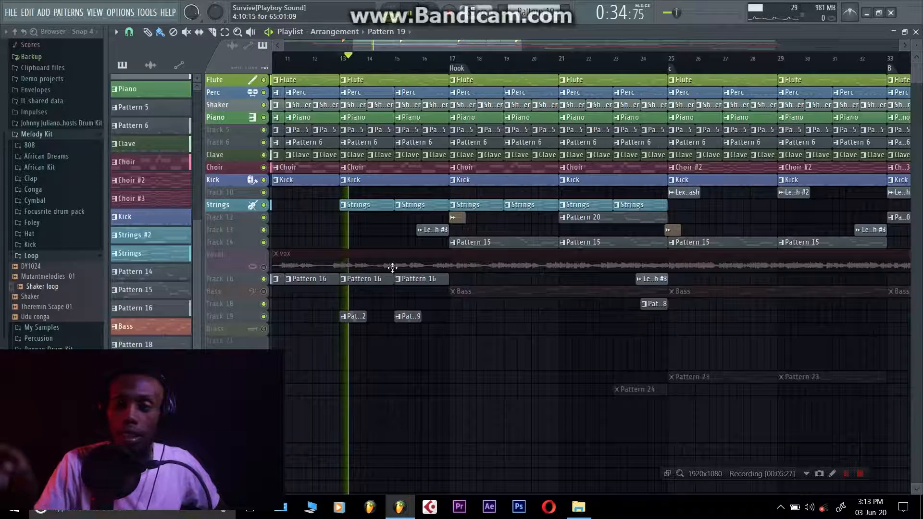
key(space)
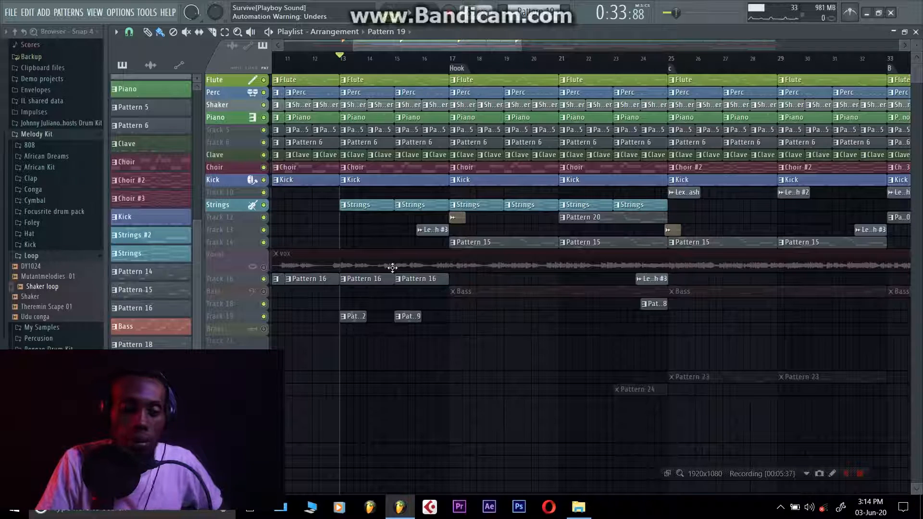
key(space)
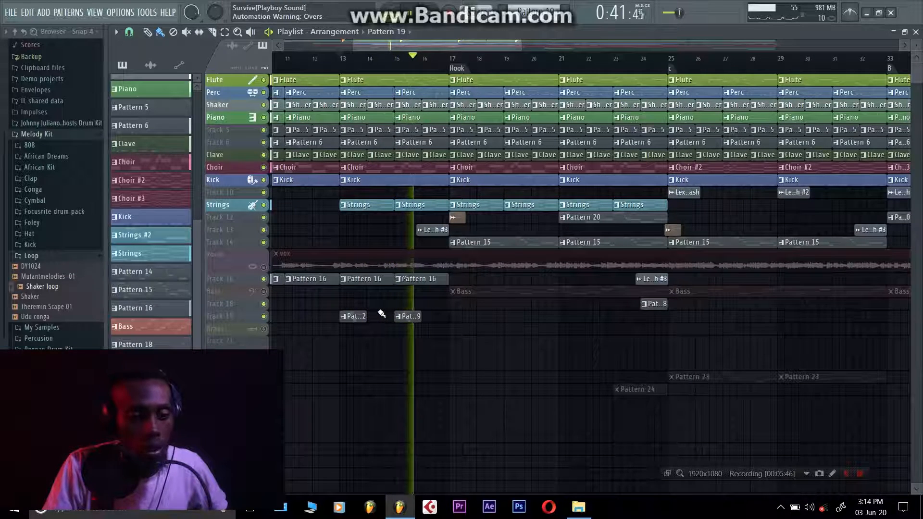
key(space)
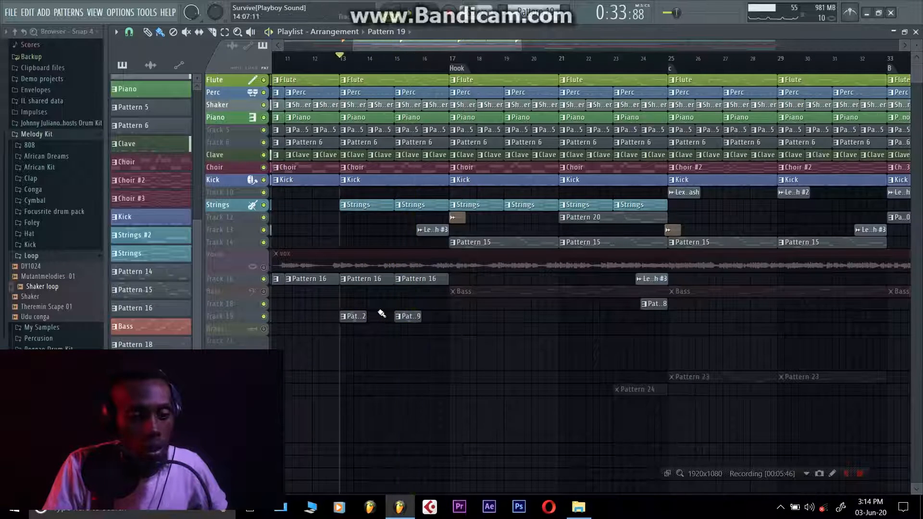
- Unmute the Vocal track in the playlist and the mixer, and play the arrangement from bar 13 with the vox clip
click(263, 268)
key(space)
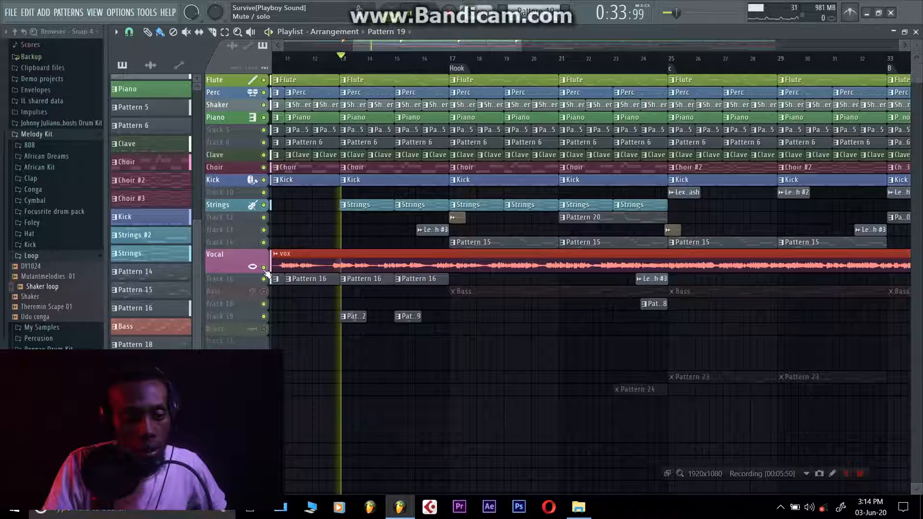
key(space)
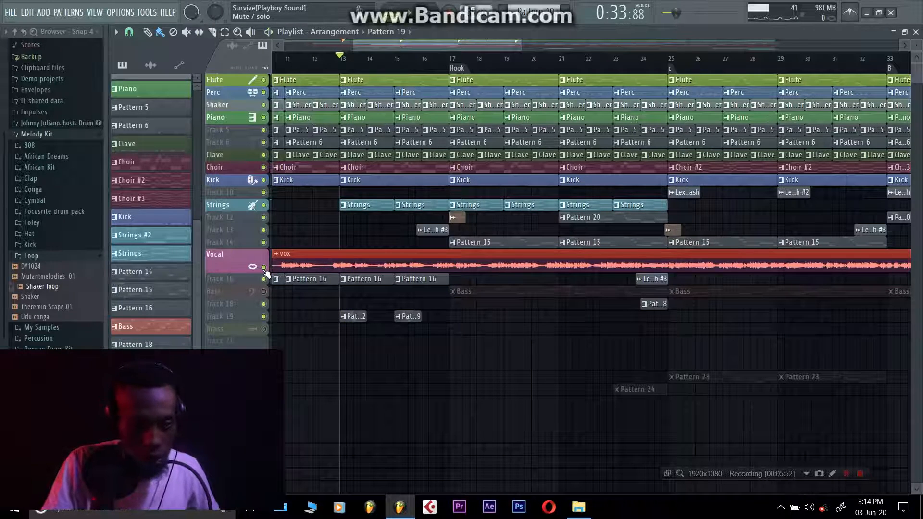
key(F9)
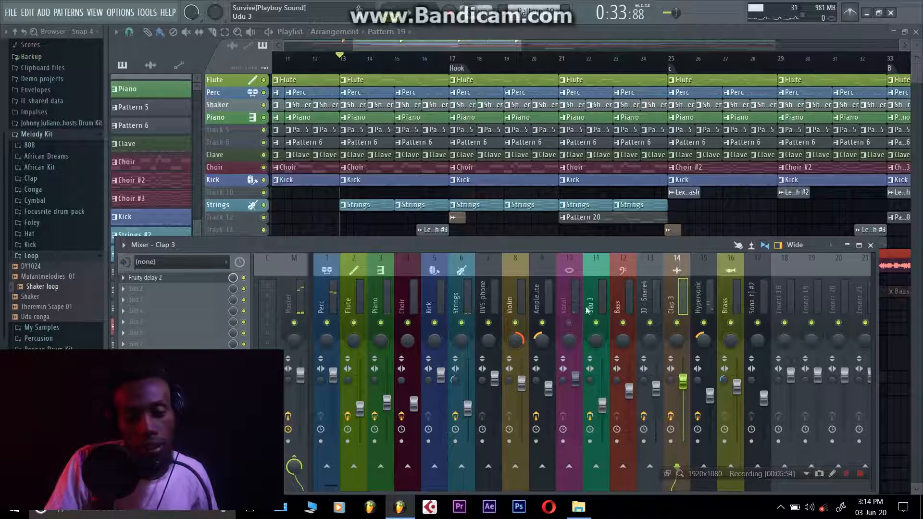
key(space)
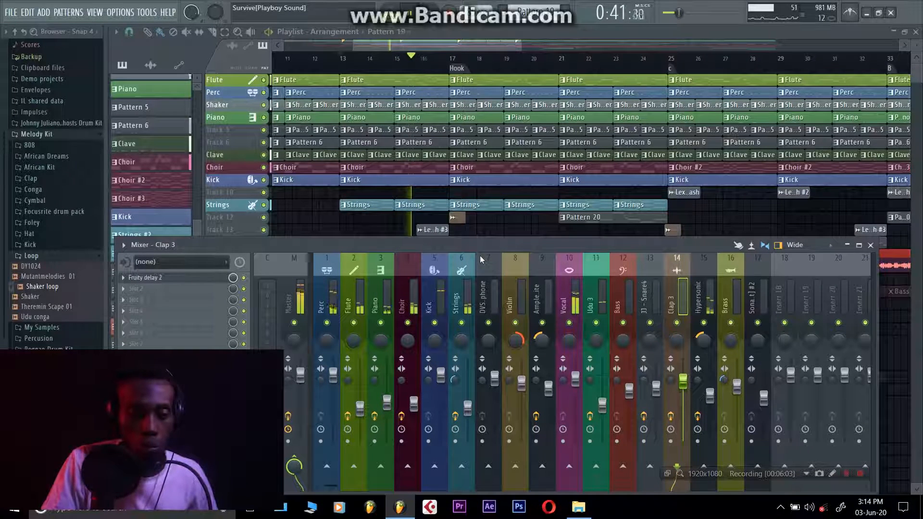
key(space)
key(space)
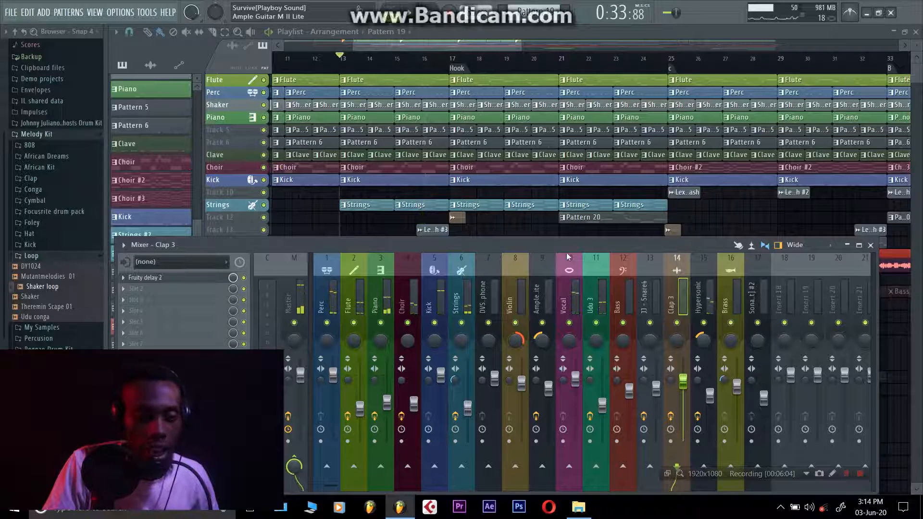
click(418, 44)
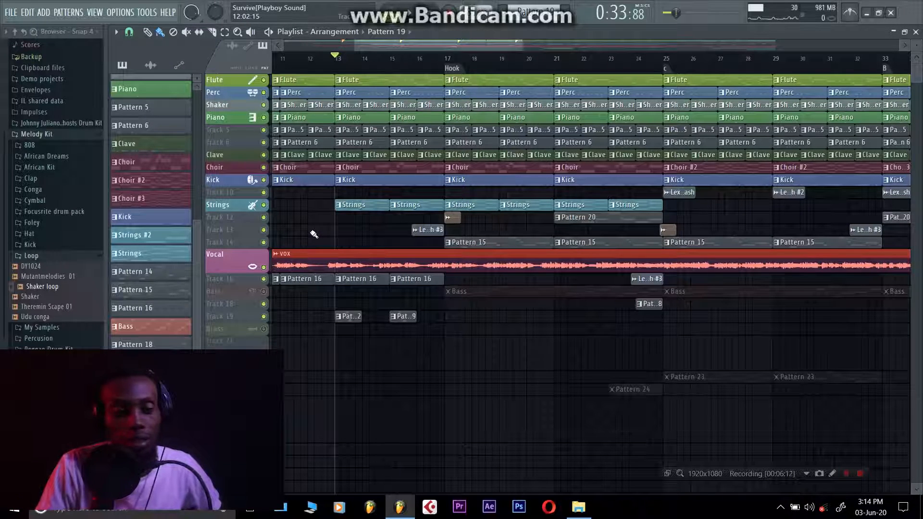
drag(454, 47, 456, 47)
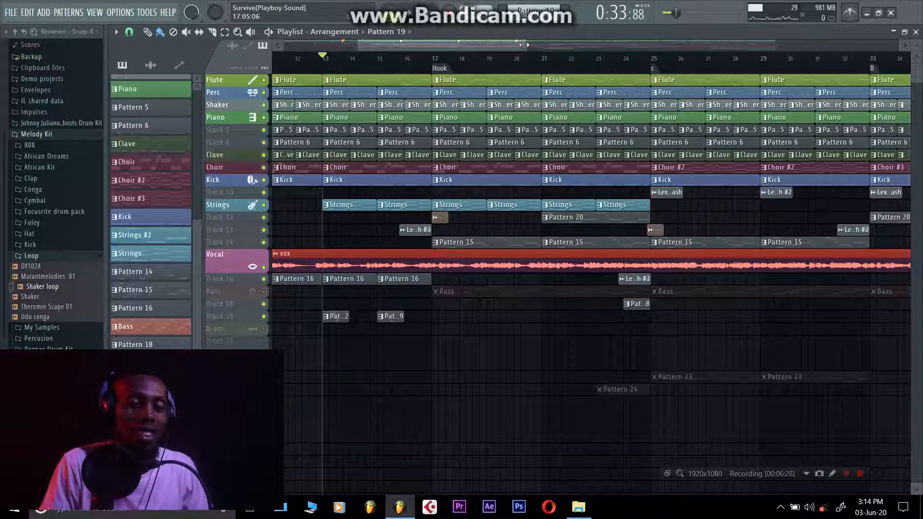
drag(525, 45, 570, 44)
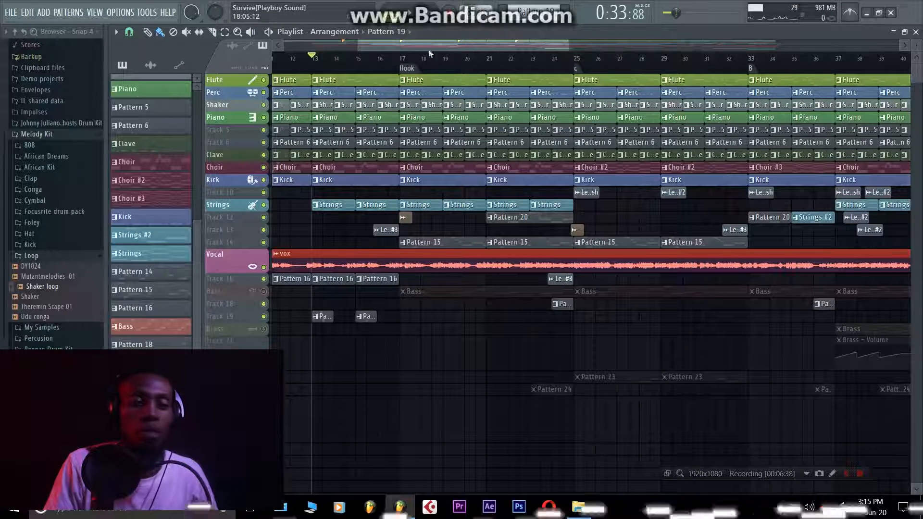
drag(570, 45, 611, 46)
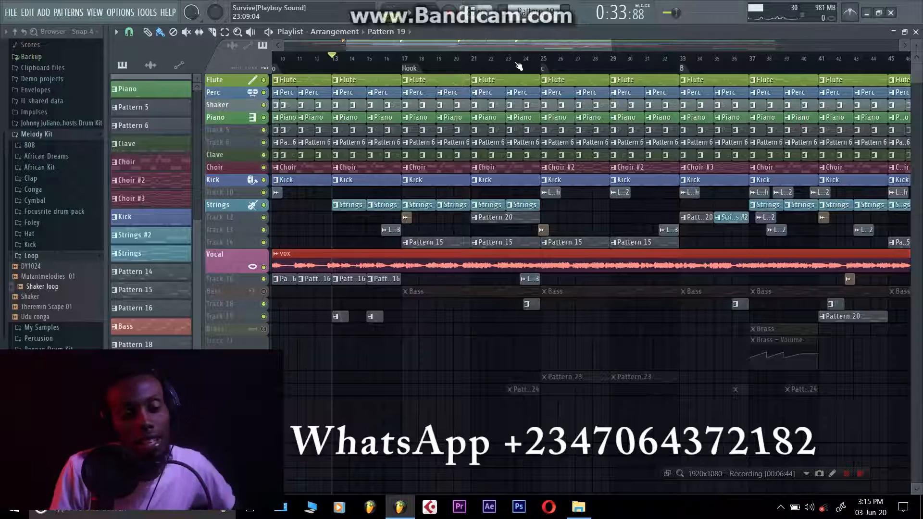
- Enable the Bass track and play the arrangement from bar 16 into the Hook
scroll(388, 258, up, 8)
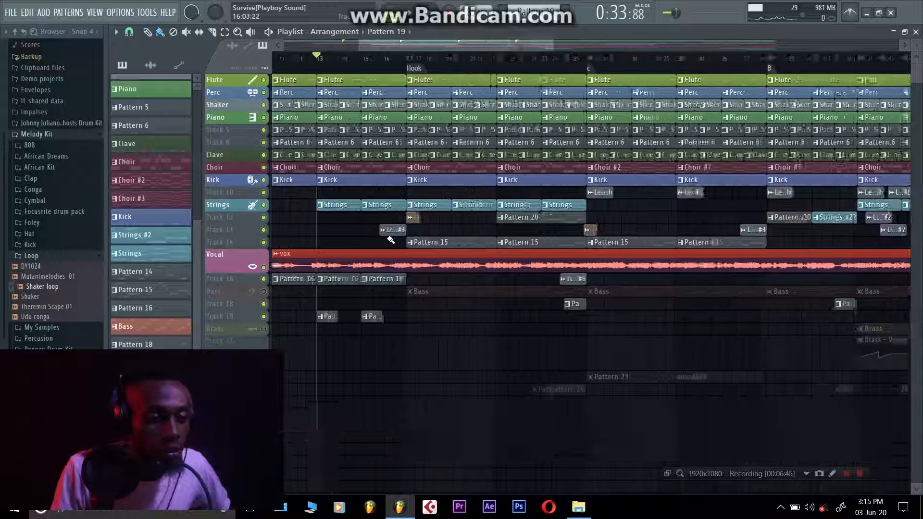
key(space)
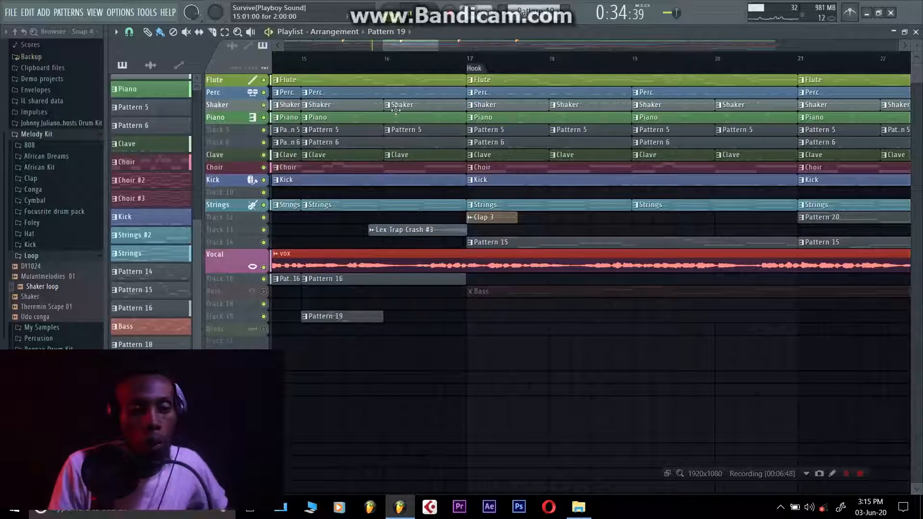
key(space)
click(387, 62)
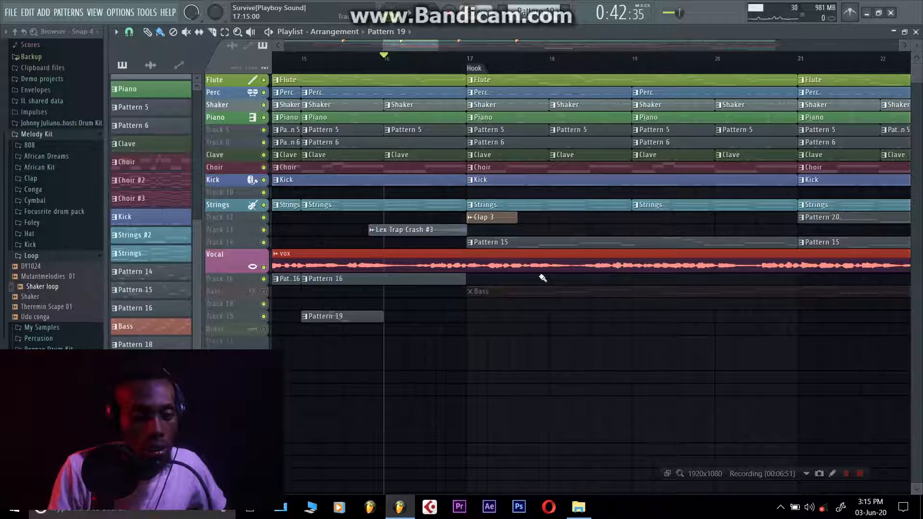
click(264, 291)
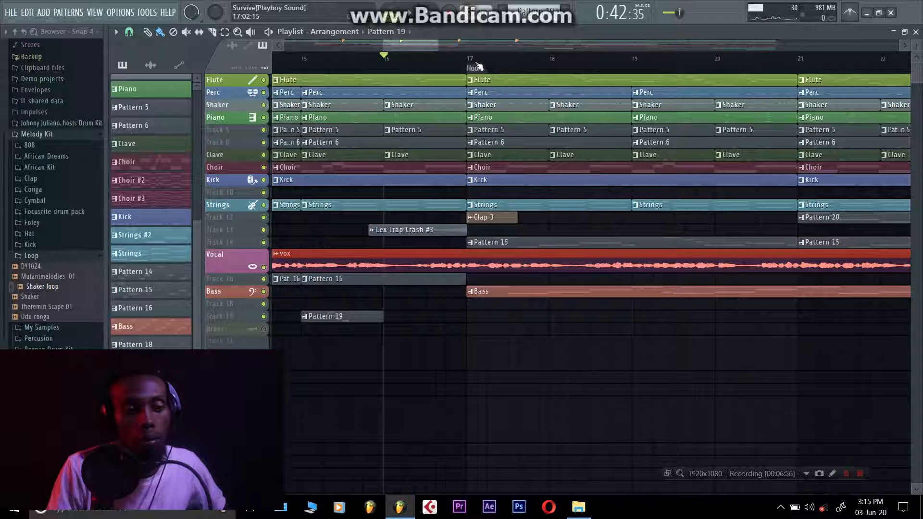
key(space)
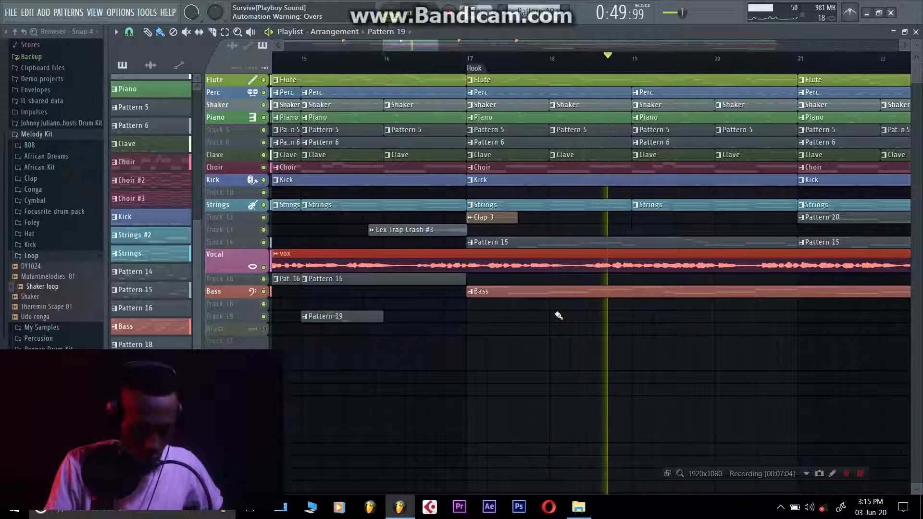
scroll(558, 316, down, 5)
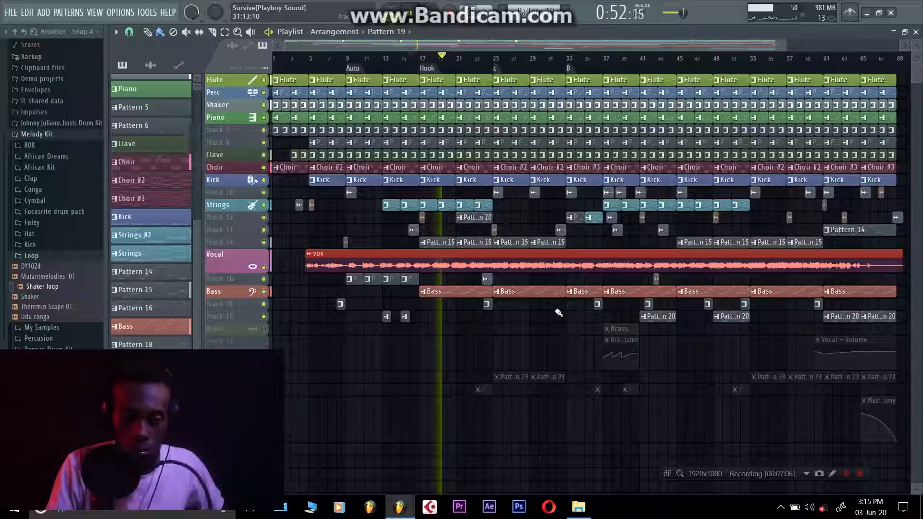
key(space)
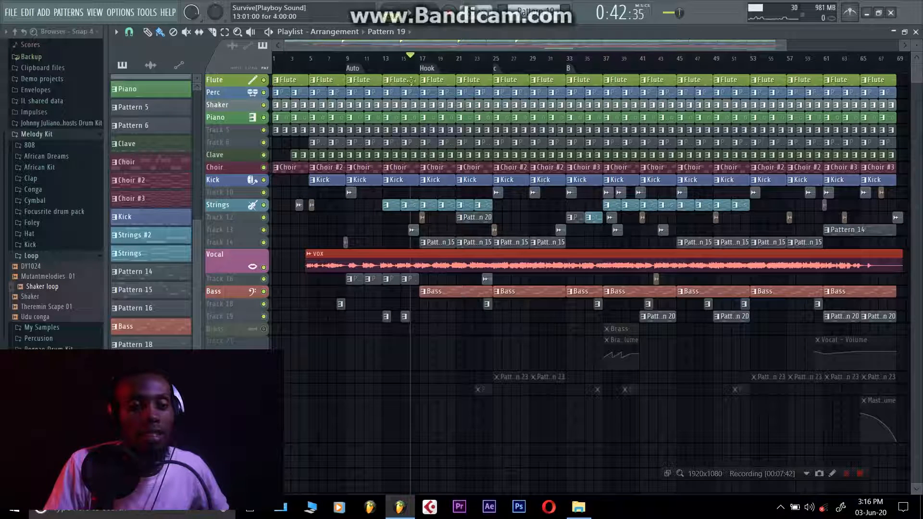
- Select the Bass pattern from the clip at bar 17 and play it on its own in pattern mode
key(space)
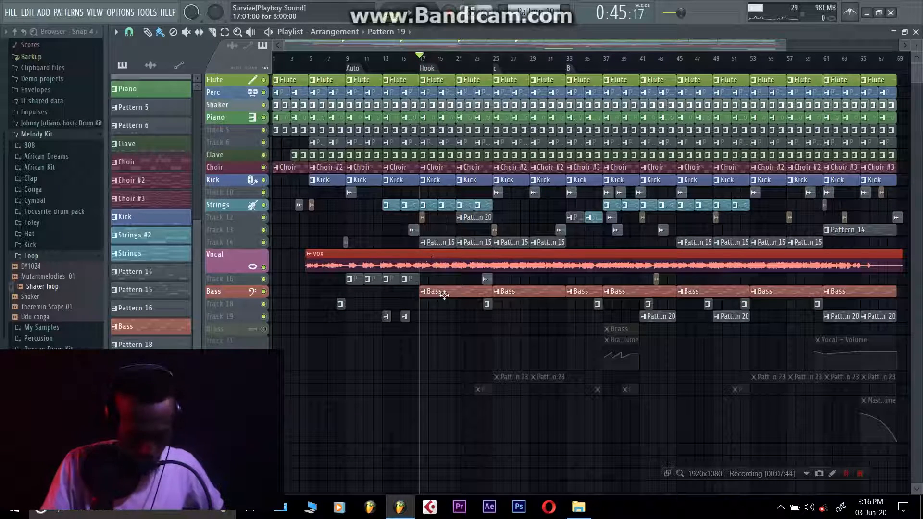
click(445, 295)
key(l)
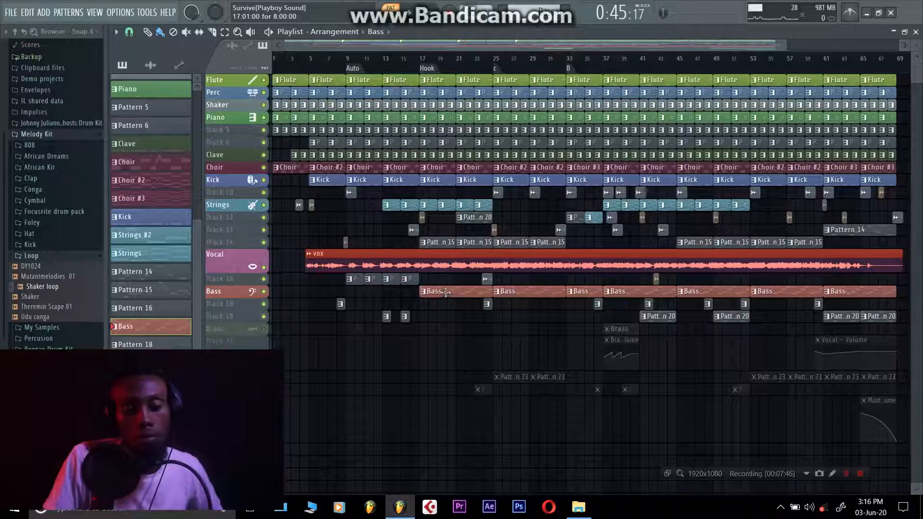
key(space)
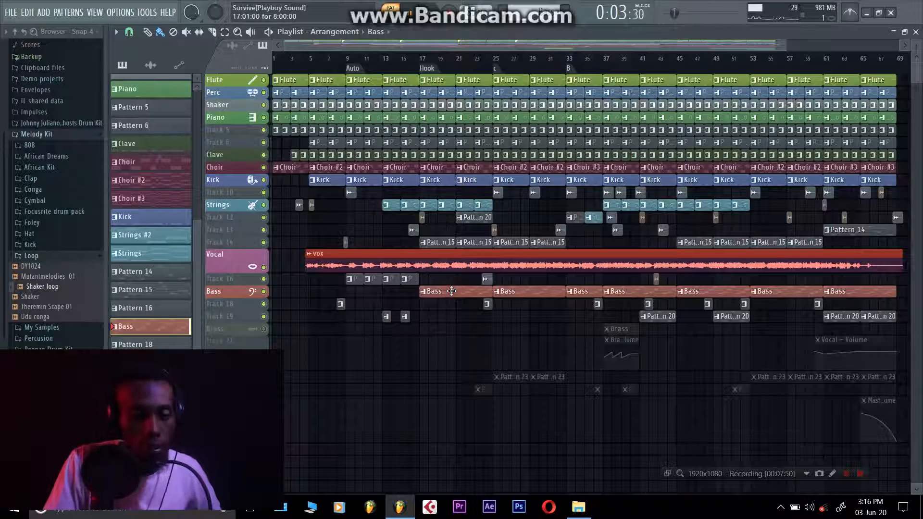
- Stop playback and view the Bass channel's Hypersonic instrument with its Sub Bass patch, closing the instrument and the channel rack again
key(F6)
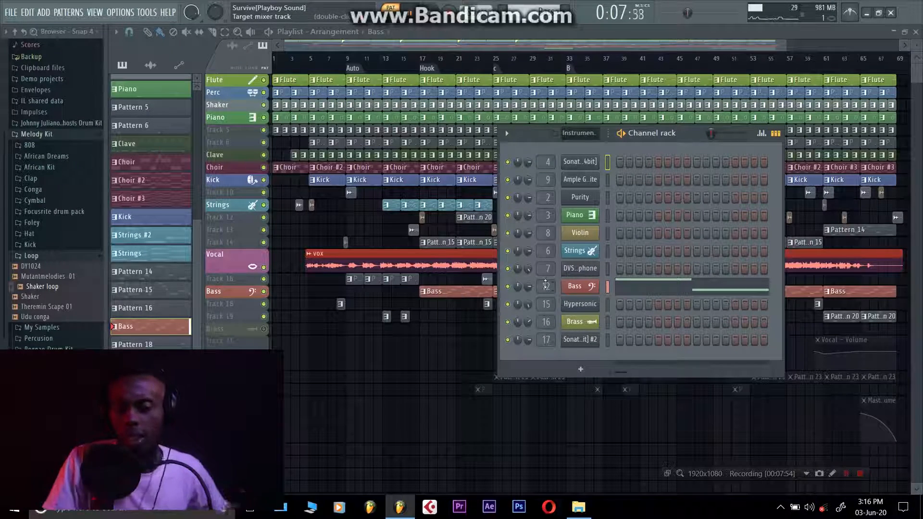
key(space)
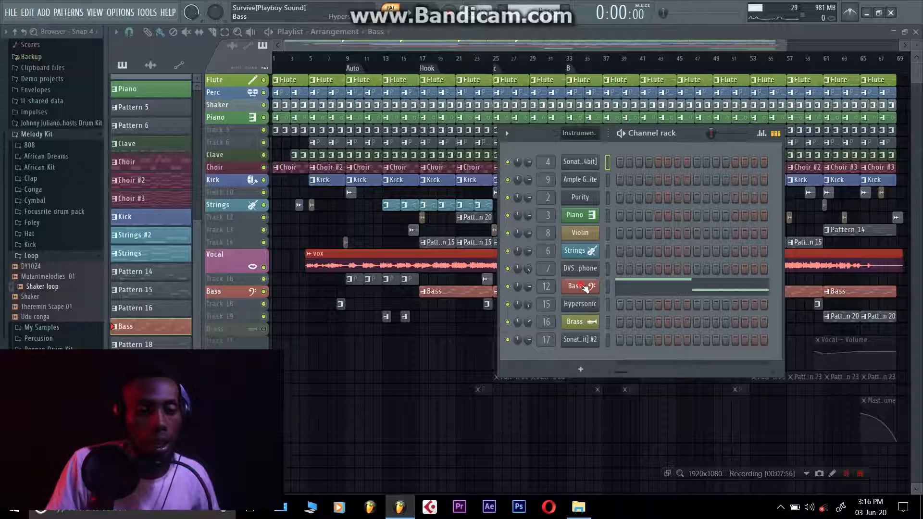
click(583, 287)
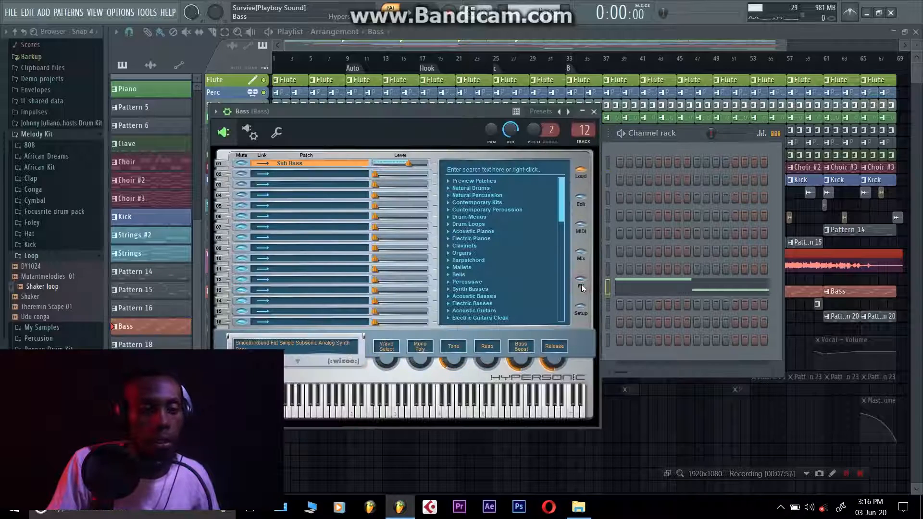
click(595, 112)
key(F6)
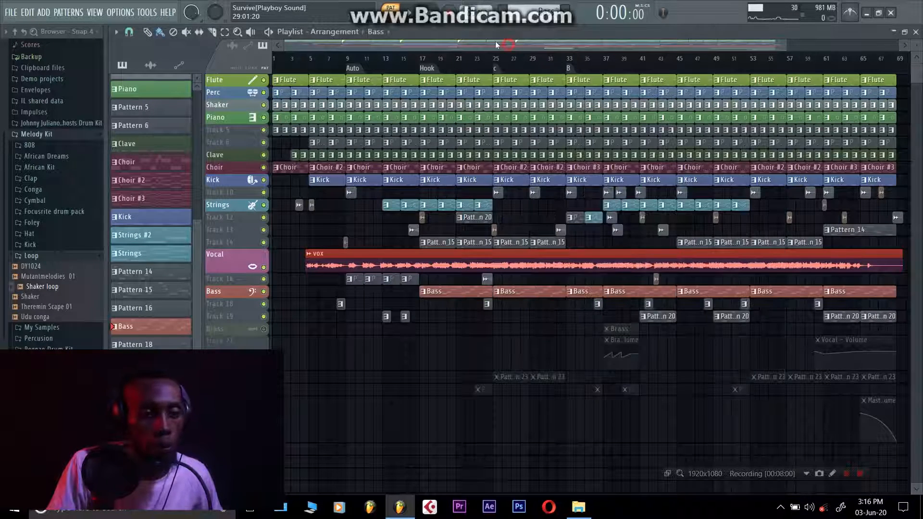
- Play the arrangement in song mode from the Hook marker at bar 17
scroll(430, 295, up, 10)
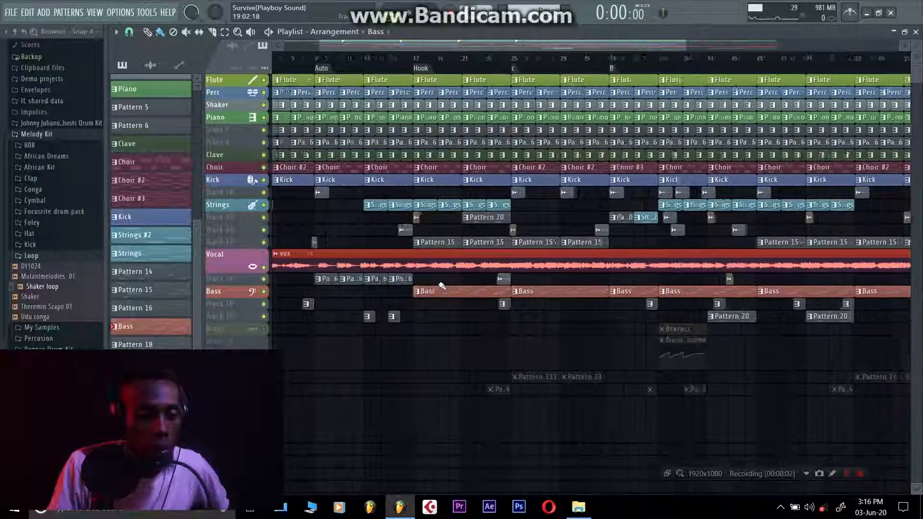
scroll(476, 272, down, 1)
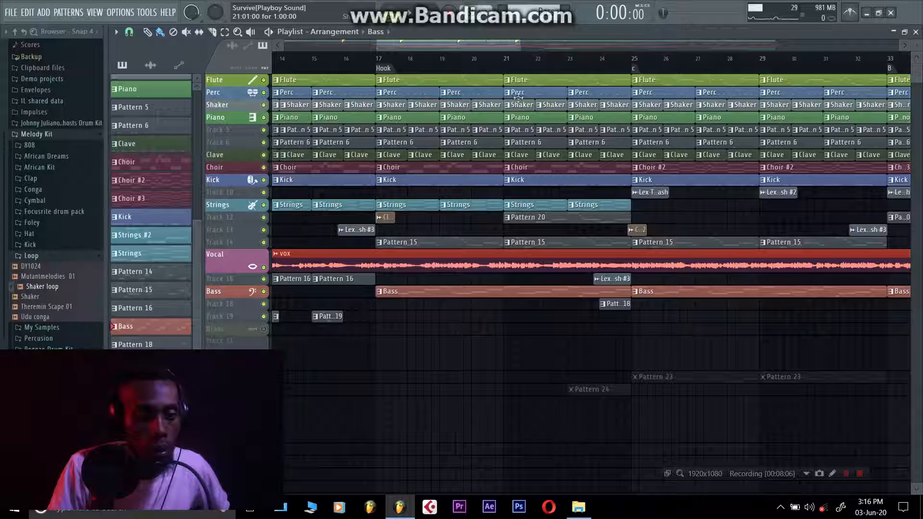
click(505, 56)
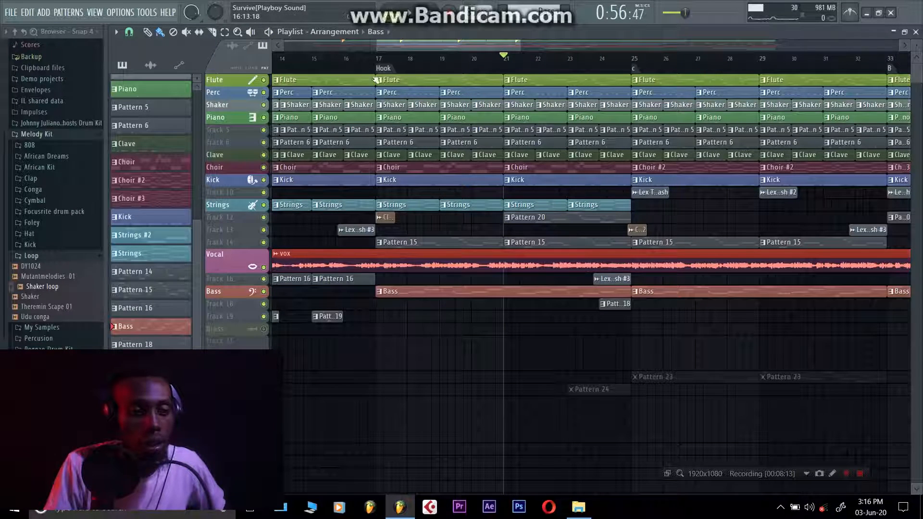
click(383, 69)
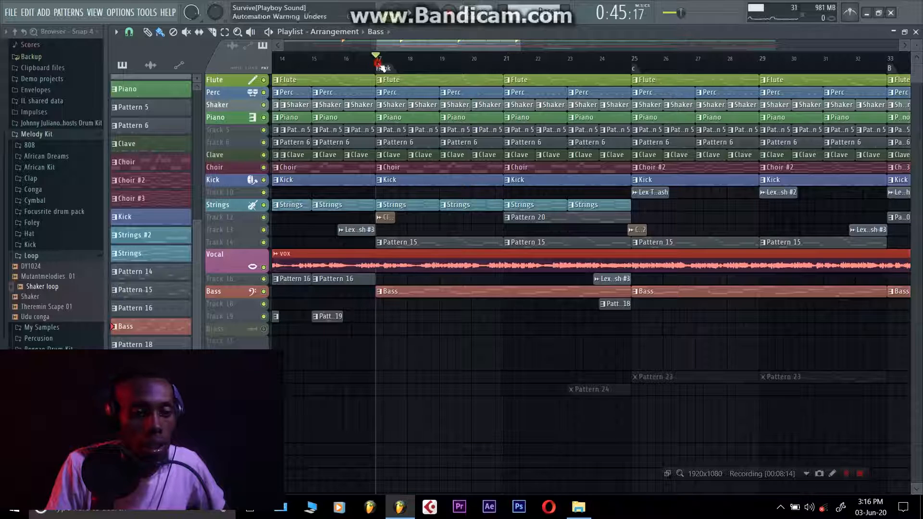
key(space)
- Select Pattern 15 from the clip at bar 17 and open its Ample Guitar M II Lite instrument from the channel rack
click(401, 242)
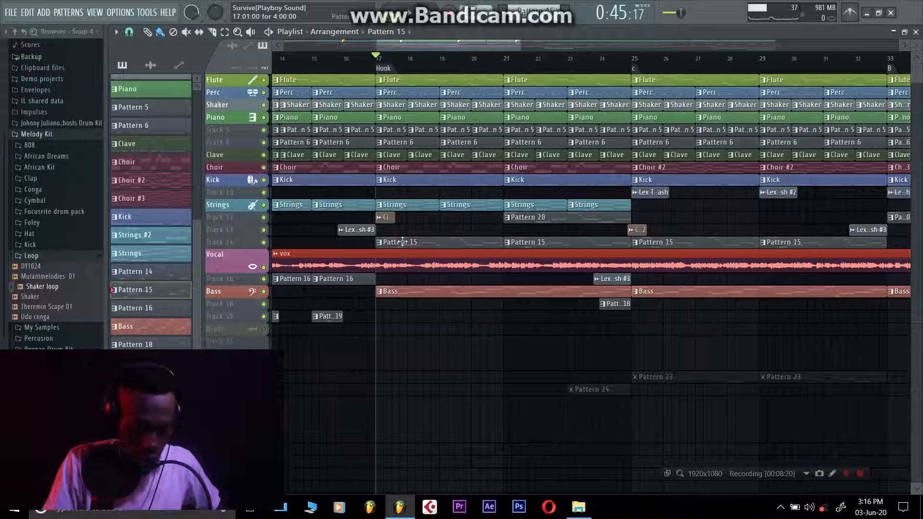
double_click(405, 242)
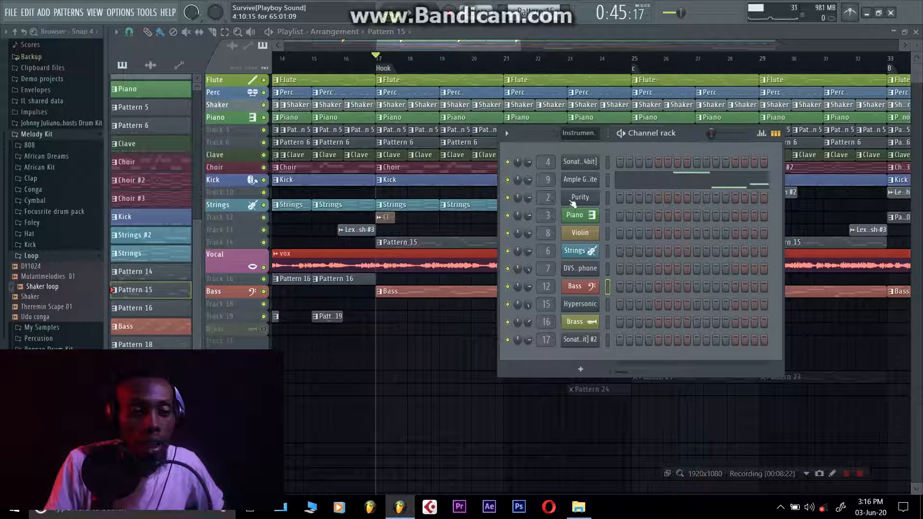
click(581, 179)
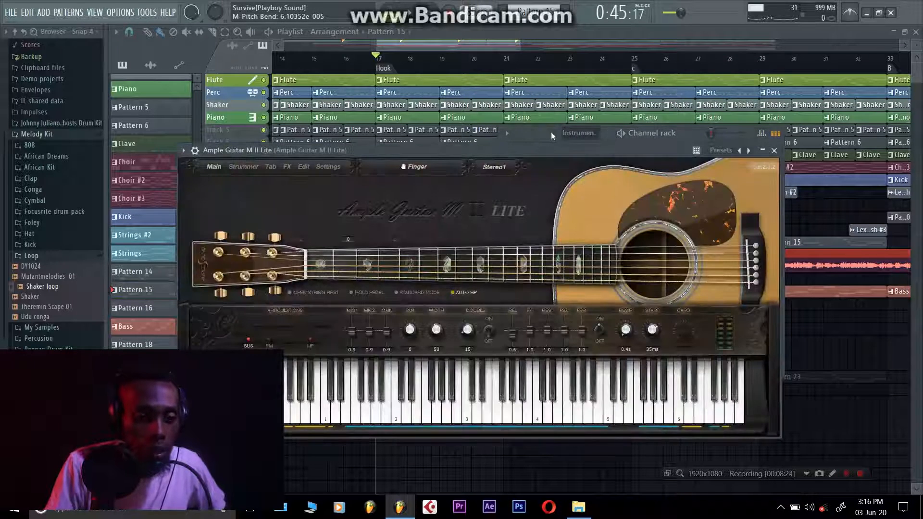
- Audition a few notes on the Ample Guitar M II Lite keyboard and close the instrument
drag(515, 152, 504, 138)
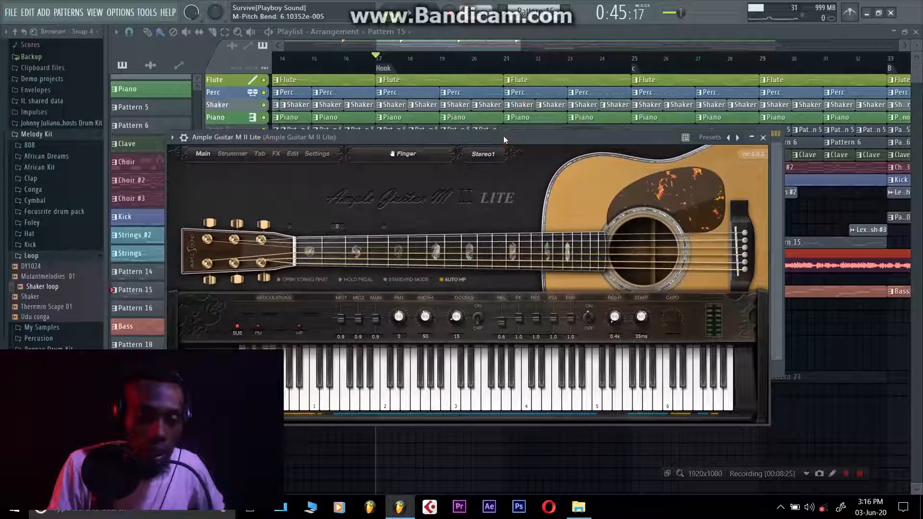
click(532, 396)
click(556, 397)
click(518, 397)
click(599, 397)
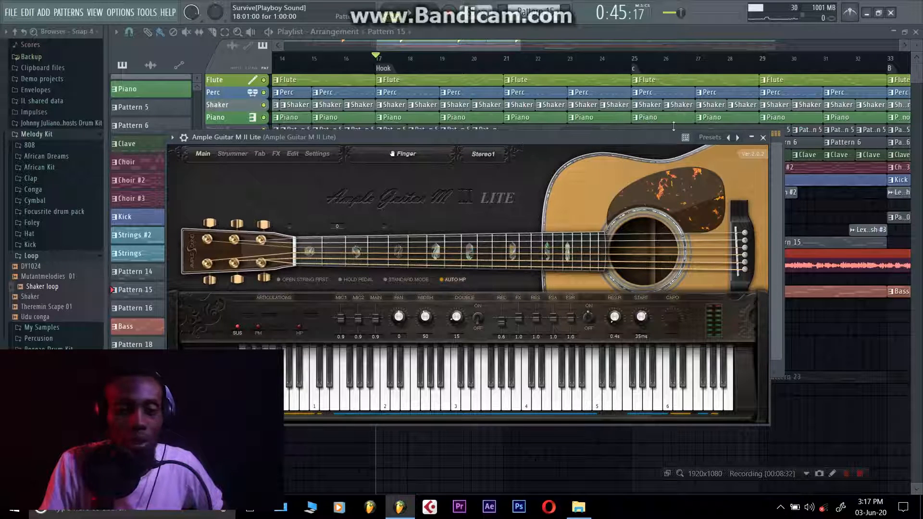
click(764, 138)
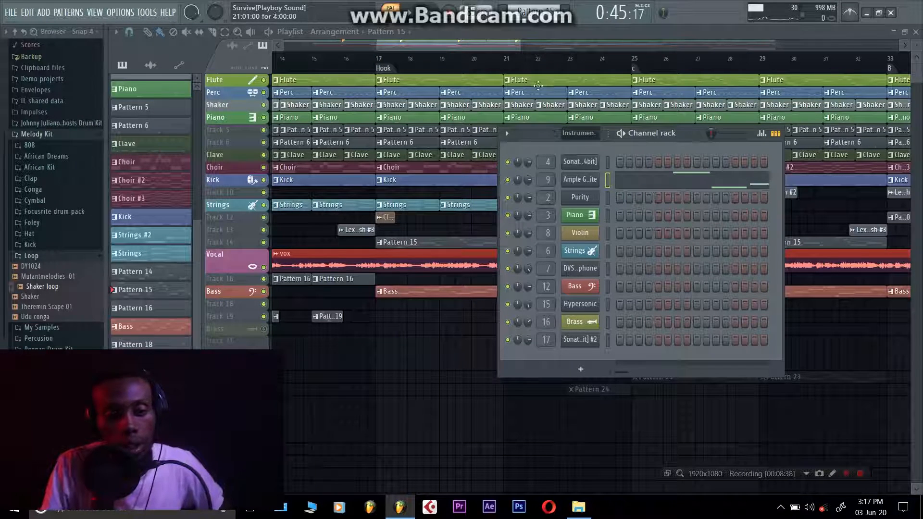
- Play Pattern 15 on its own in pattern mode, and the arrangement in song mode from the Hook marker at bar 17
key(space)
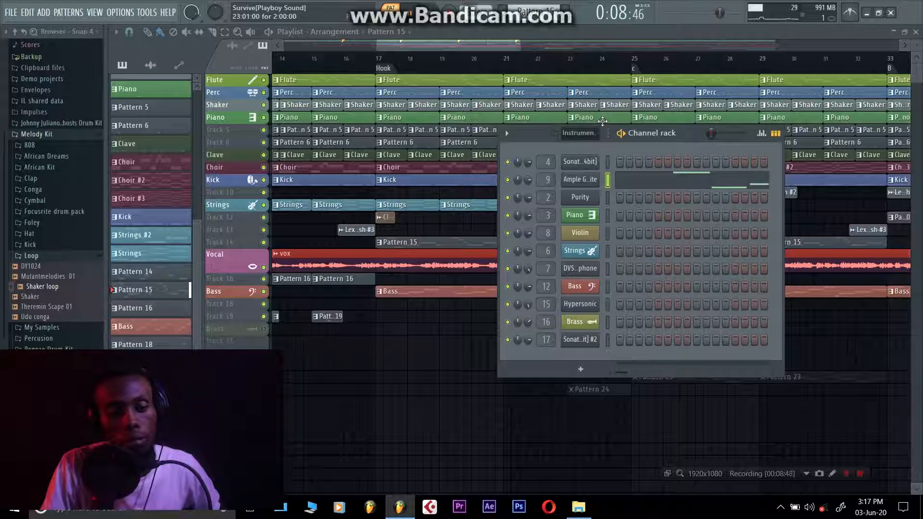
key(space)
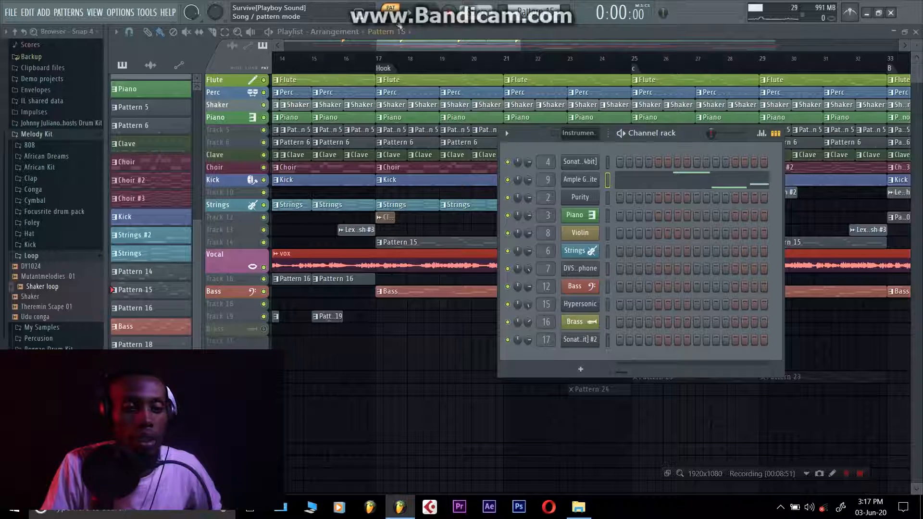
click(388, 63)
key(space)
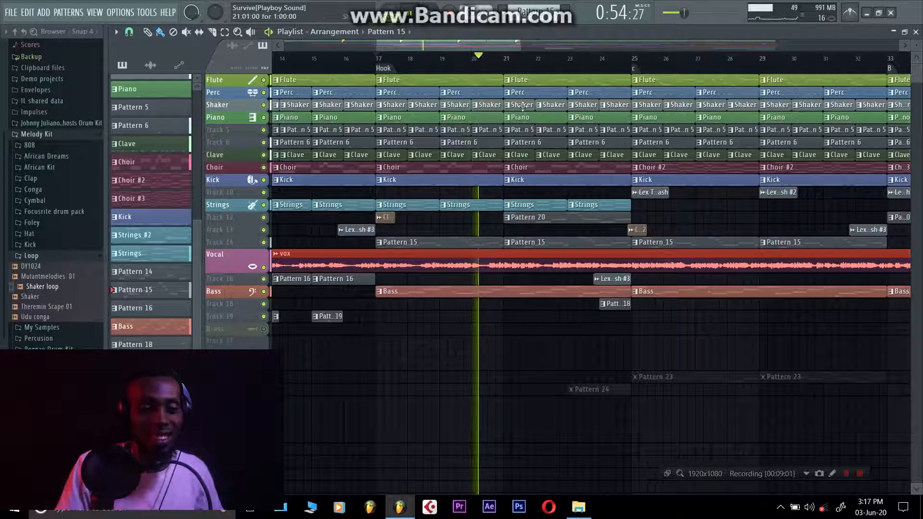
key(space)
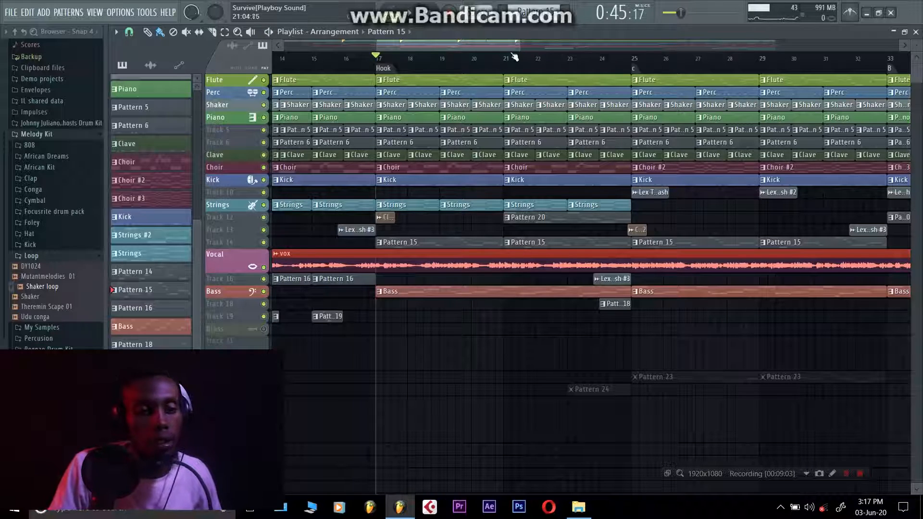
- Set the playback position to bar 21 and view the Violin channel's instrument behind the Pattern 20 clip, closing it again
click(516, 51)
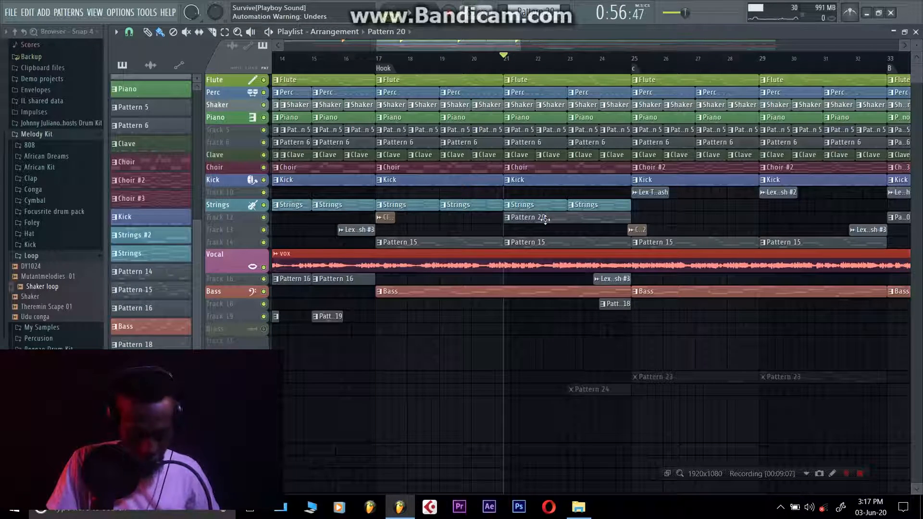
double_click(545, 220)
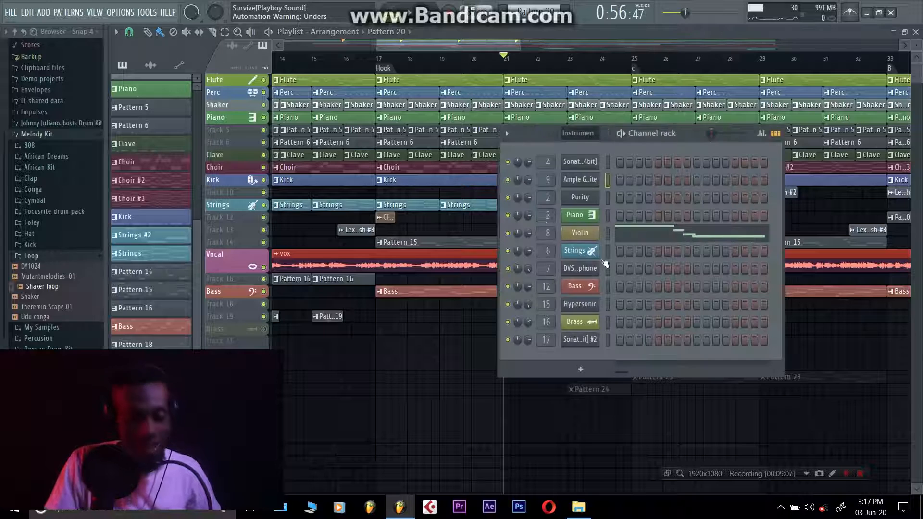
click(580, 233)
click(524, 152)
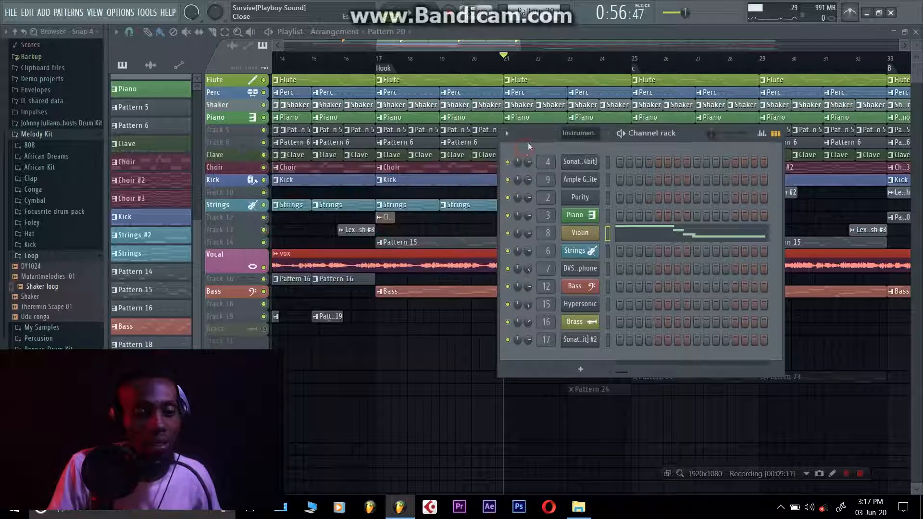
click(490, 50)
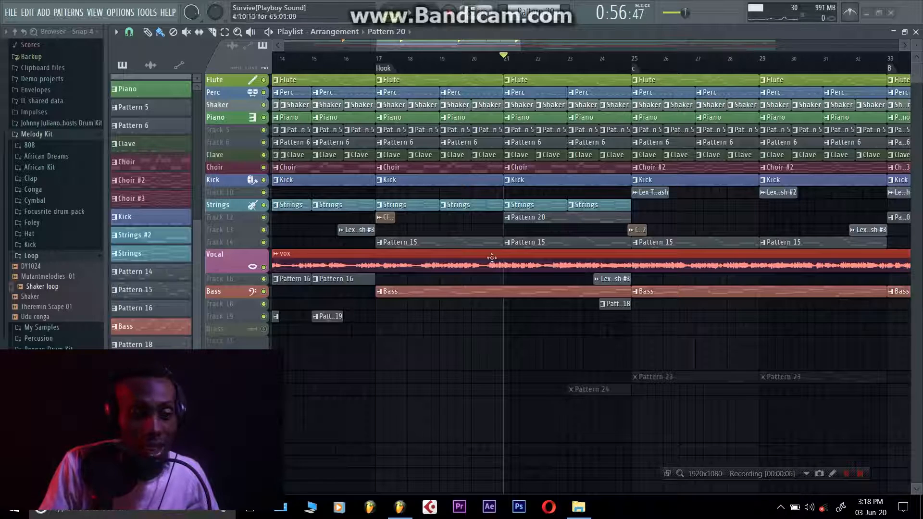
- Play Pattern 20 on its own in pattern mode, and the arrangement in song mode from bar 21
click(518, 235)
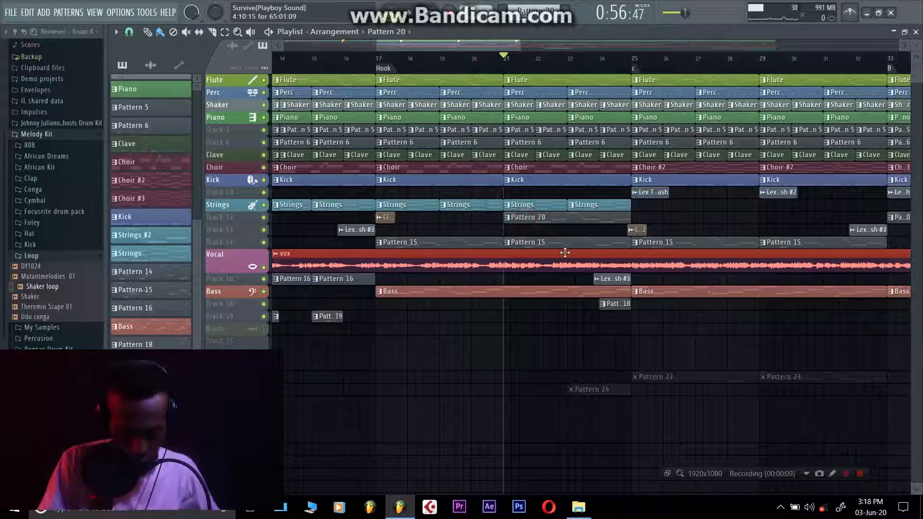
key(space)
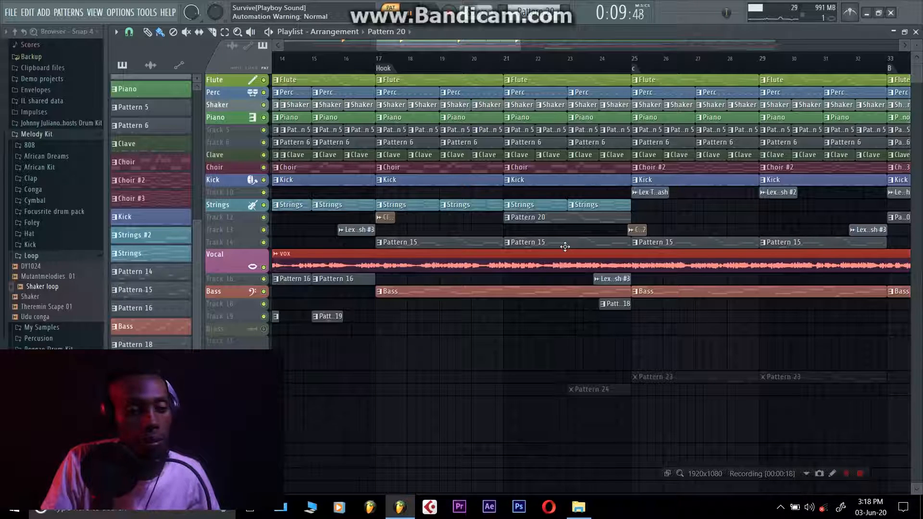
key(space)
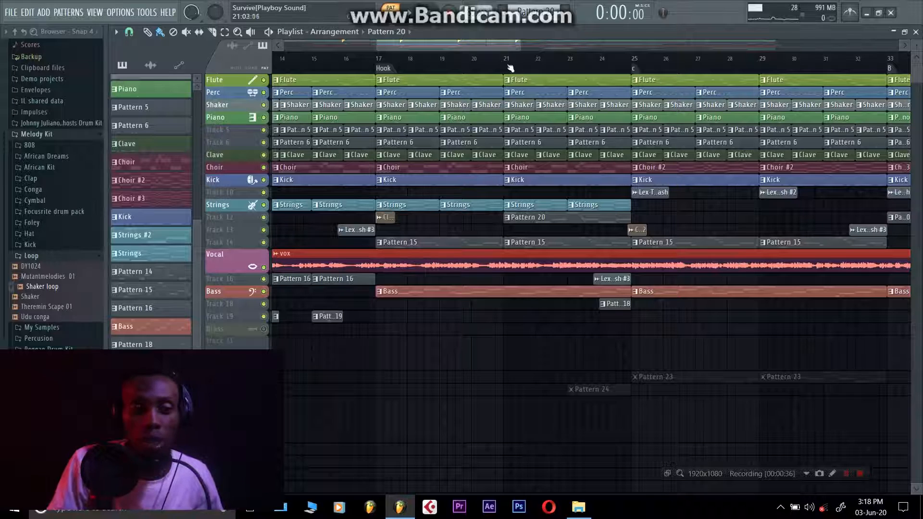
click(509, 66)
key(space)
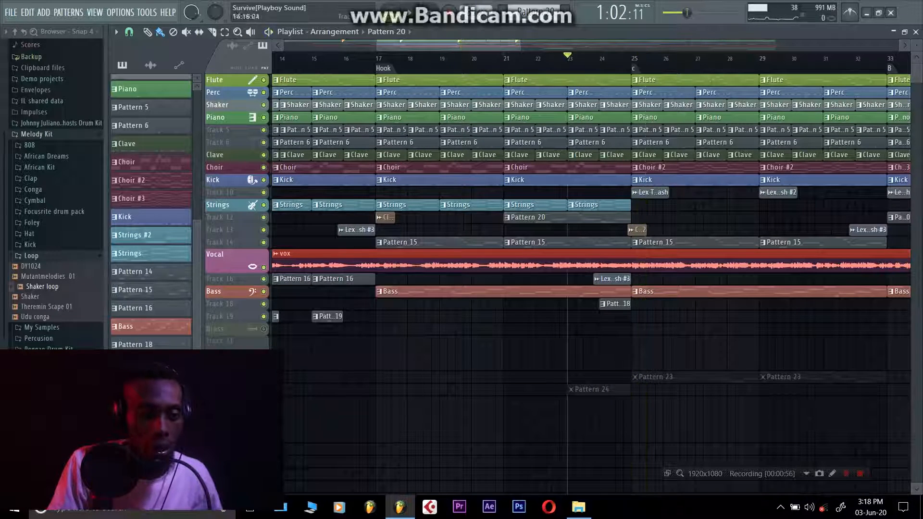
- Unmute the Pattern 24 clip at bar 23 and play the arrangement from there
click(584, 389)
key(space)
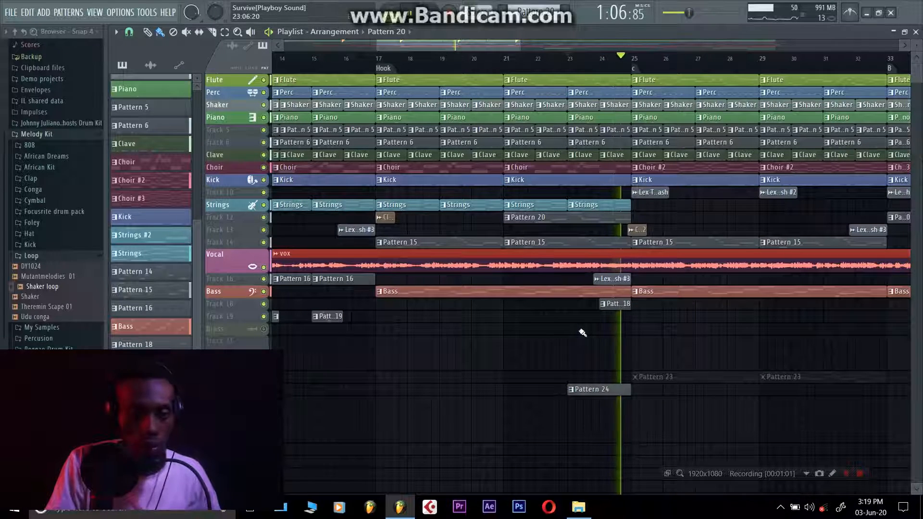
key(space)
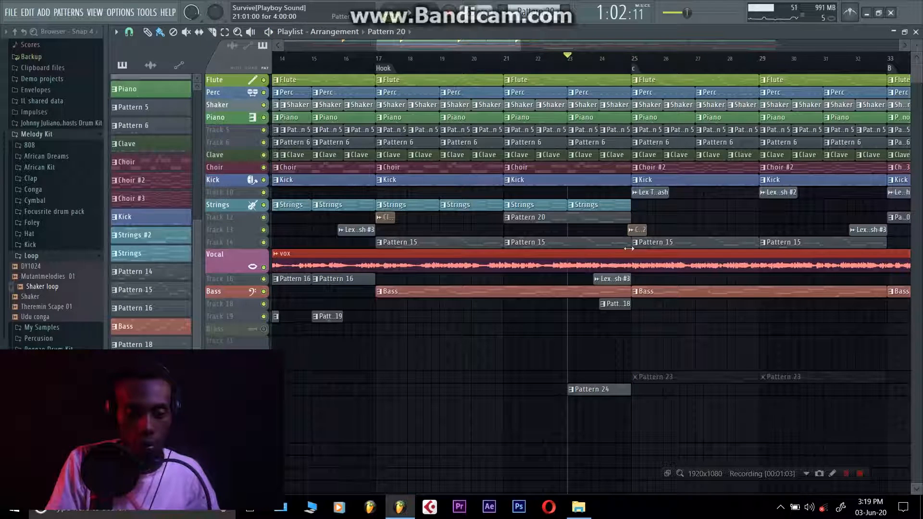
- Play the arrangement from the c marker at bar 25 and stop playback
drag(521, 42, 537, 43)
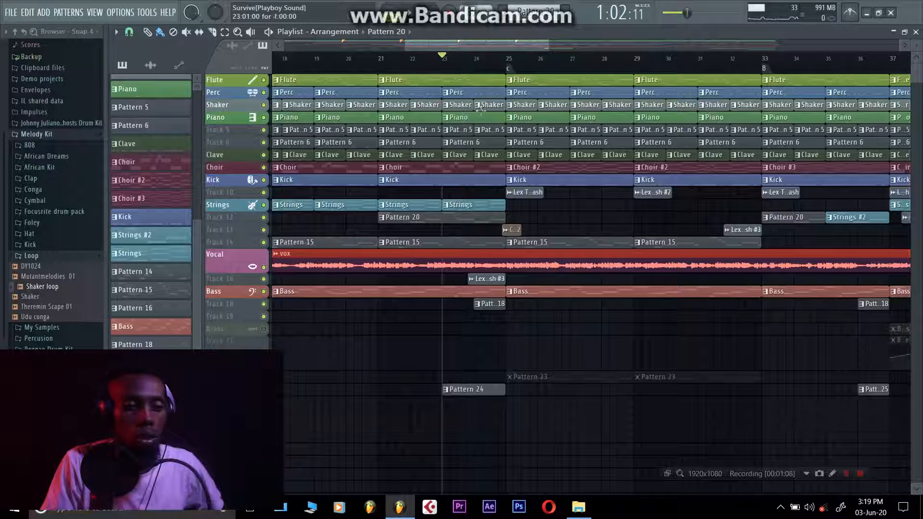
click(512, 65)
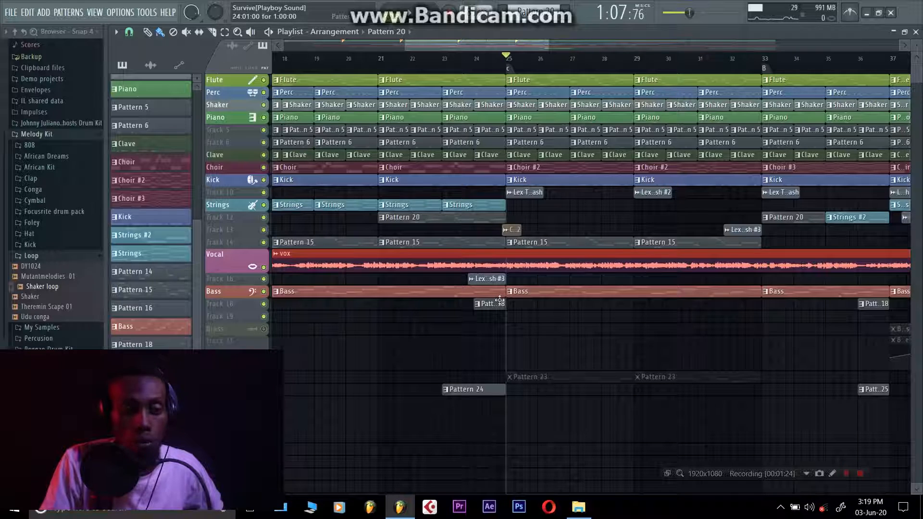
key(space)
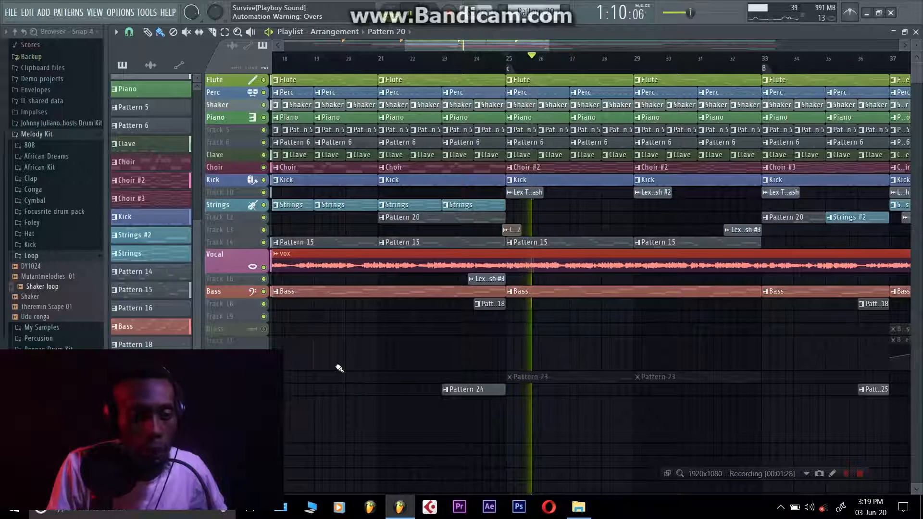
key(space)
- Play the arrangement from bar 25 with the mixer open, mute the Vocal mixer track and close the mixer
key(F9)
key(space)
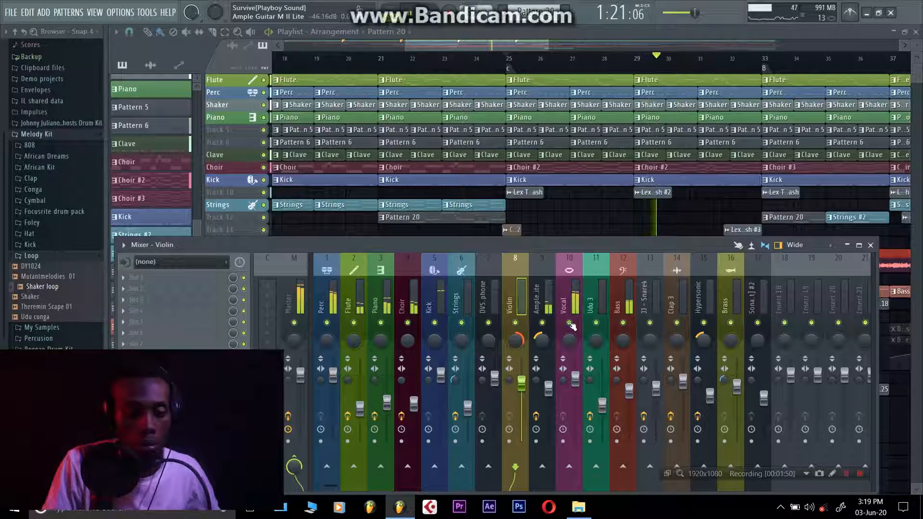
key(space)
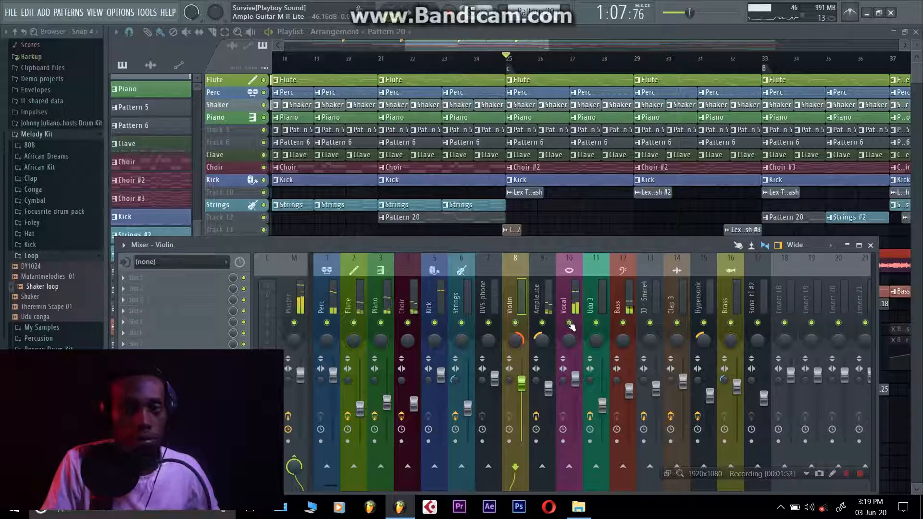
click(570, 322)
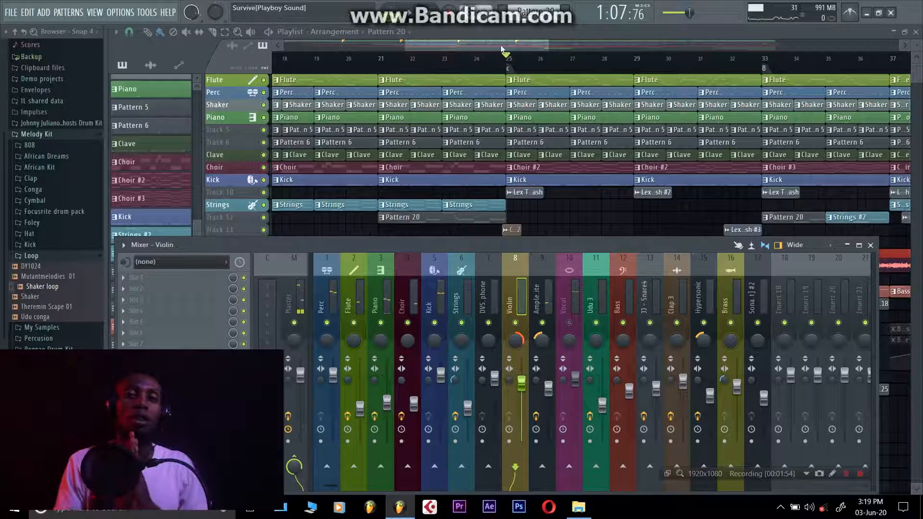
key(F9)
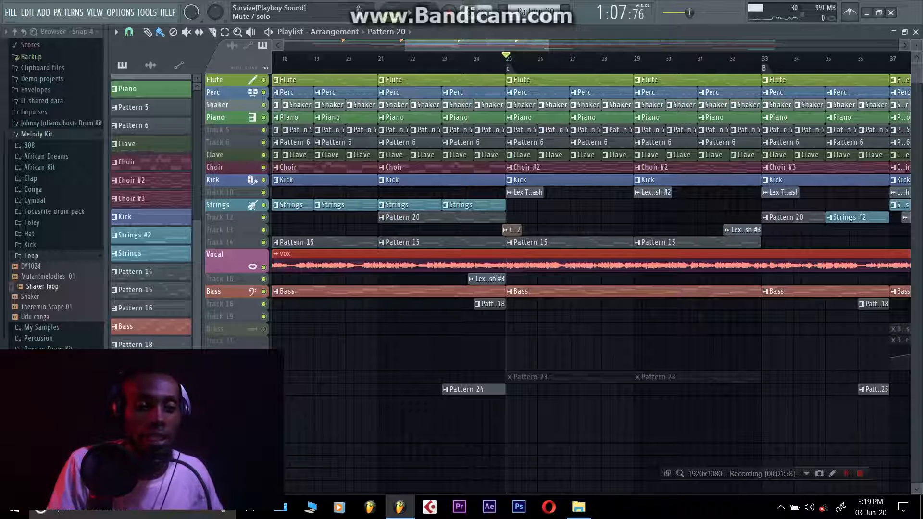
- Unmute the two Pattern 23 clips at bars 25 and 29 and play the pattern on its own in pattern mode
click(510, 378)
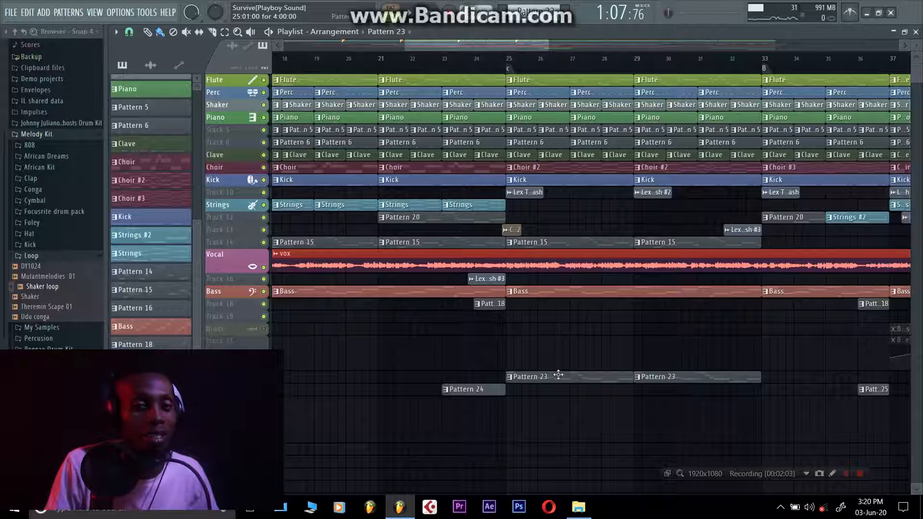
key(l)
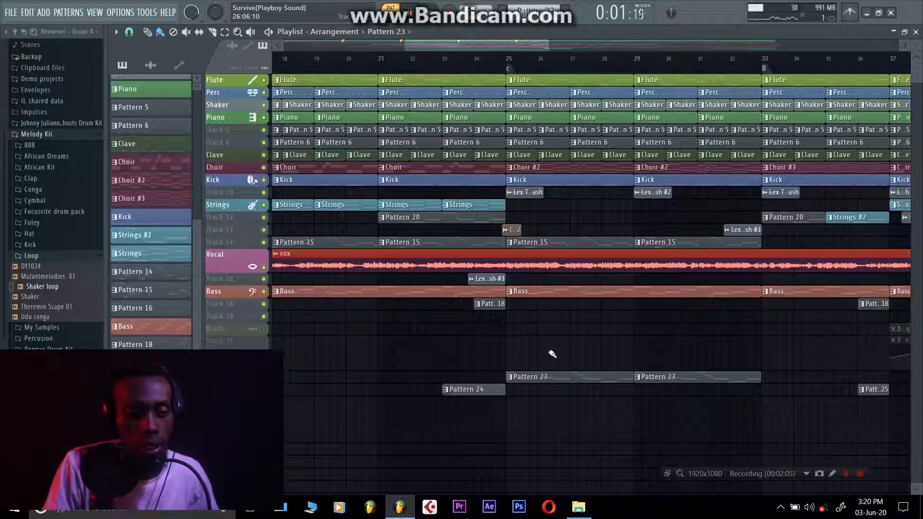
- View the Sonatina Orchestra [64bit] #2 instrument behind Pattern 23, audition a note on it, and close the instrument and the channel rack
double_click(561, 378)
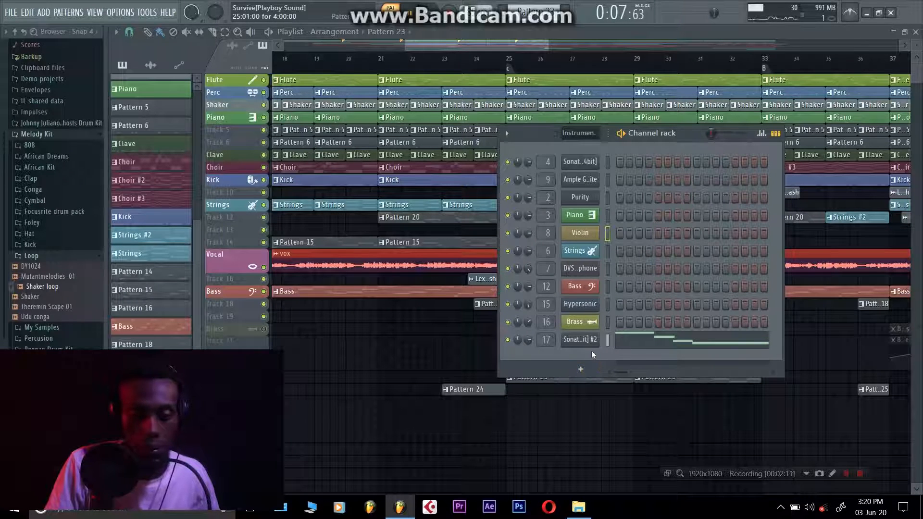
click(580, 340)
key(space)
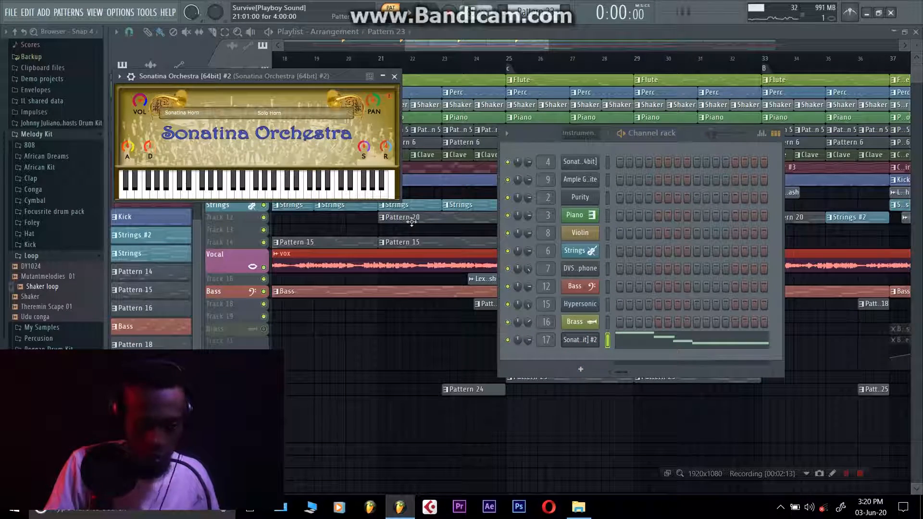
click(327, 180)
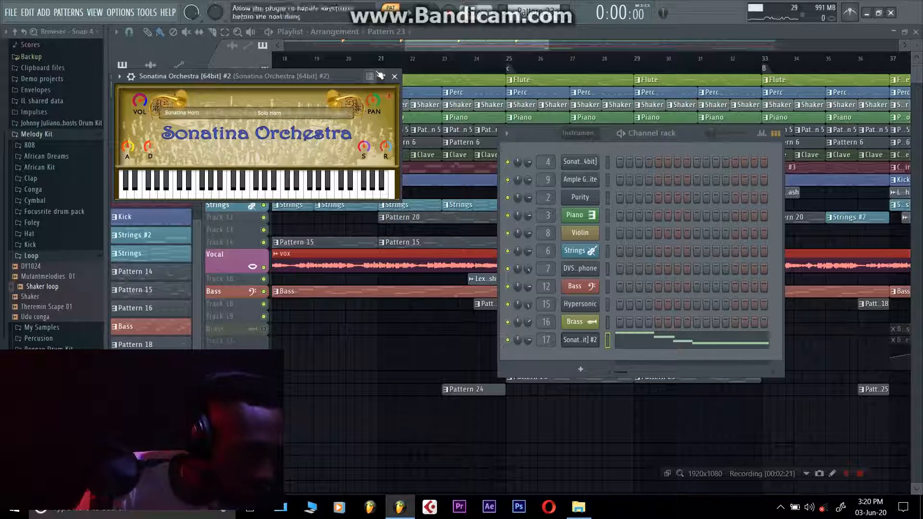
click(394, 77)
key(F6)
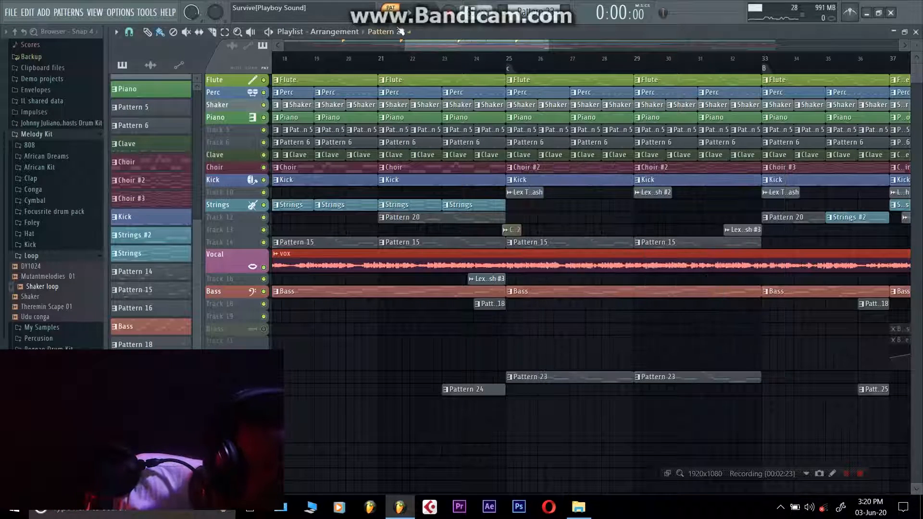
- Play the arrangement in song mode from the c marker at bar 25 with the Pattern 23 clips enabled
click(511, 62)
key(space)
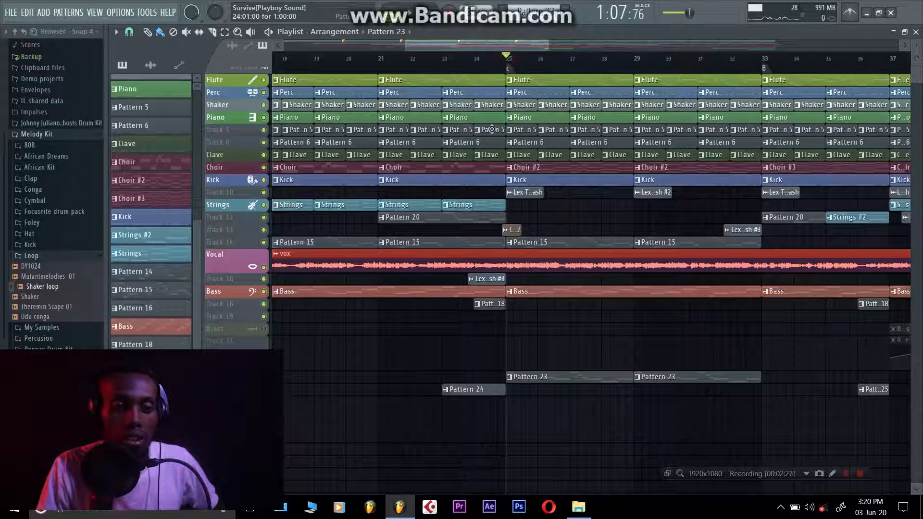
drag(524, 51, 573, 57)
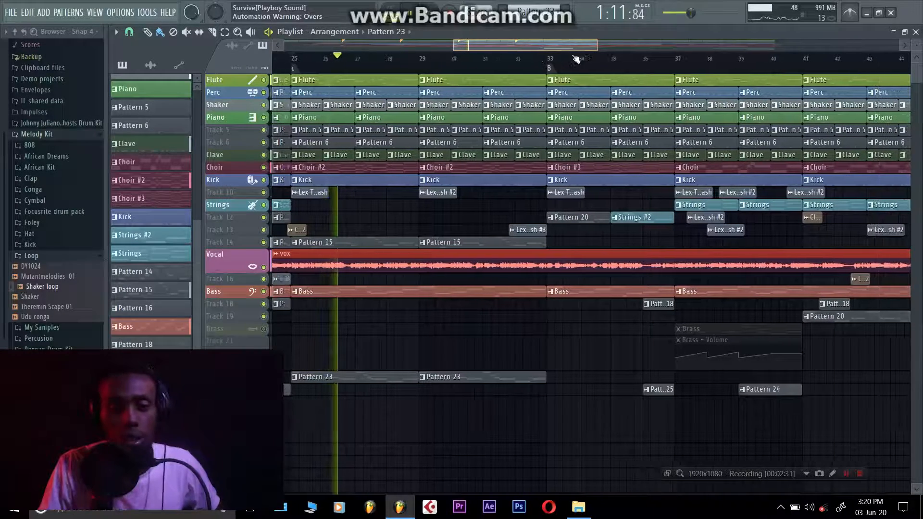
key(space)
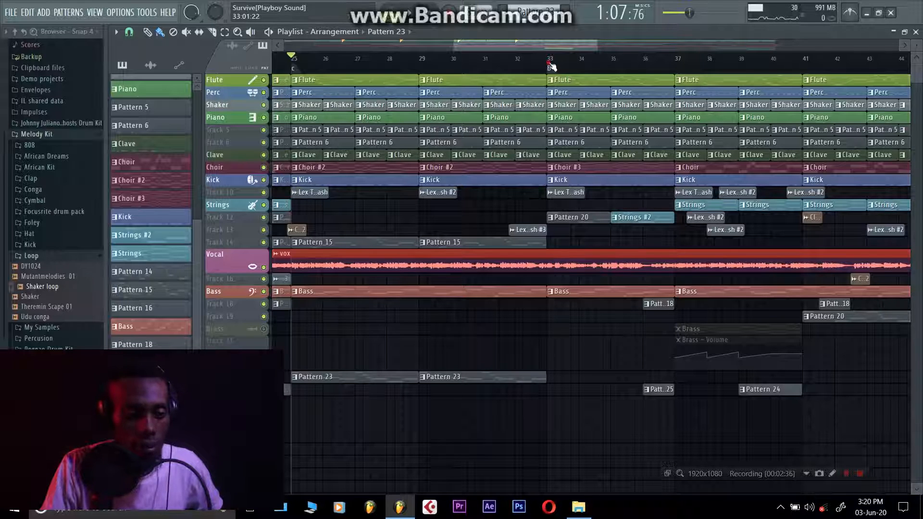
- Set the playback position to the B marker at bar 33 and select the Choir #3 pattern from its clip there
click(551, 66)
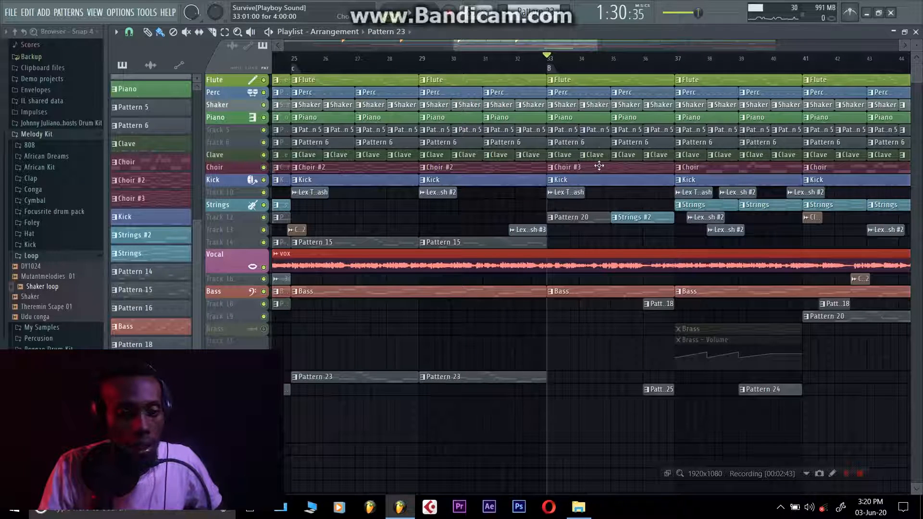
click(600, 166)
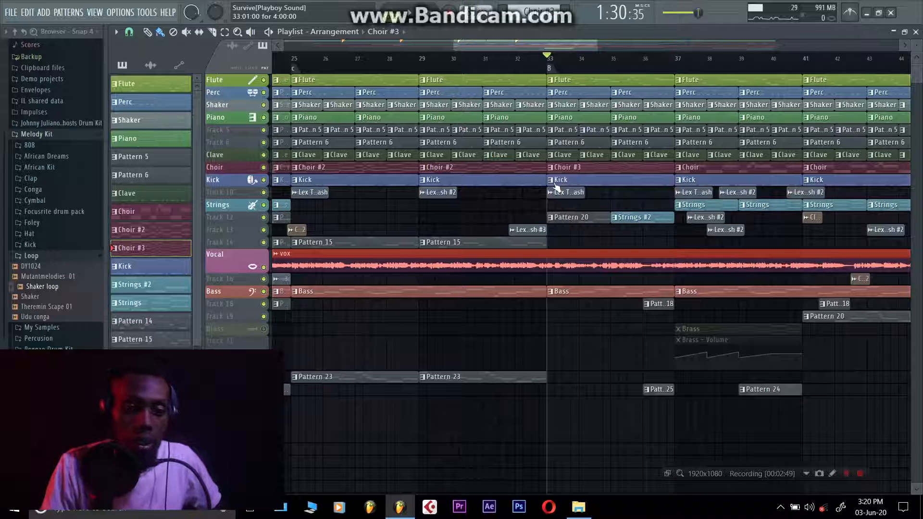
- Play the Choir #3 pattern on its own in pattern mode and then the arrangement from the B marker at bar 33 in song mode
key(l)
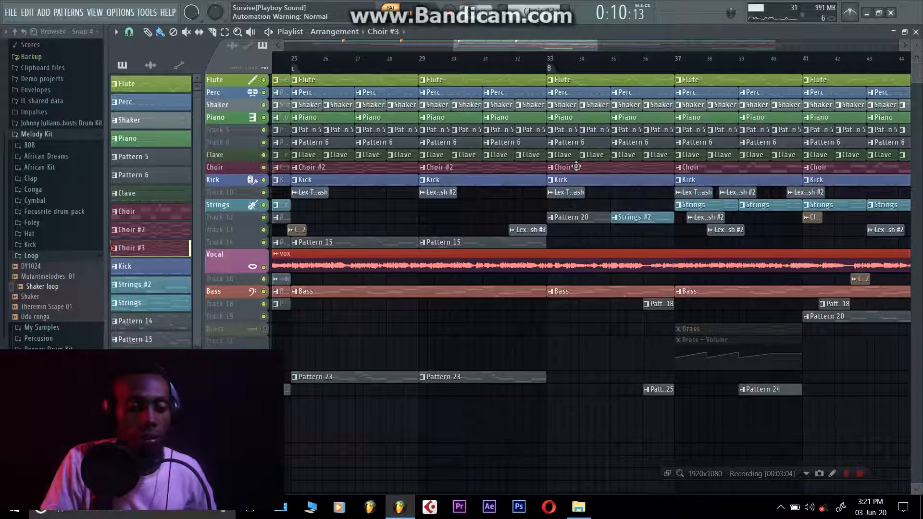
key(space)
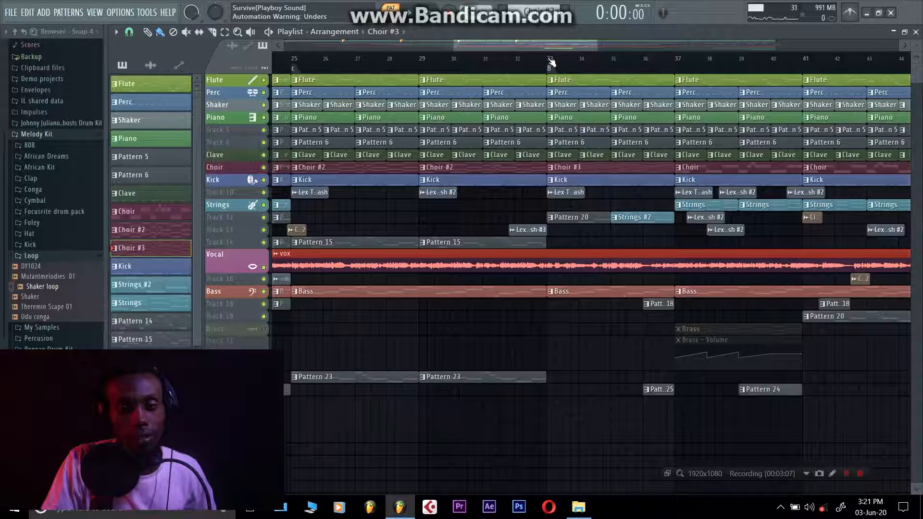
click(555, 63)
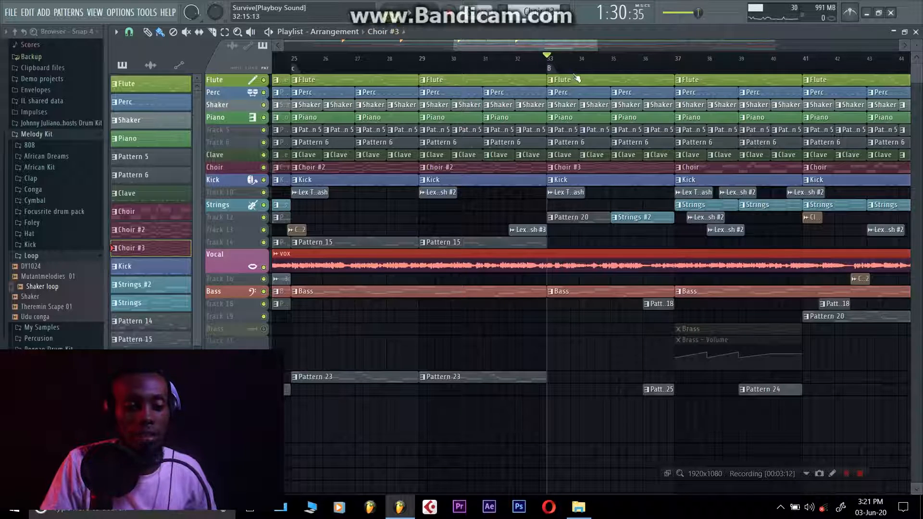
key(space)
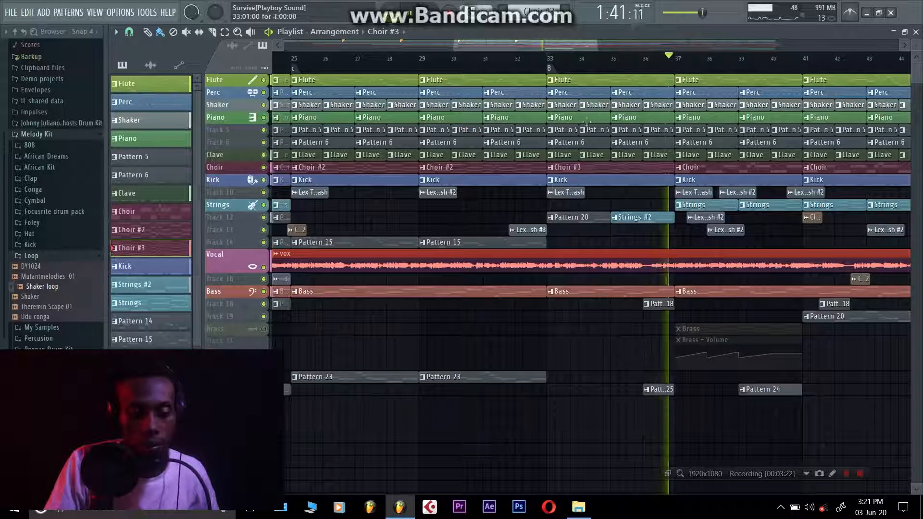
key(space)
- Enable the Brass track and play the arrangement from bar 37
click(666, 72)
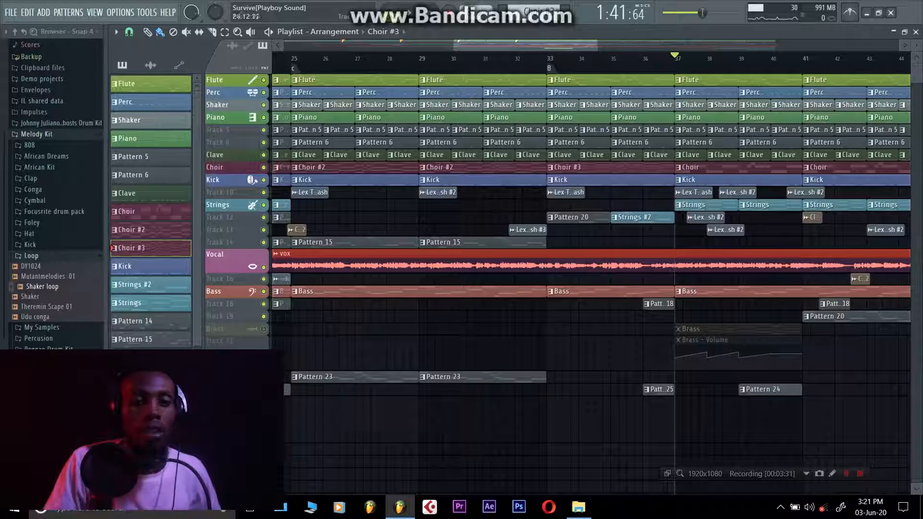
click(263, 330)
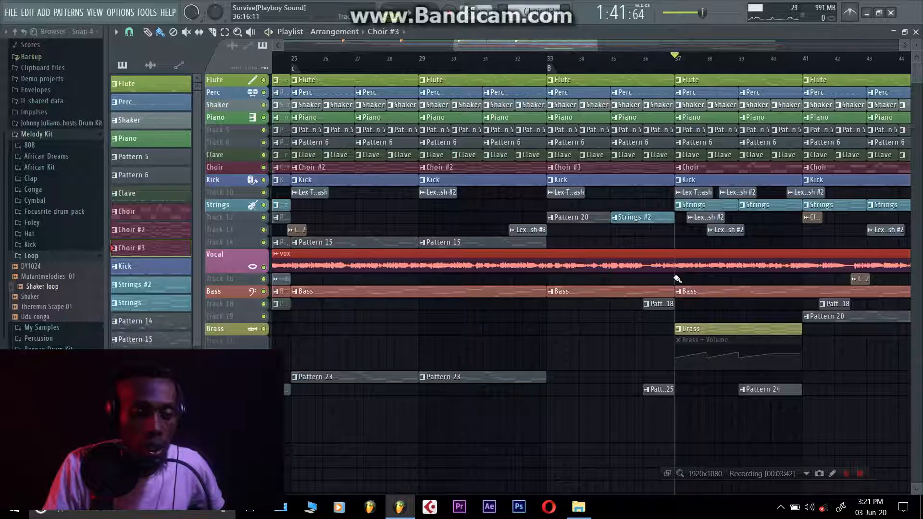
key(space)
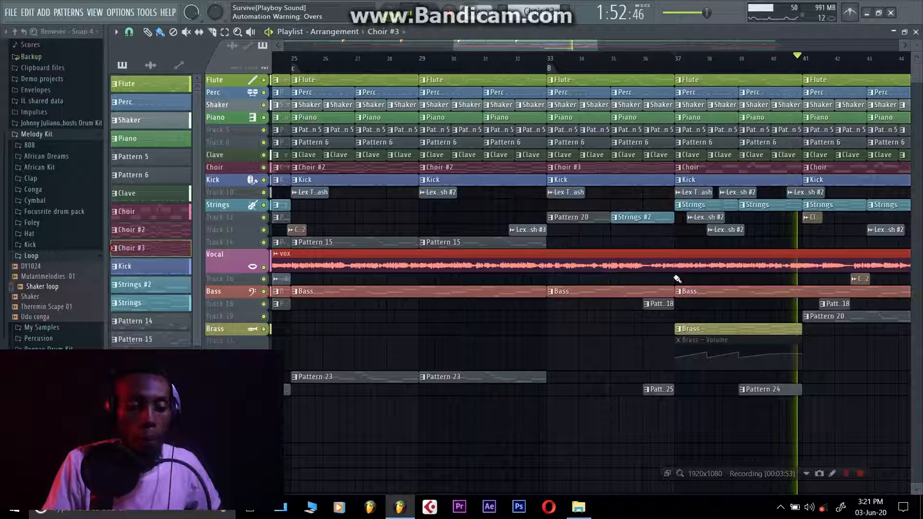
key(space)
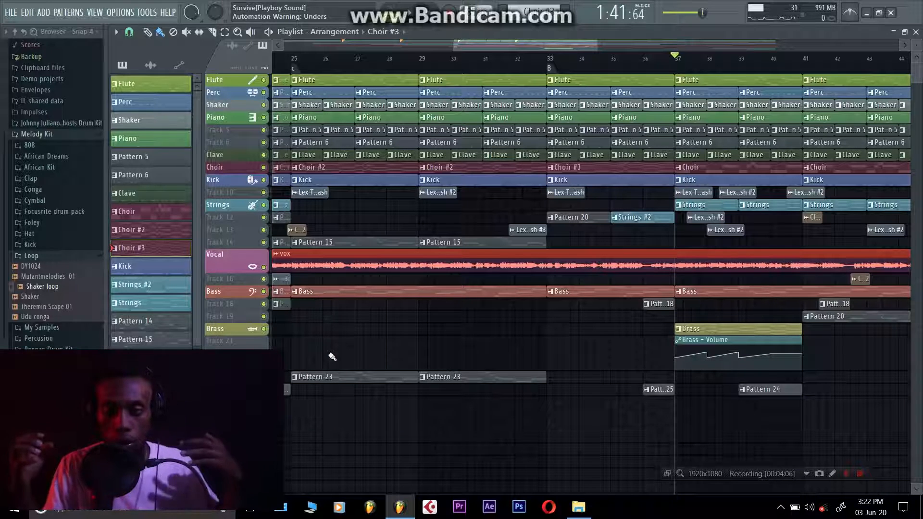
- Select the Brass track in the mixer and play the section from bar 37 with the Brass - Volume automation clip unmuted
key(F9)
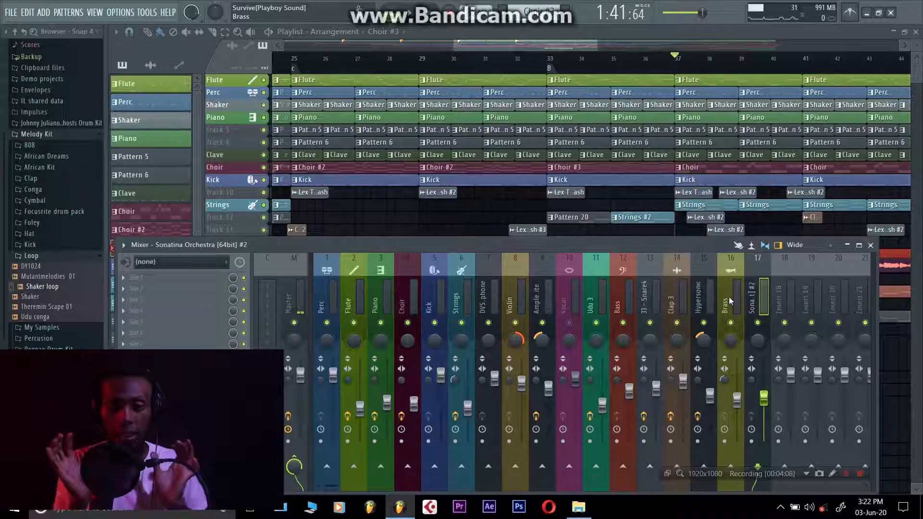
click(729, 295)
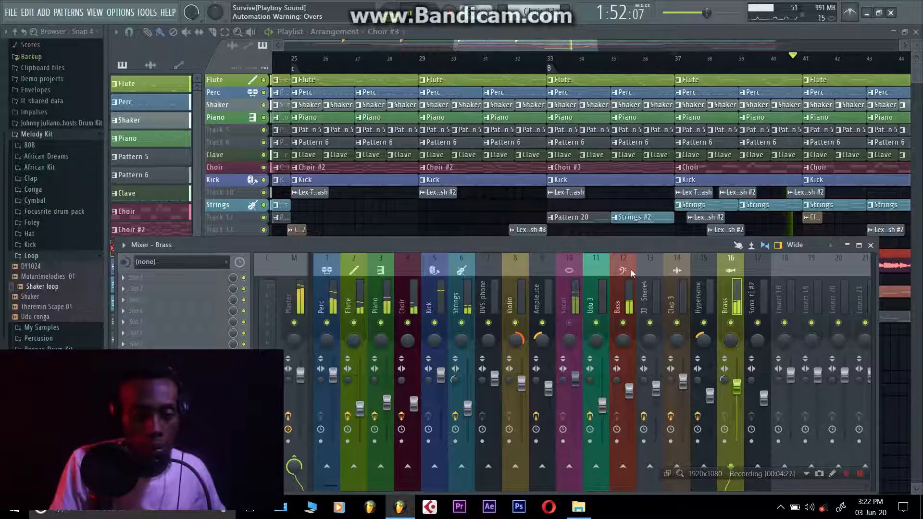
key(space)
- Look over the rest of the arrangement beyond bar 37 and set the playback position to the B marker at bar 33
drag(526, 44, 547, 48)
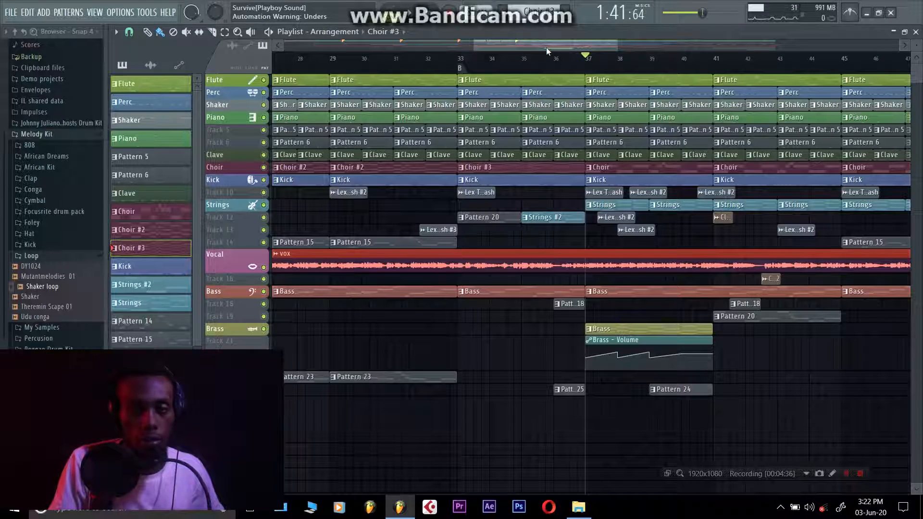
drag(546, 47, 564, 42)
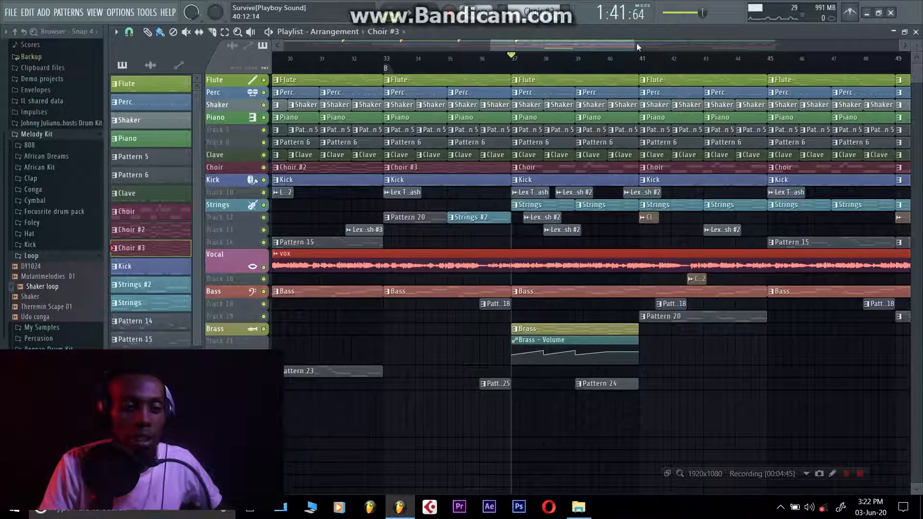
drag(637, 42, 705, 46)
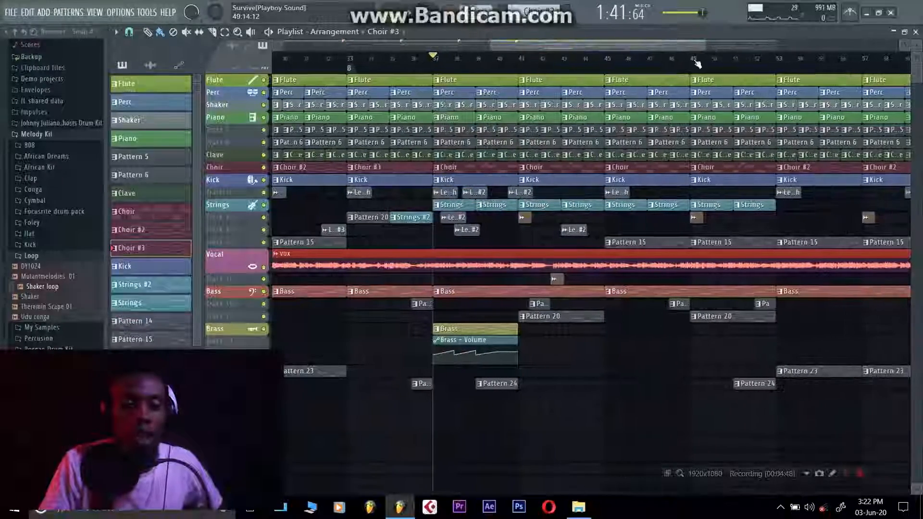
scroll(520, 334, down, 2)
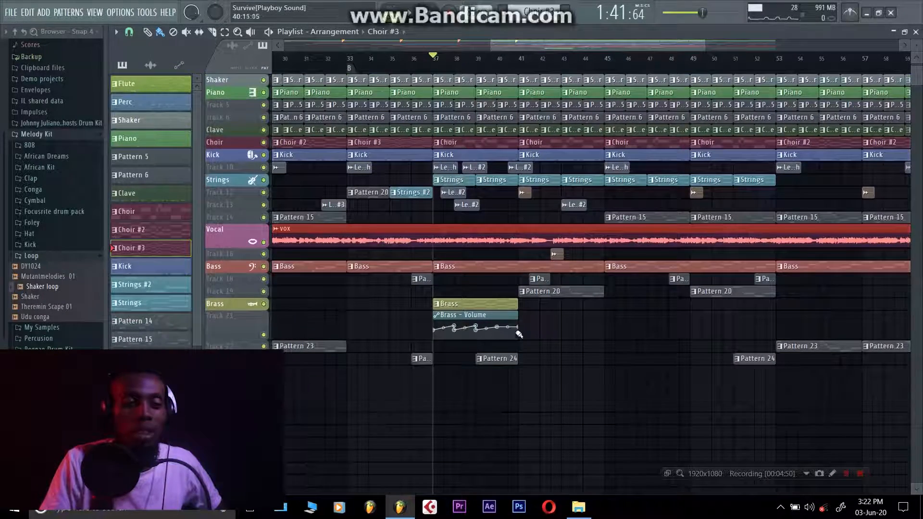
scroll(460, 188, up, 2)
scroll(461, 188, down, 2)
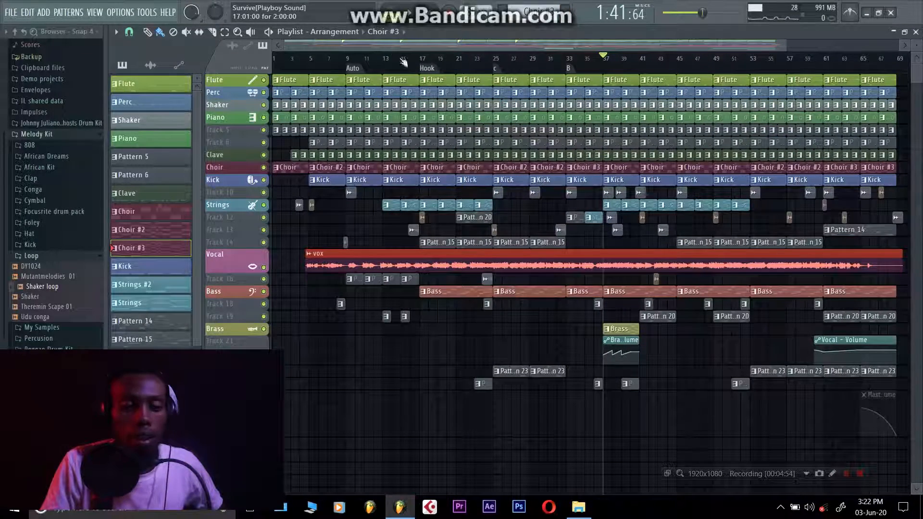
click(571, 64)
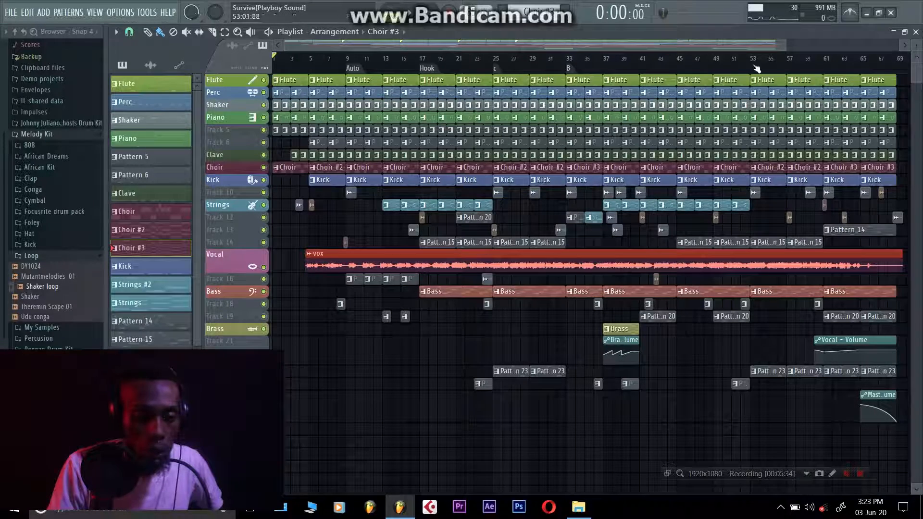
- Set the playback position to bar 61 near the end of the arrangement and play a brief part from there
ctrl+scroll(875, 324, up, 4)
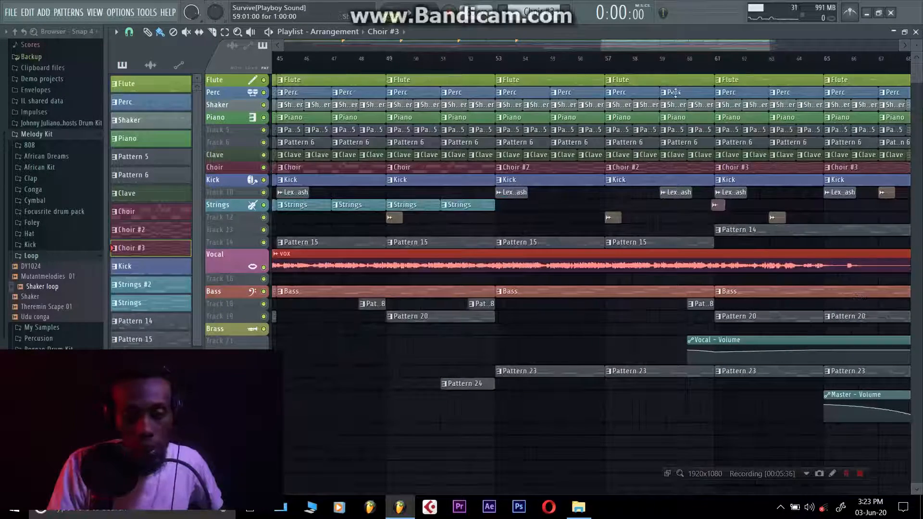
scroll(708, 44, right, 2)
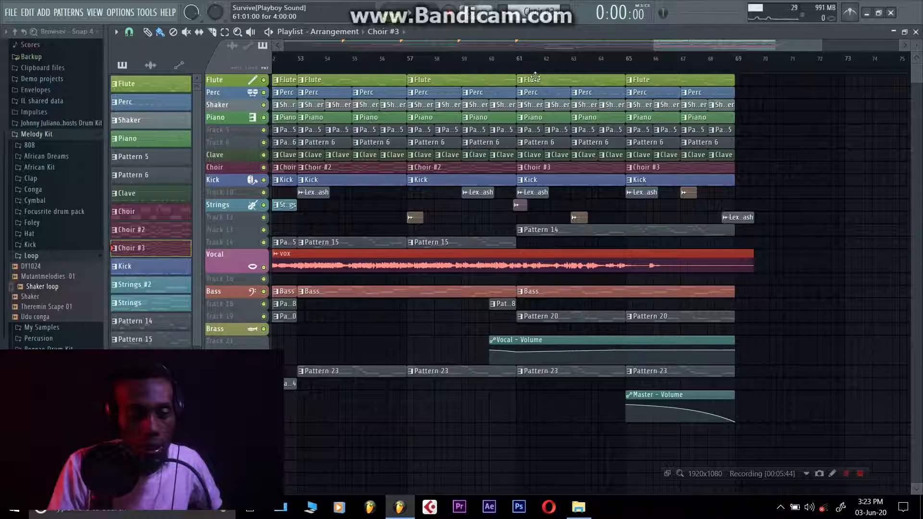
click(520, 58)
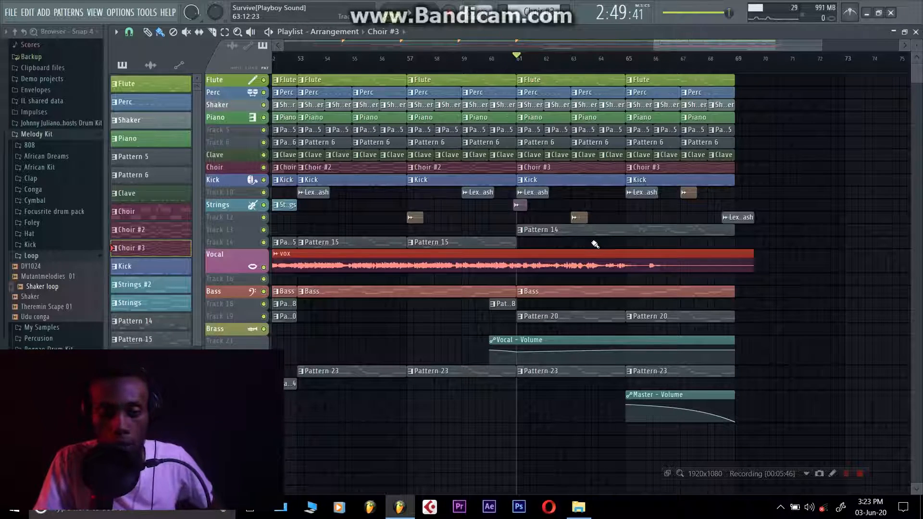
key(space)
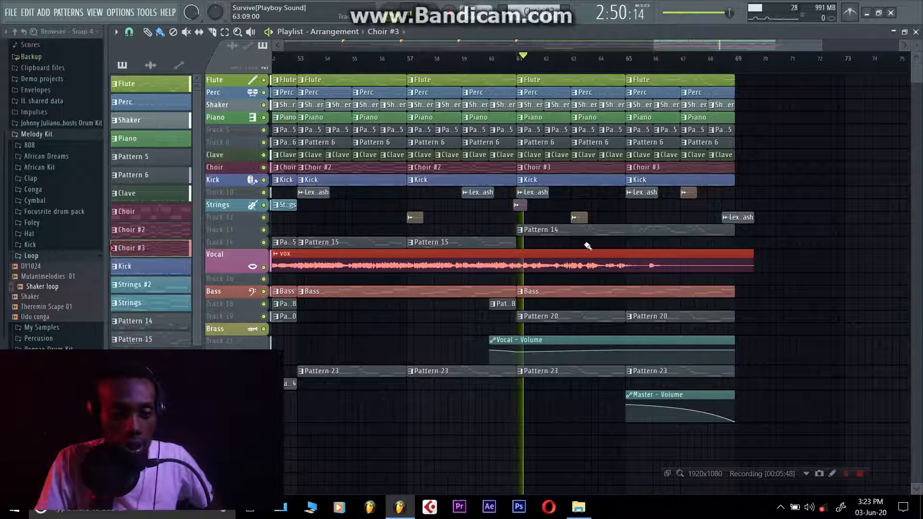
key(space)
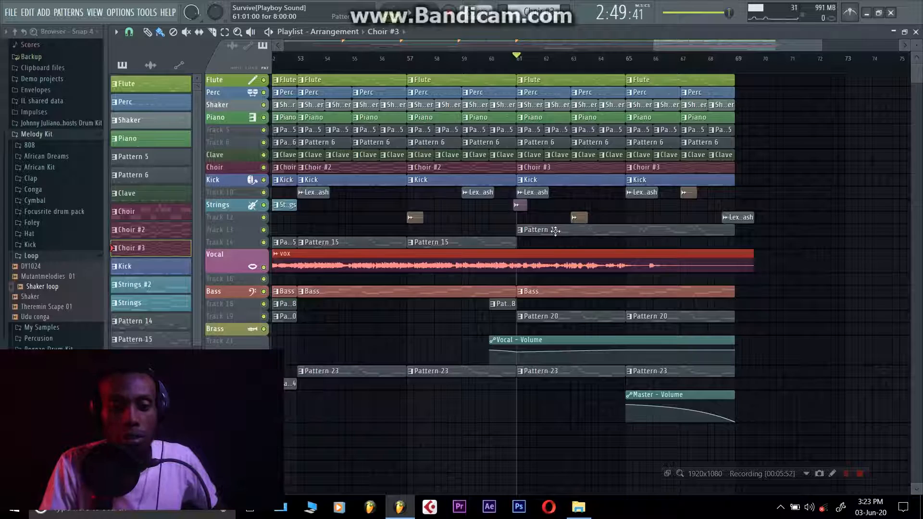
- Select Pattern 14 from its clip at bar 61 and play it on its own in pattern mode
click(555, 231)
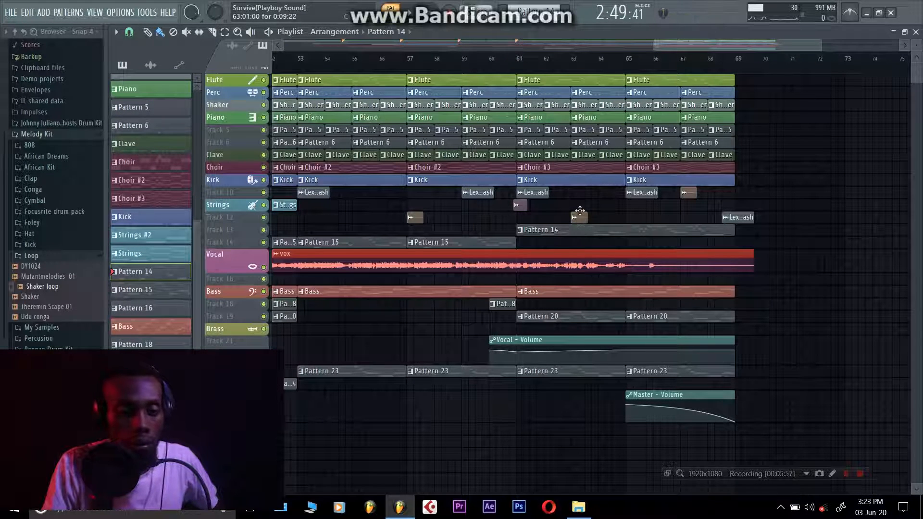
key(space)
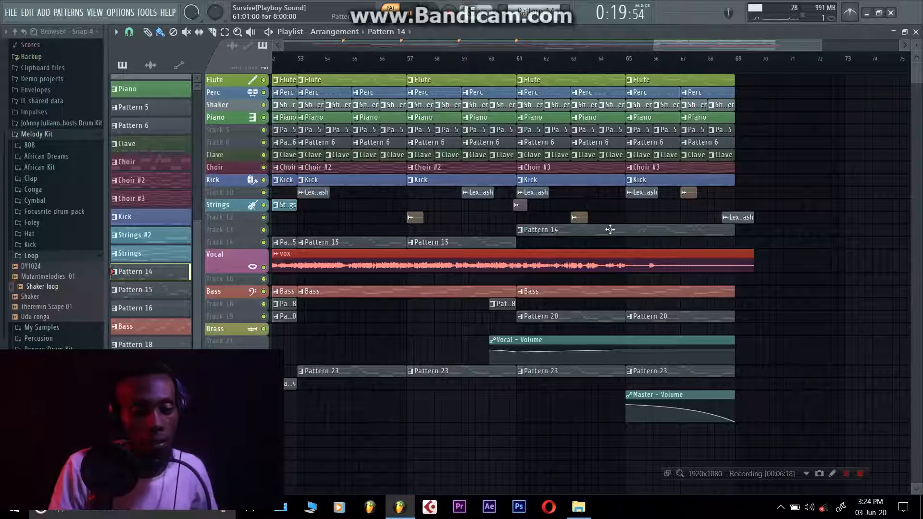
key(space)
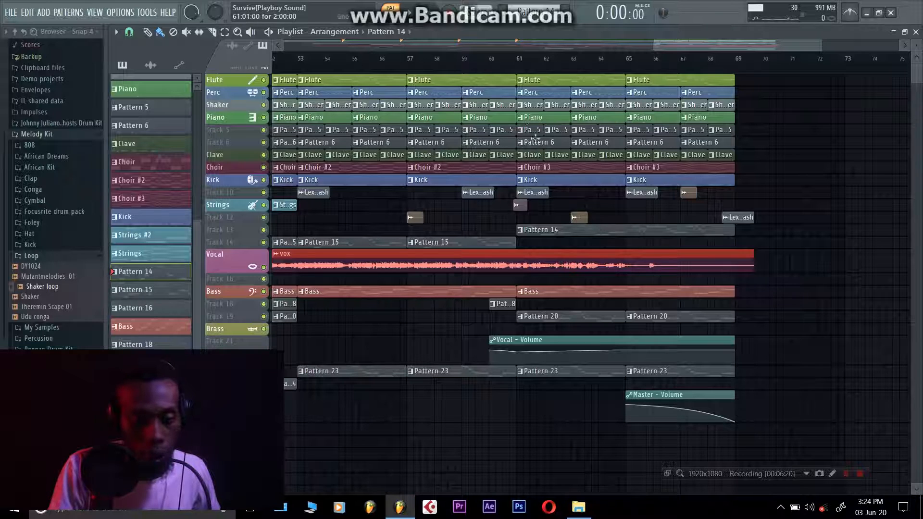
- Play the ending of the arrangement in song mode from bar 65, where the Master - Volume automation clip starts
click(522, 60)
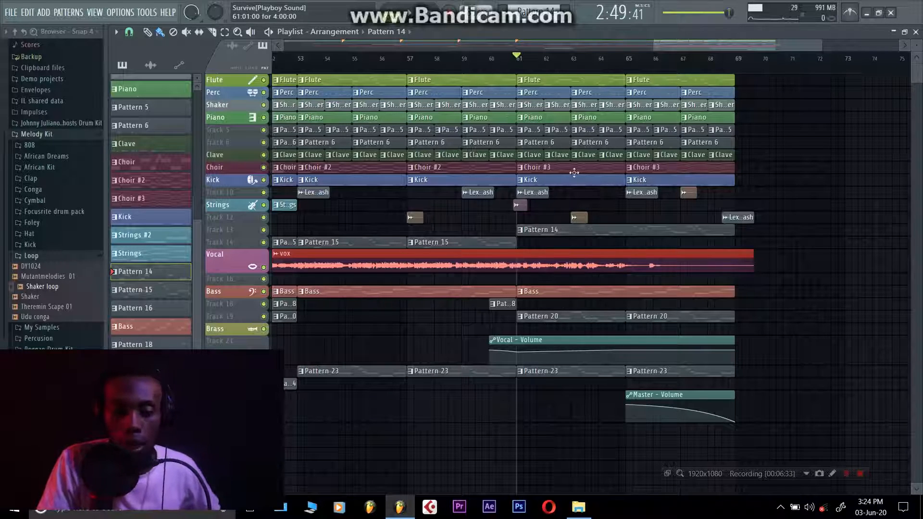
click(626, 55)
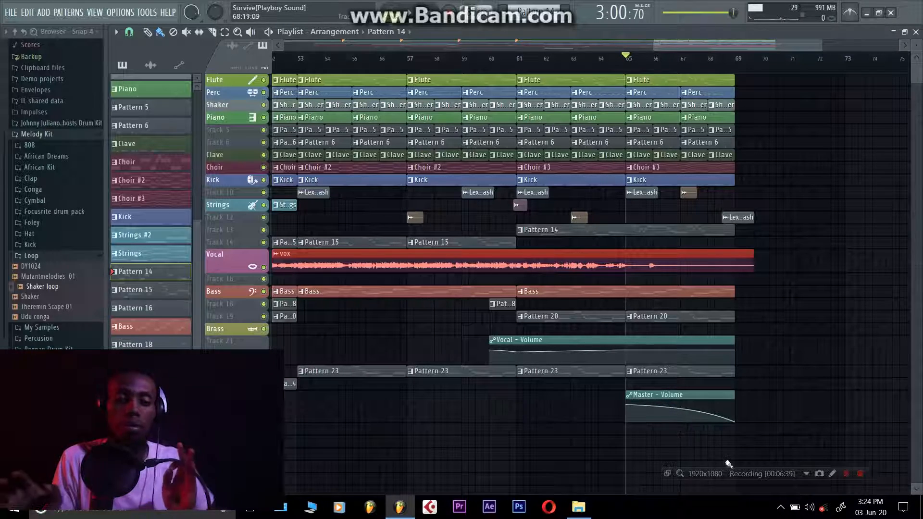
key(space)
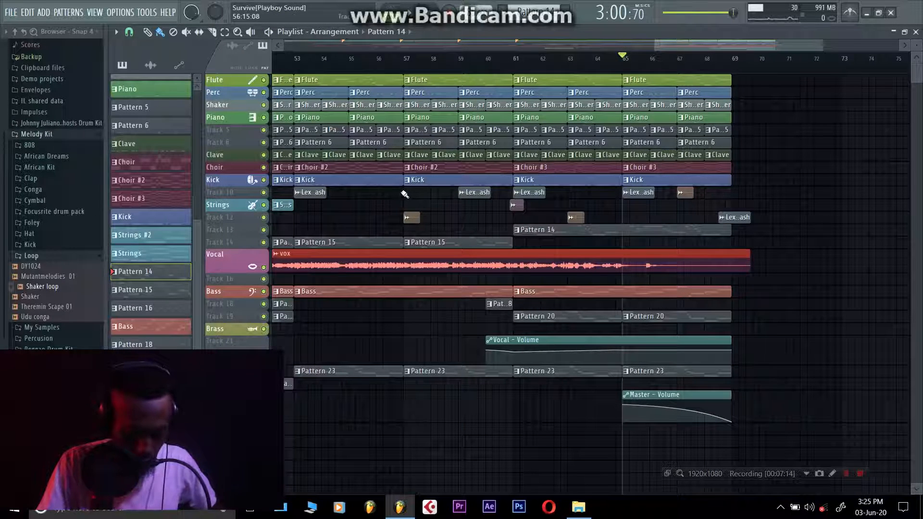
key(space)
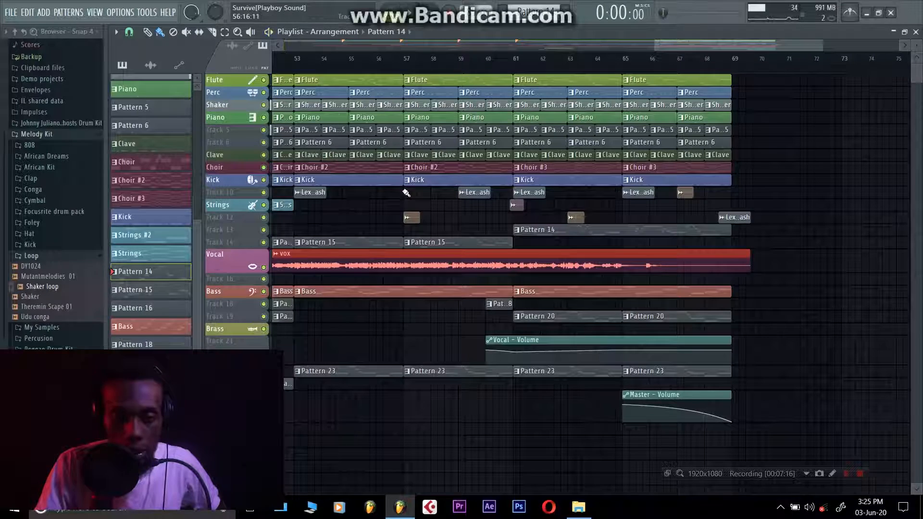
- Open the mixer to show the song's mixer tracks
key(F9)
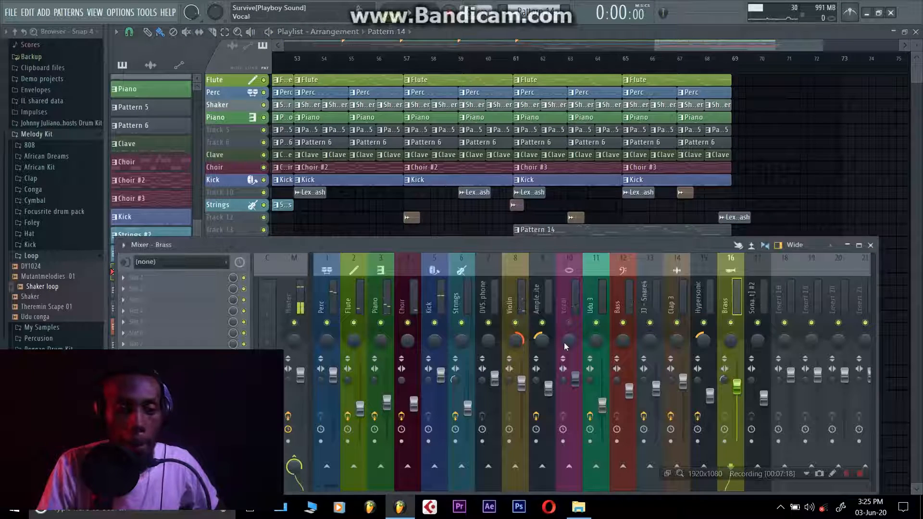